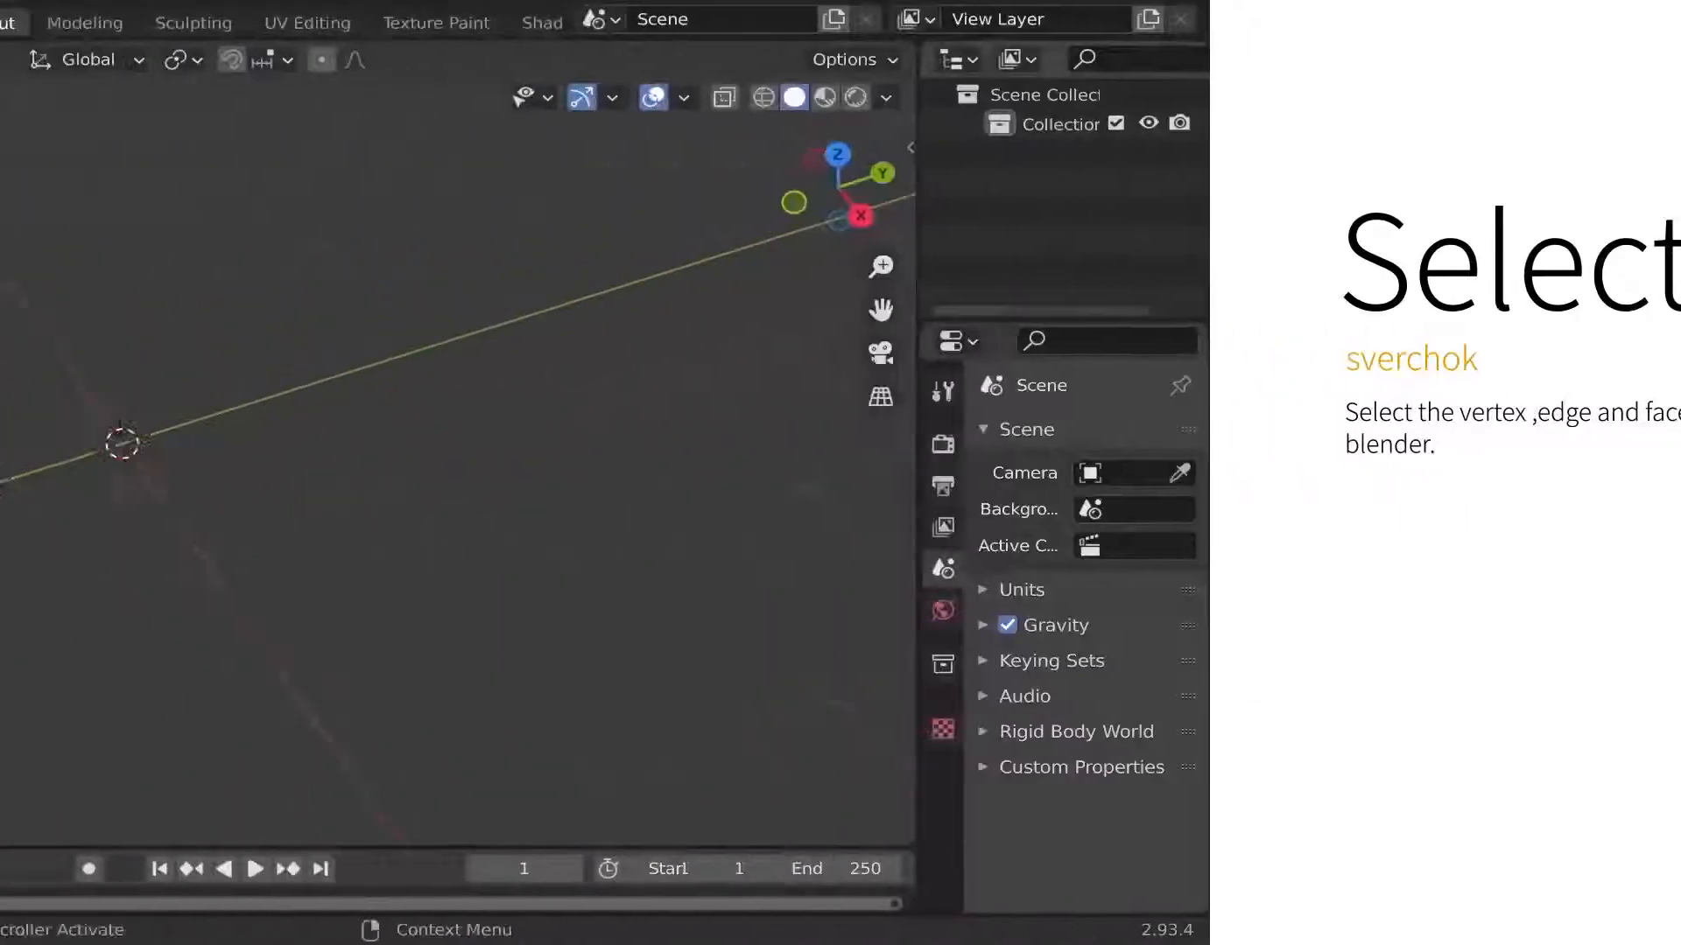
Add a plane mesh at the origin and subdivide it in Edit Mode.
{"action": "key", "text": "shift+a"}
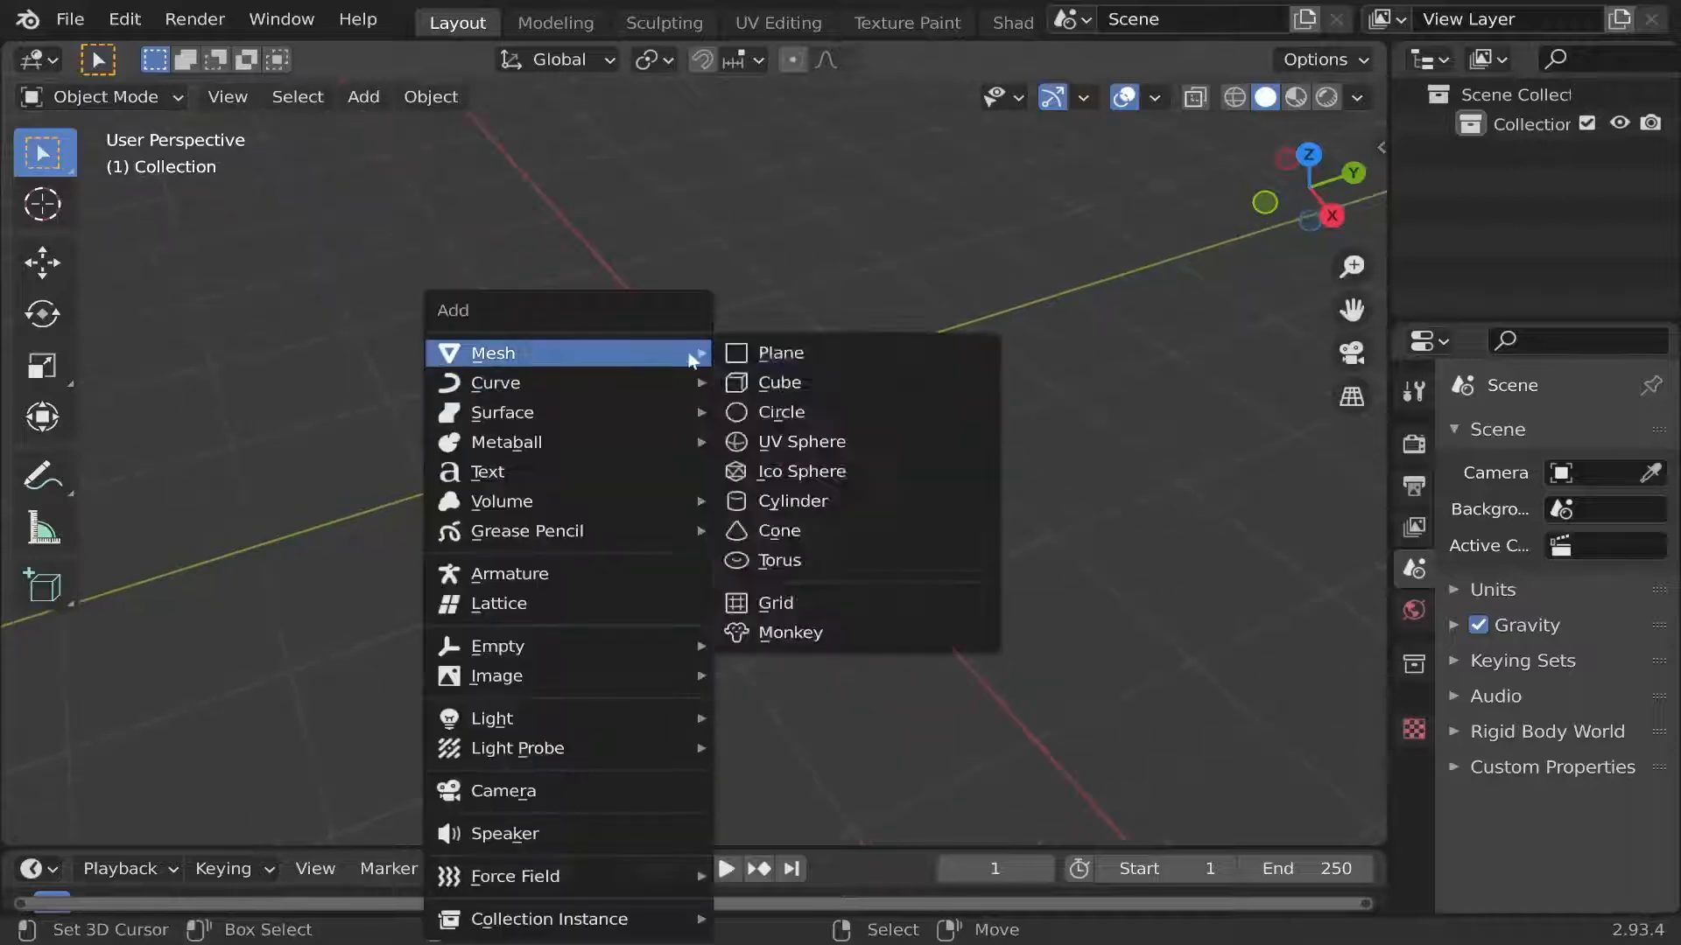
{"action": "left_click", "coordinate": [762, 350]}
{"action": "key", "text": "Tab"}
{"action": "scroll", "coordinate": [762, 406], "scroll_direction": "up", "scroll_amount": 3}
{"action": "left_click", "coordinate": [671, 96]}
{"action": "left_click", "coordinate": [692, 259]}
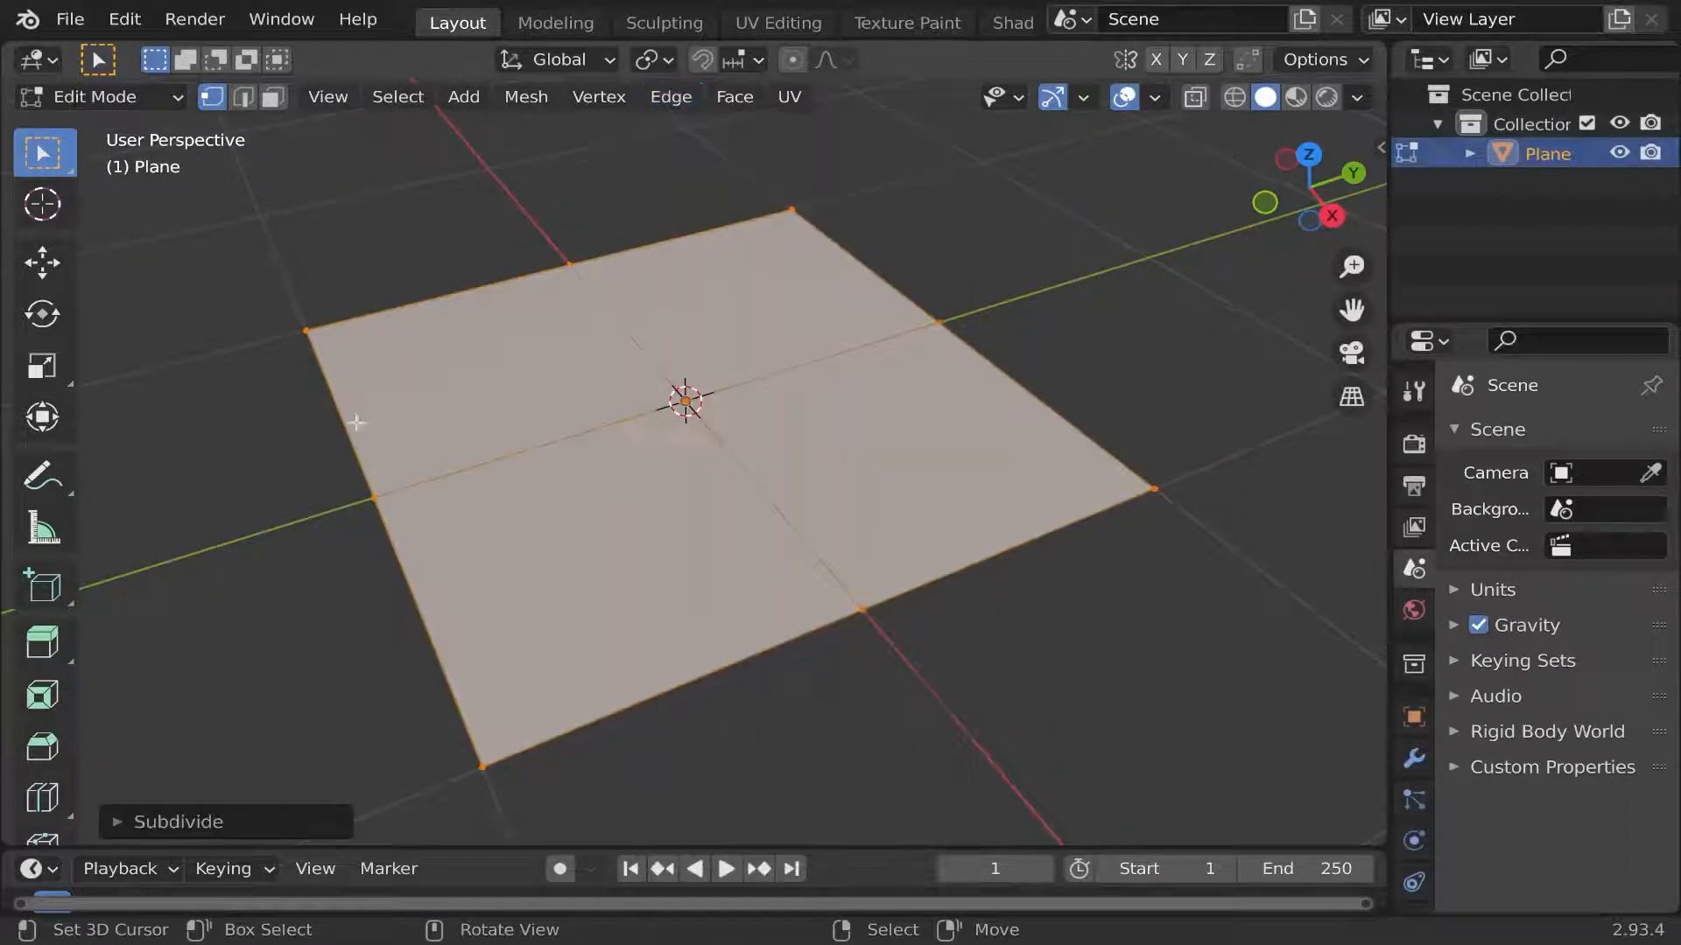
Increase the number of subdivision cuts to make the plane an 8 by 8 grid of faces, and clear the selection.
{"action": "left_click", "coordinate": [143, 821]}
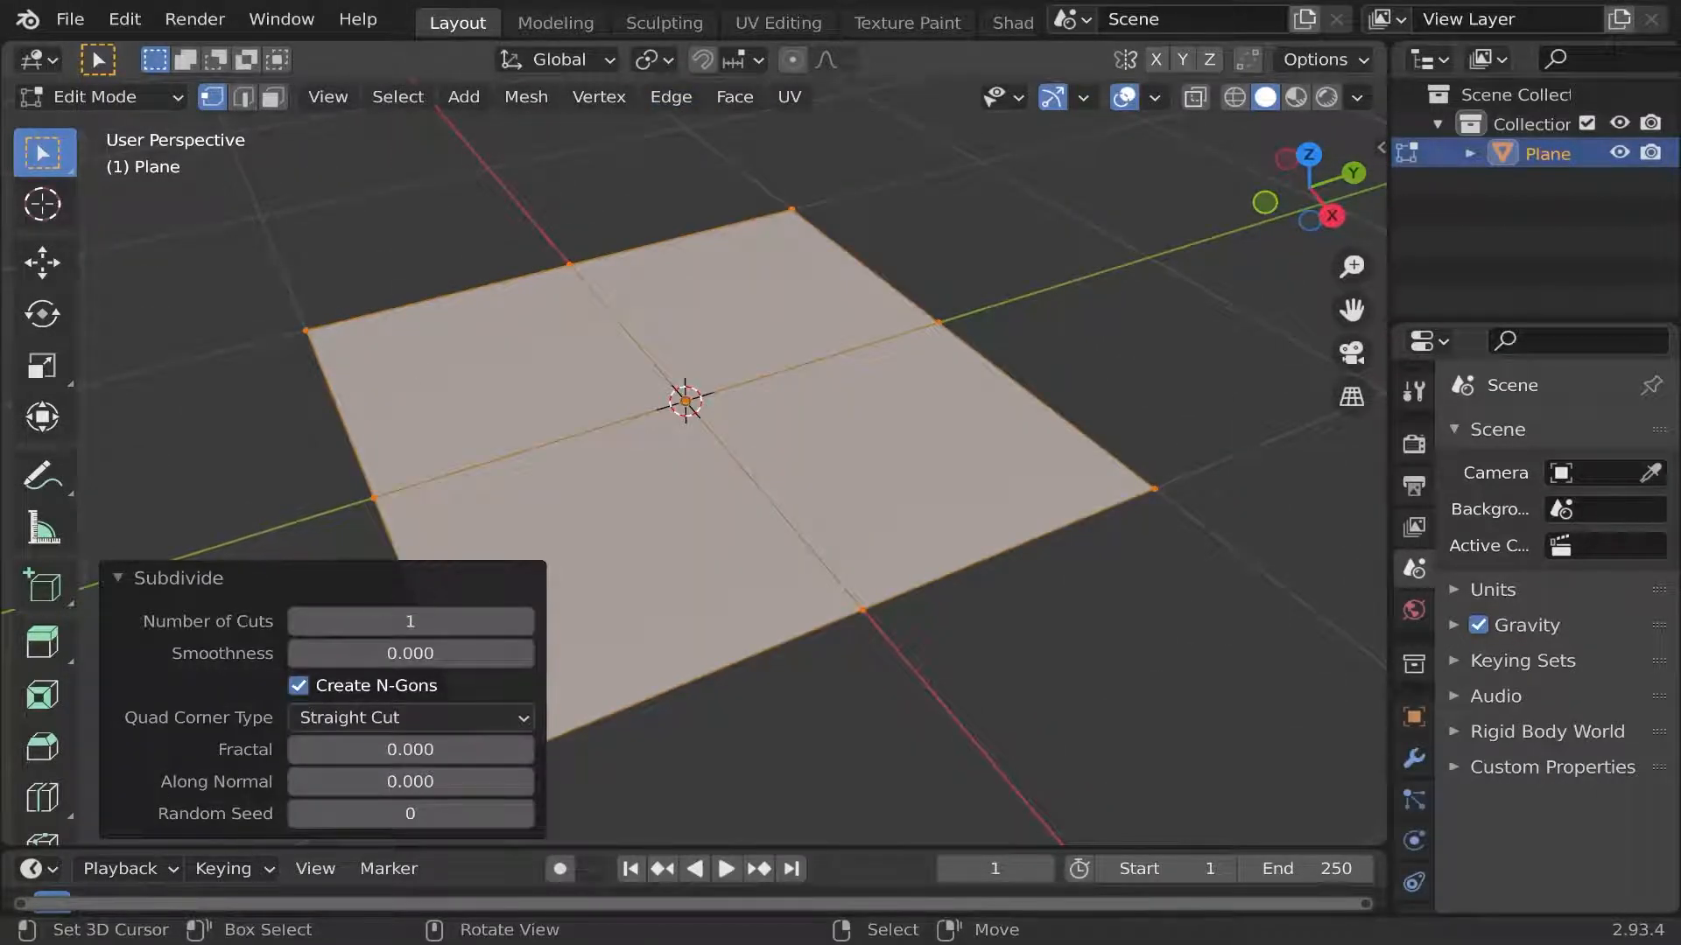
{"action": "left_click_drag", "start_coordinate": [385, 620], "coordinate": [411, 621]}
{"action": "left_click", "coordinate": [166, 577]}
{"action": "scroll", "coordinate": [655, 369], "scroll_direction": "down", "scroll_amount": 4}
{"action": "left_click", "coordinate": [937, 289]}
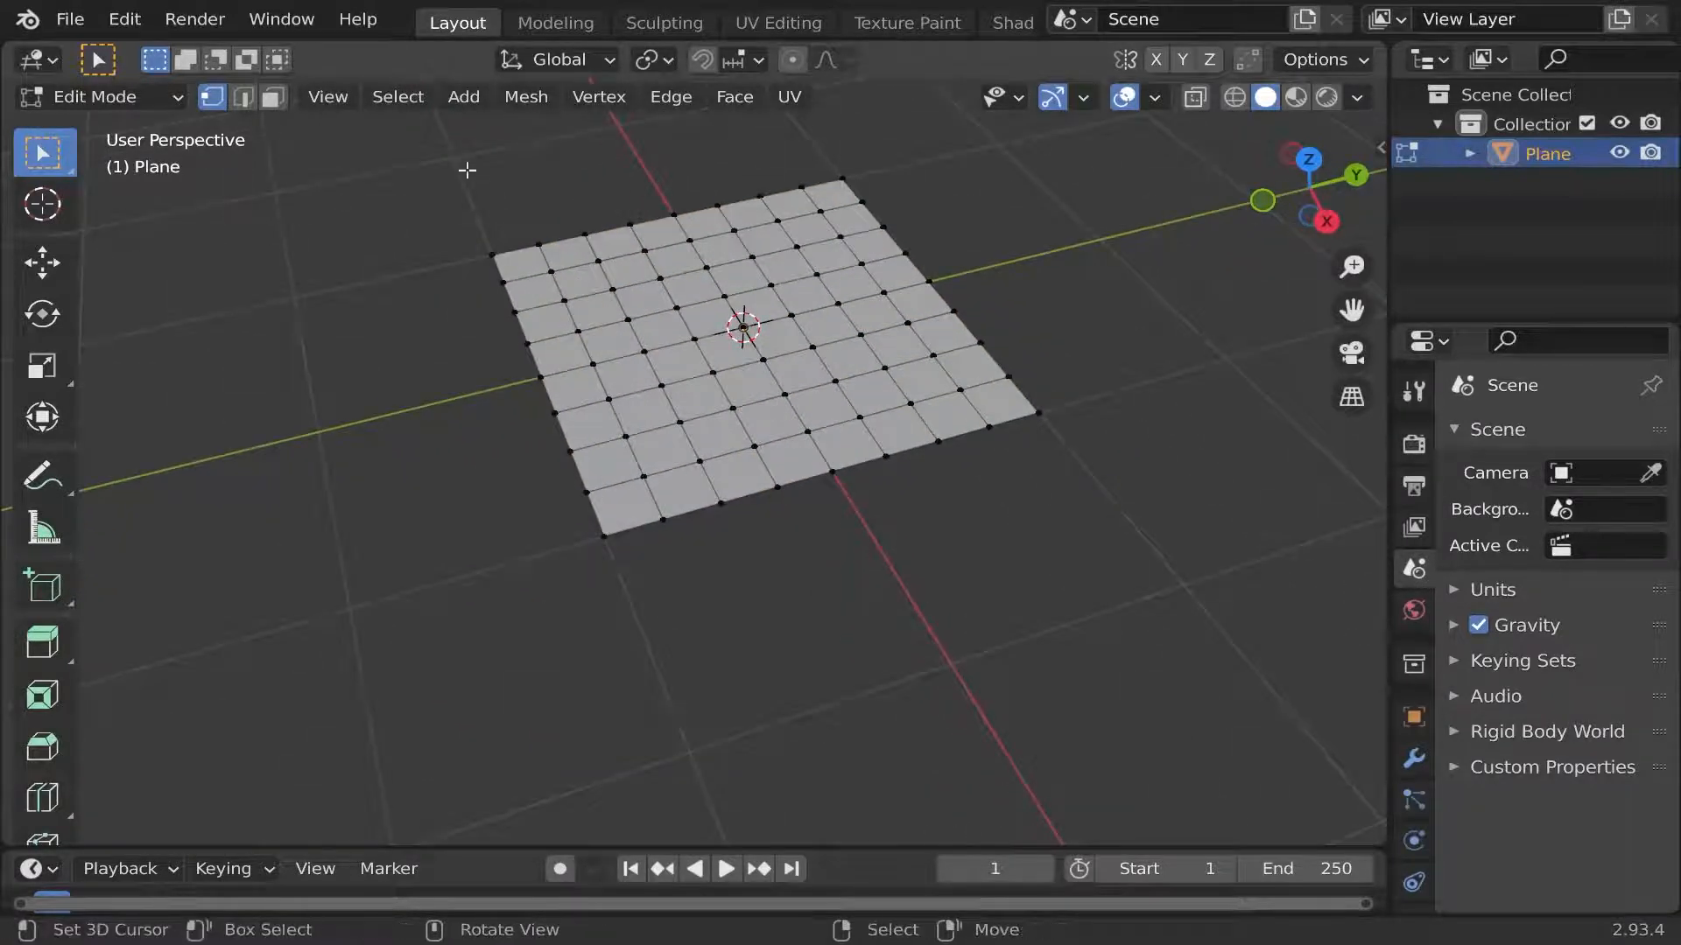
Run Select Random on the grid's vertices, view its settings, and clear the selection.
{"action": "left_click", "coordinate": [397, 96]}
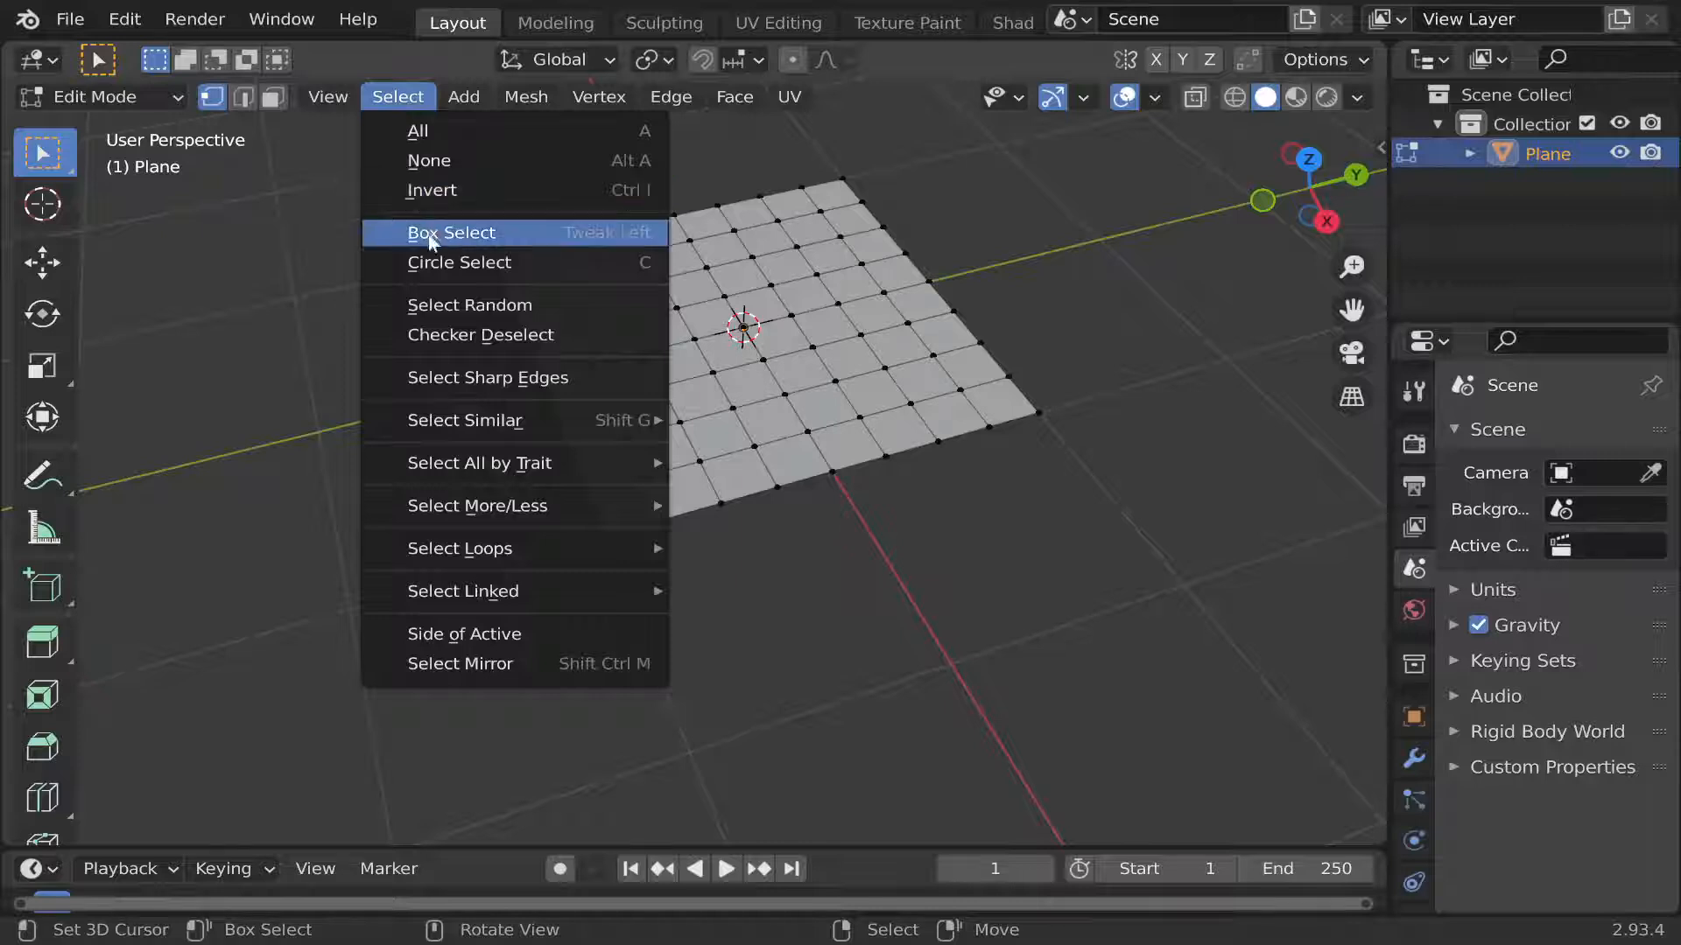
{"action": "left_click", "coordinate": [445, 304]}
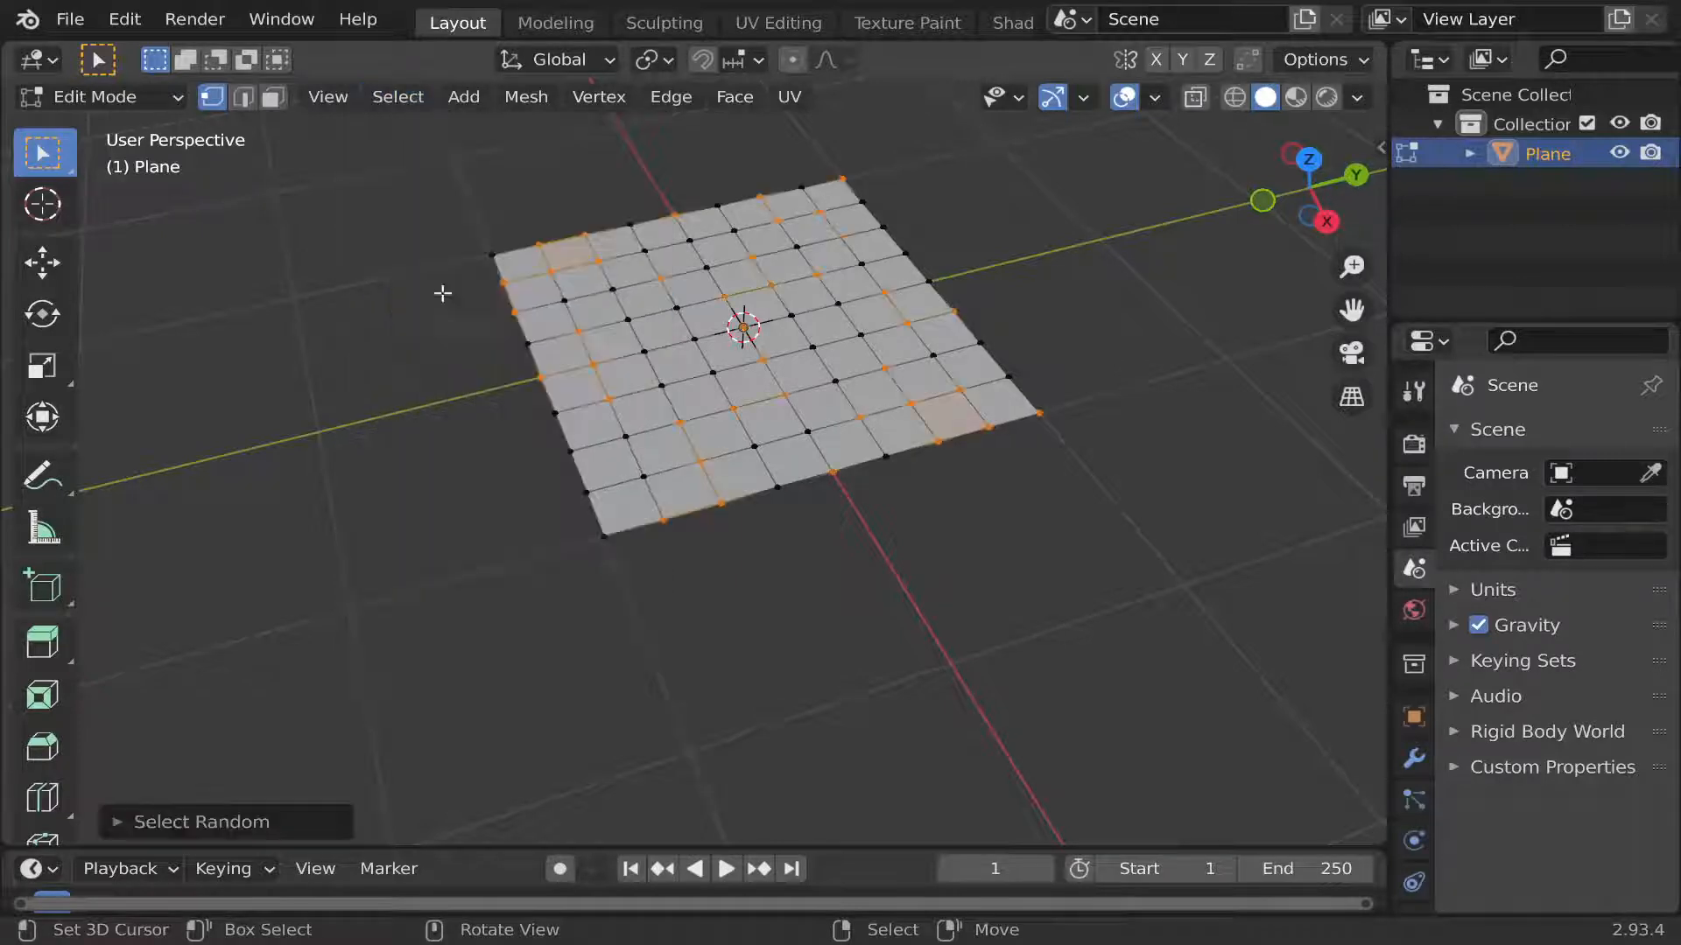
{"action": "left_click", "coordinate": [191, 826]}
{"action": "left_click", "coordinate": [163, 706]}
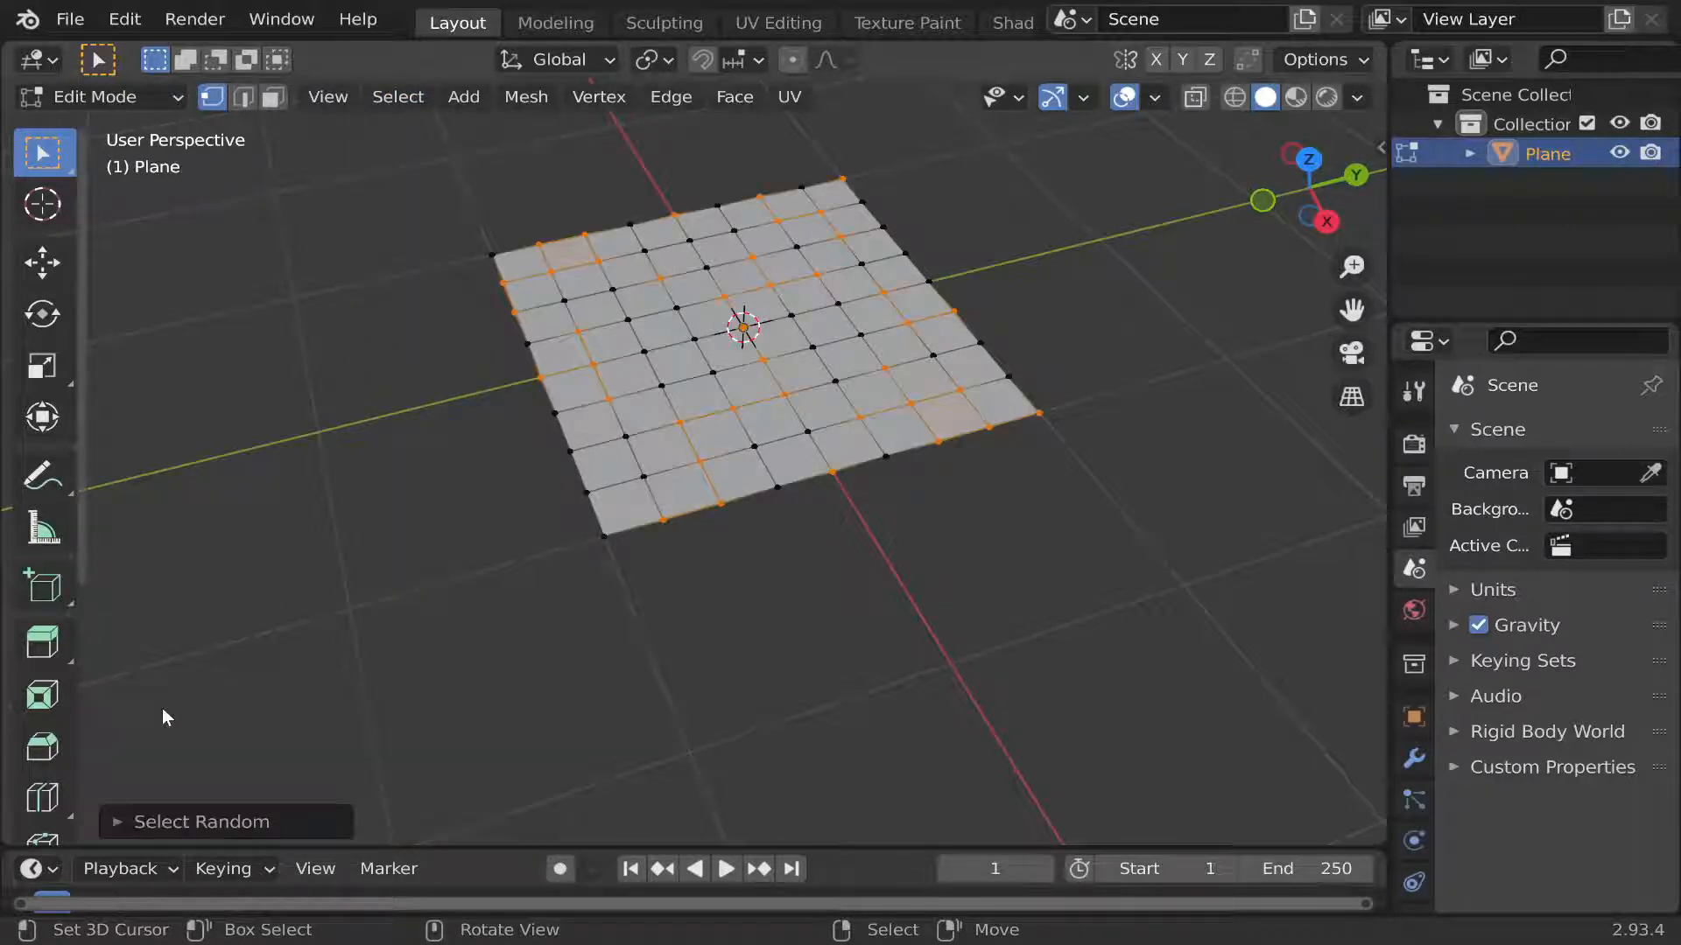
{"action": "left_click", "coordinate": [334, 353]}
Switch to edge selection, run Select Random on the grid's edges, and clear the selection.
{"action": "left_click", "coordinate": [244, 96]}
{"action": "left_click", "coordinate": [397, 96]}
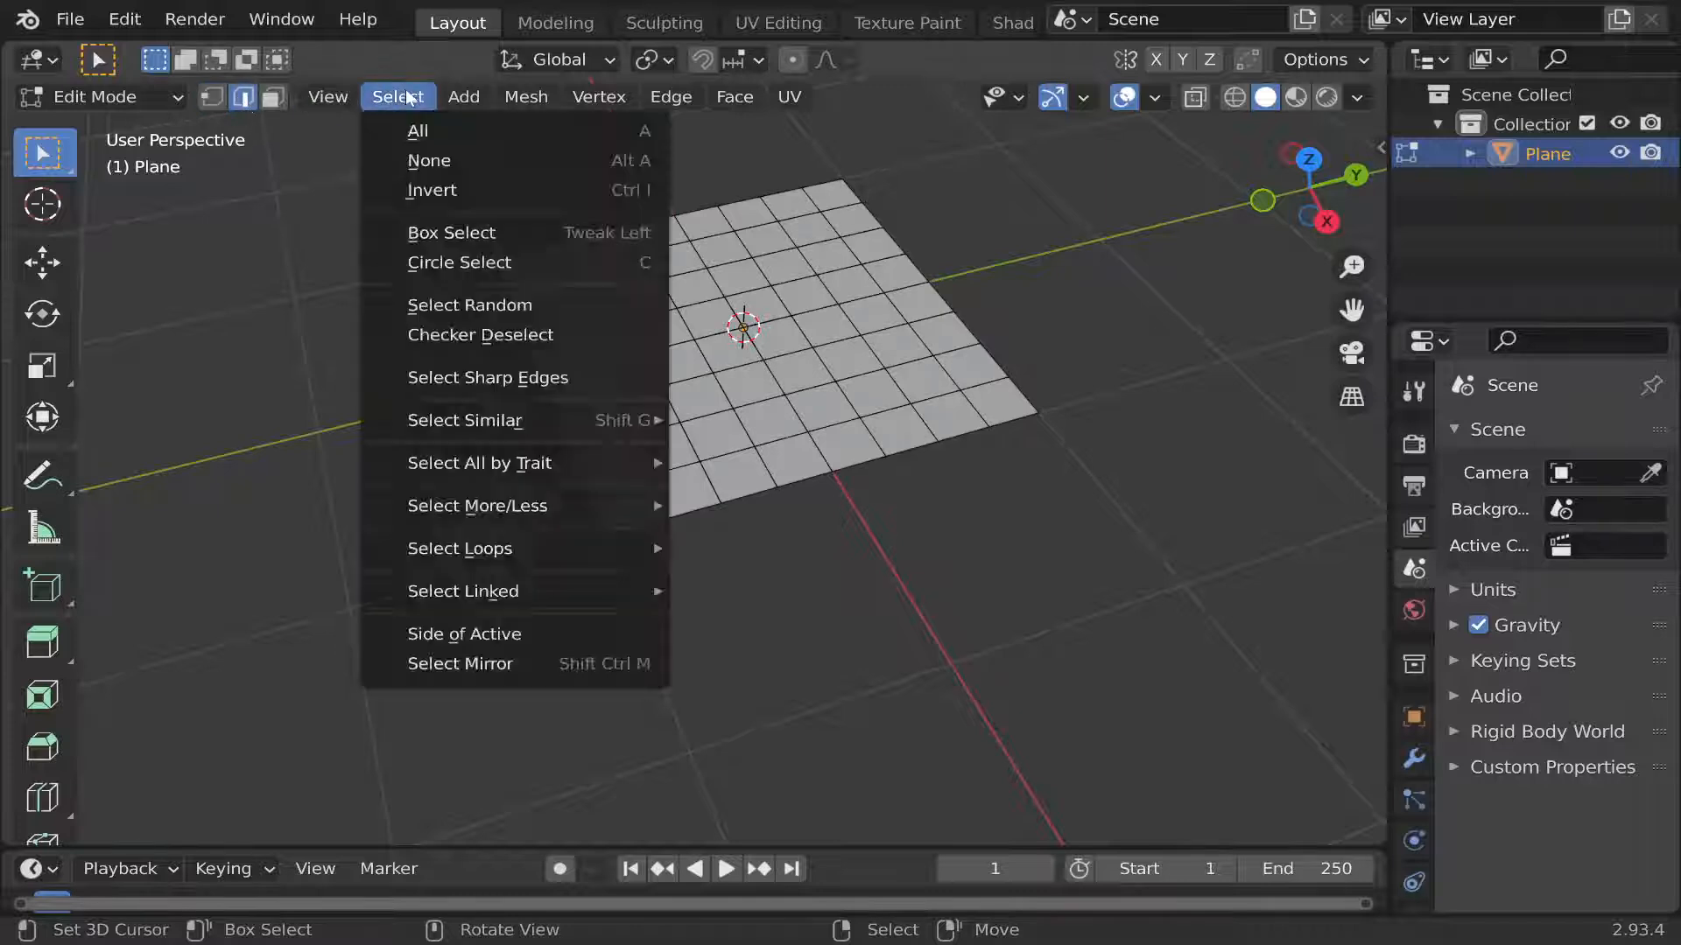
{"action": "left_click", "coordinate": [435, 304]}
{"action": "left_click", "coordinate": [333, 235]}
Run Select Random on the grid's faces with ratio 0.288, random seed 34 and the action set to Deselect.
{"action": "left_click", "coordinate": [275, 98]}
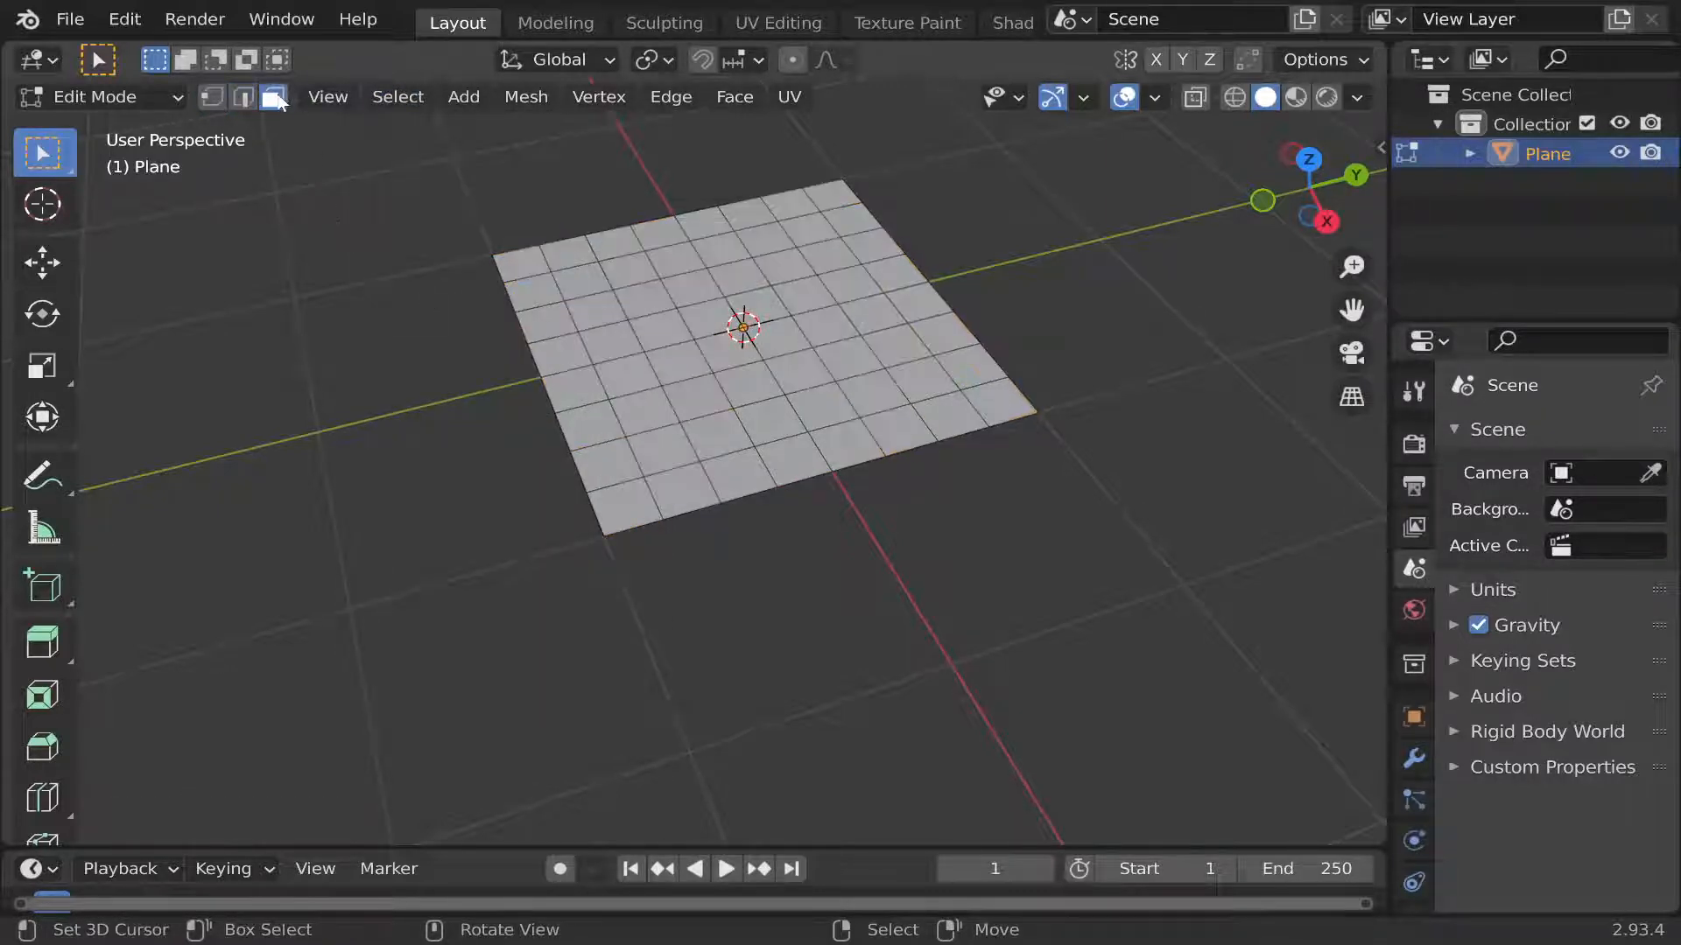
{"action": "left_click", "coordinate": [398, 96]}
{"action": "left_click", "coordinate": [438, 297]}
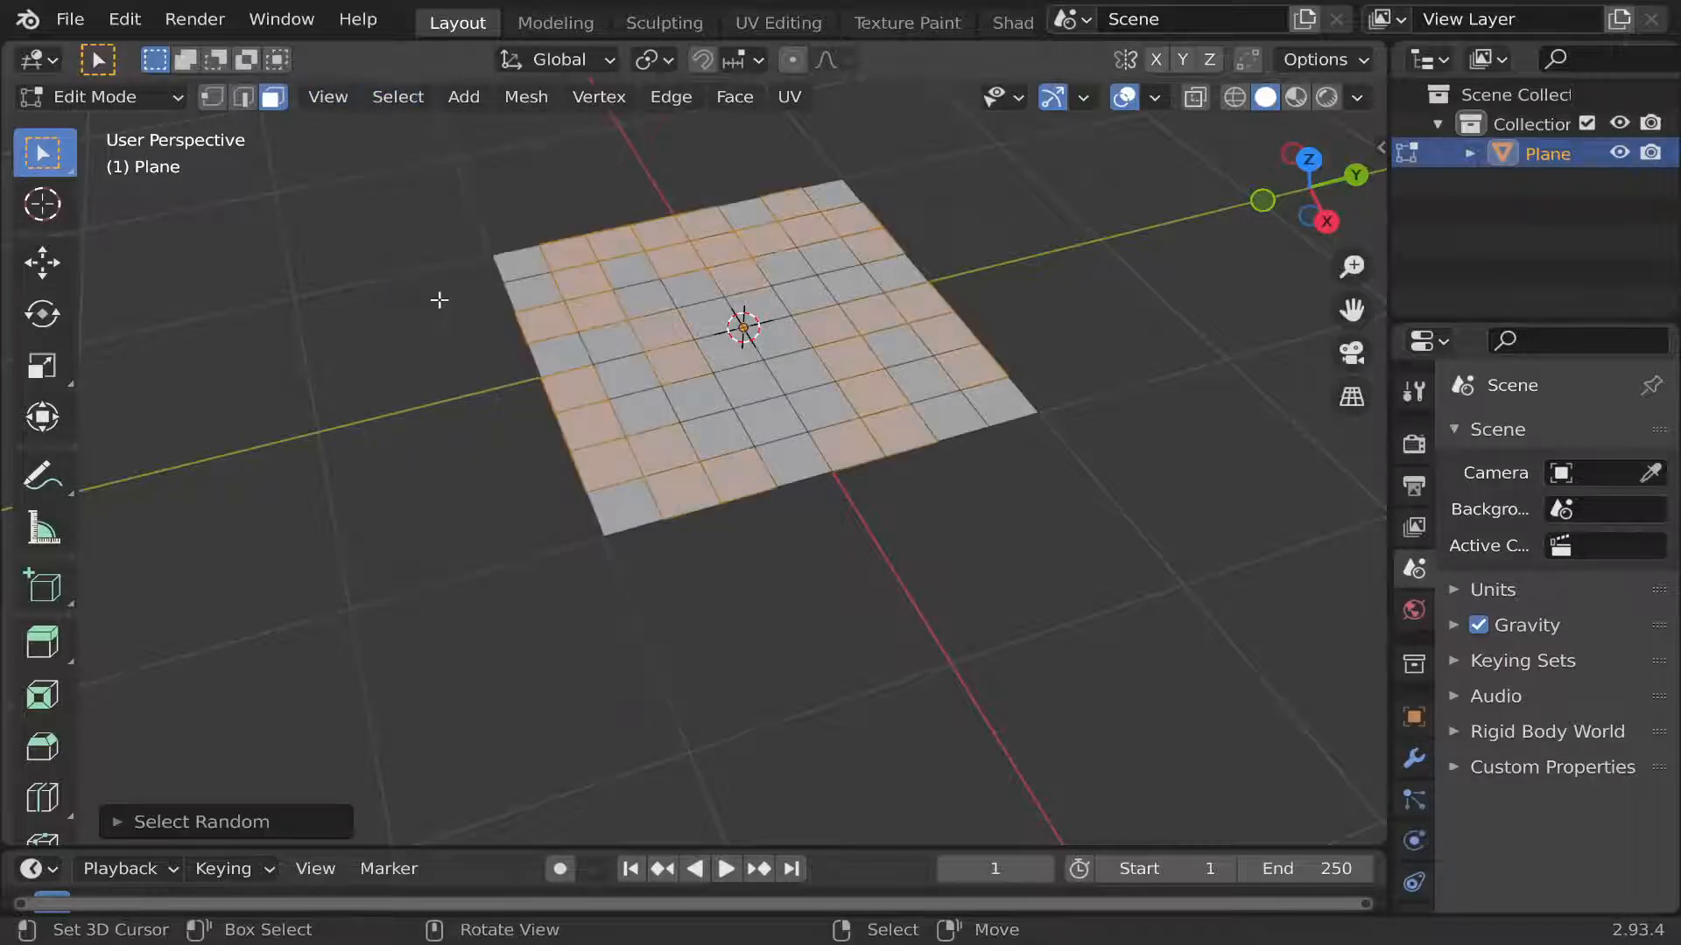
{"action": "left_click", "coordinate": [252, 823]}
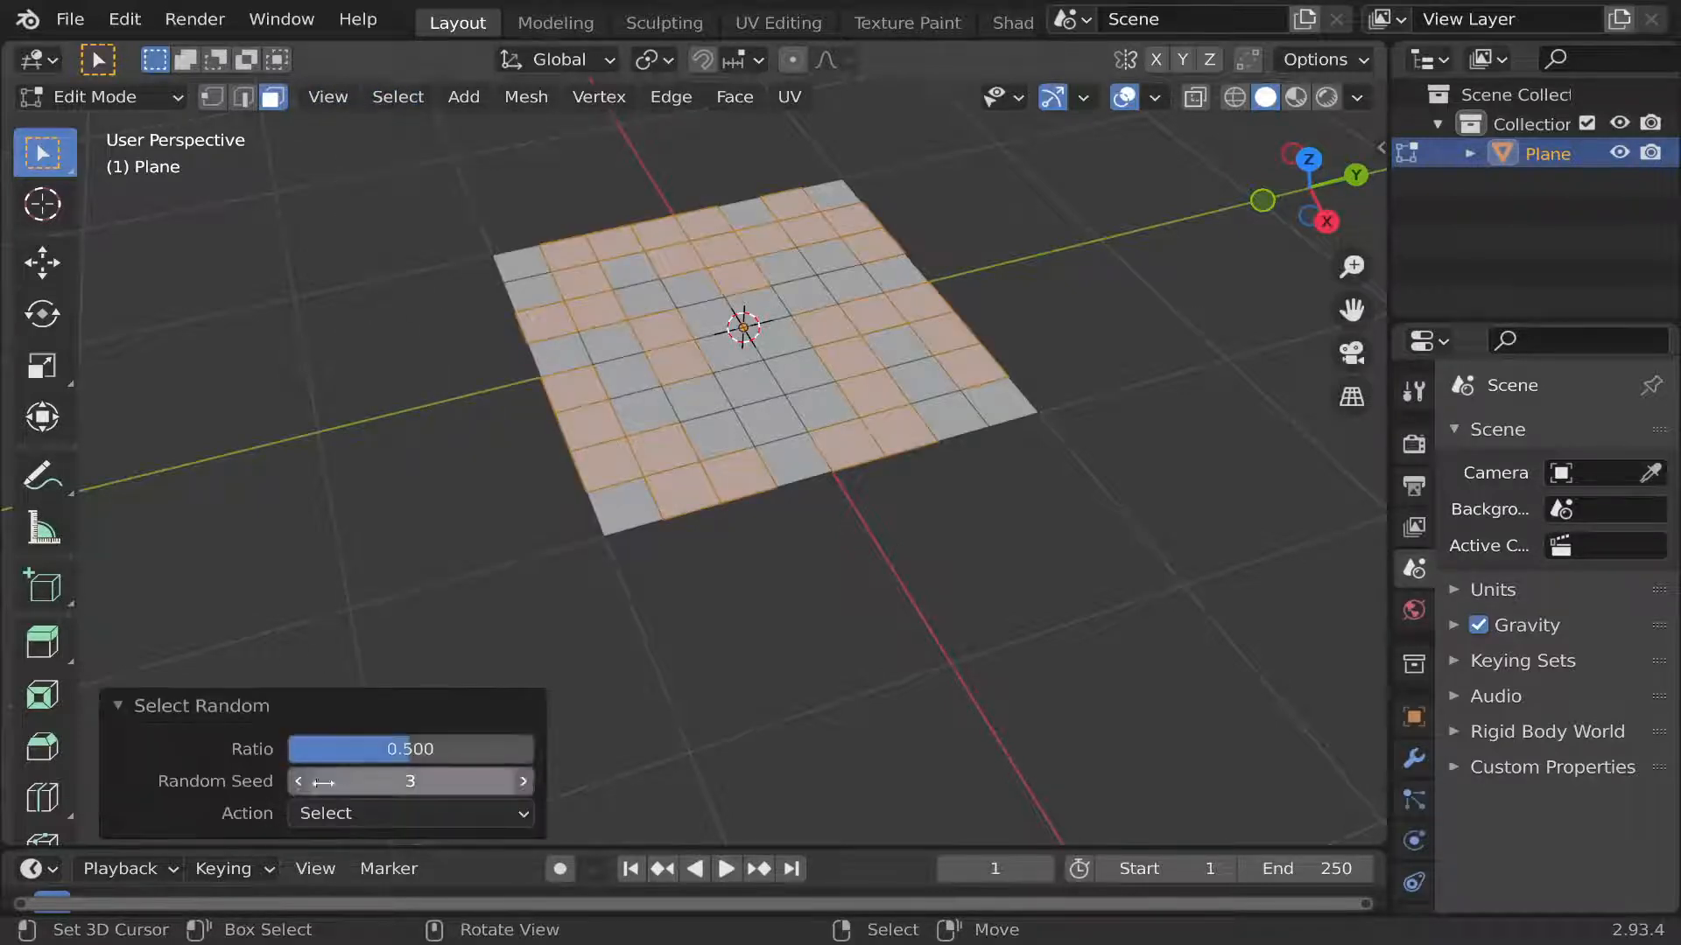
{"action": "left_click_drag", "start_coordinate": [411, 748], "coordinate": [520, 781]}
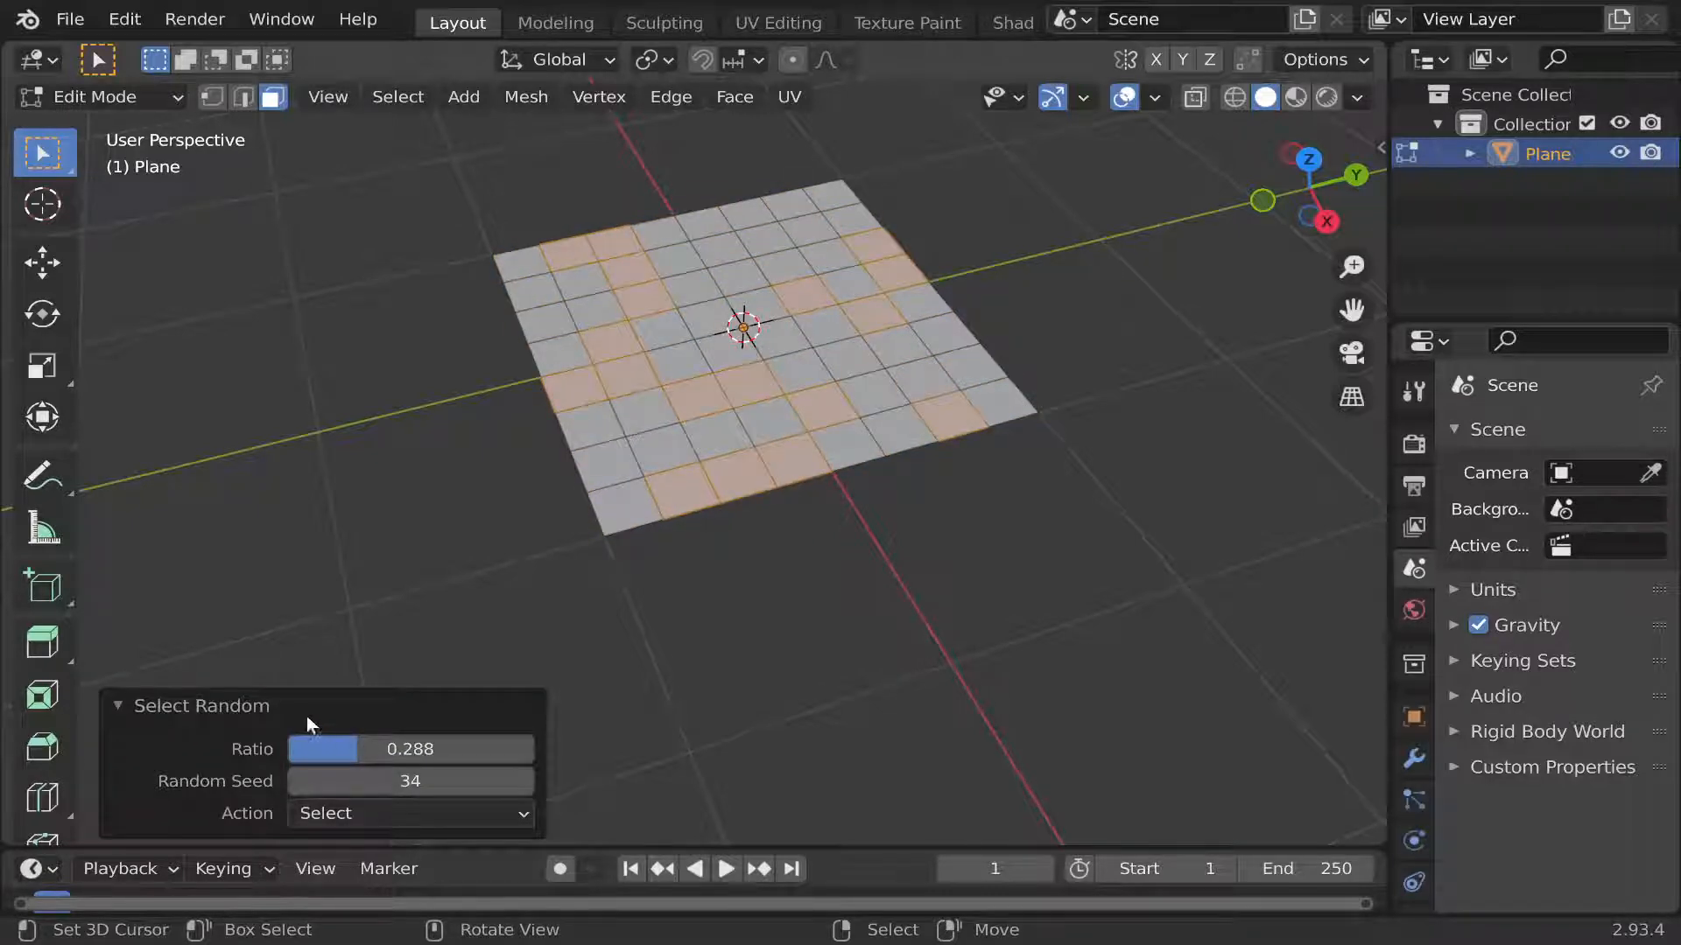
{"action": "left_click", "coordinate": [322, 816]}
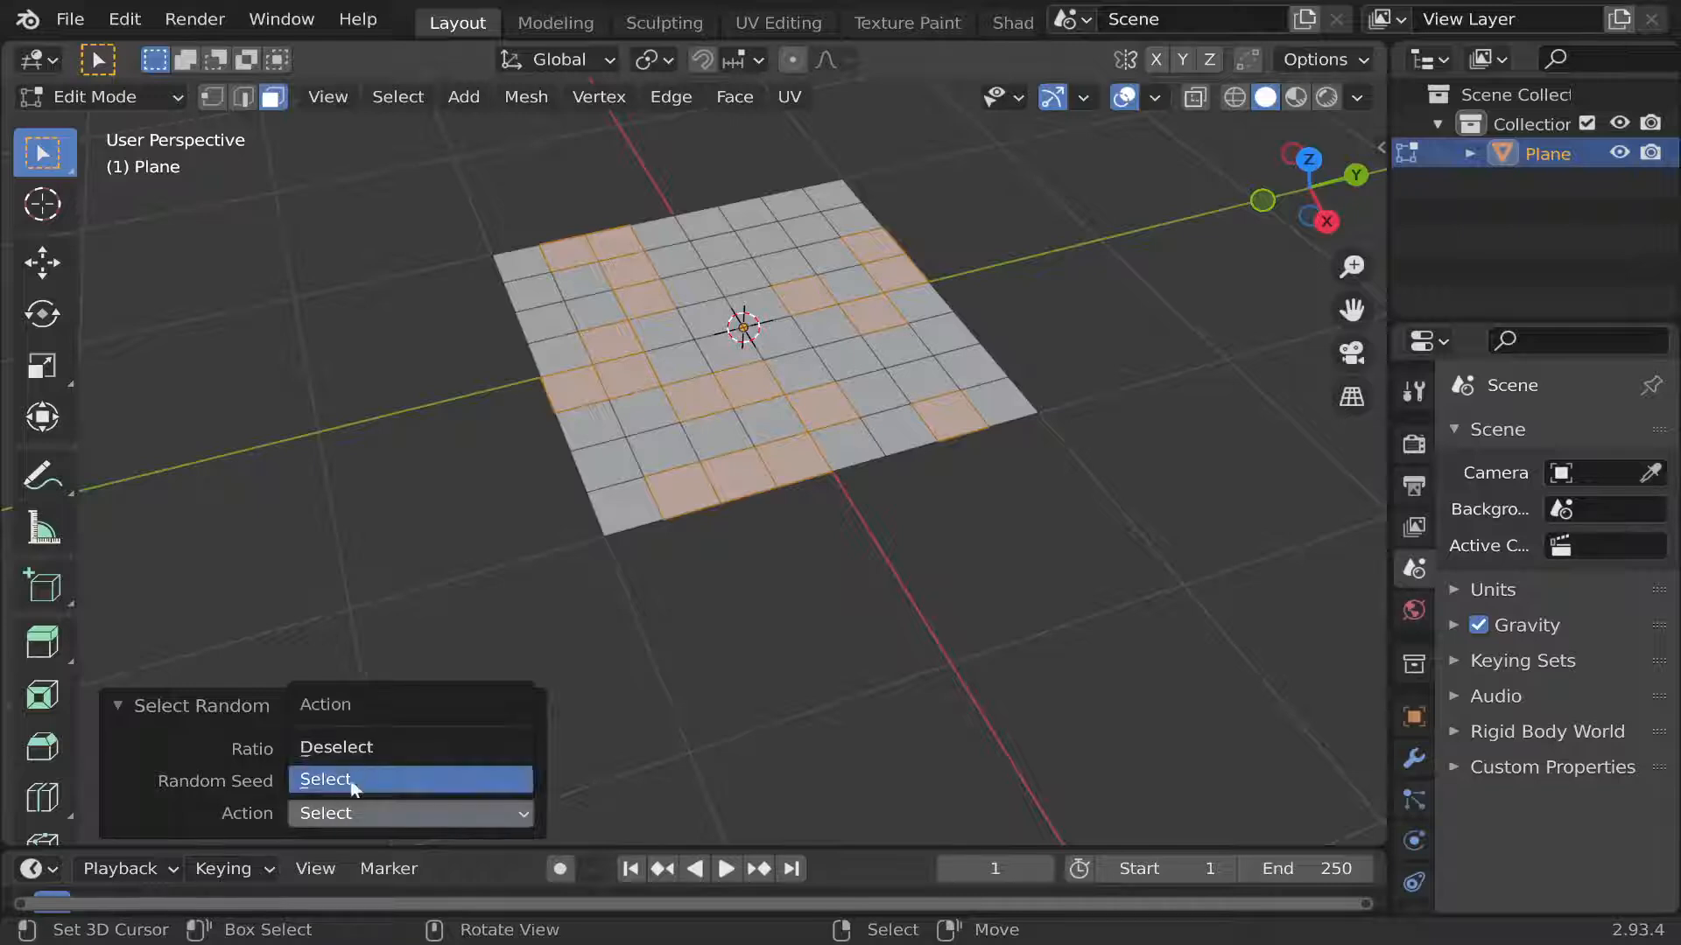
{"action": "left_click", "coordinate": [353, 750]}
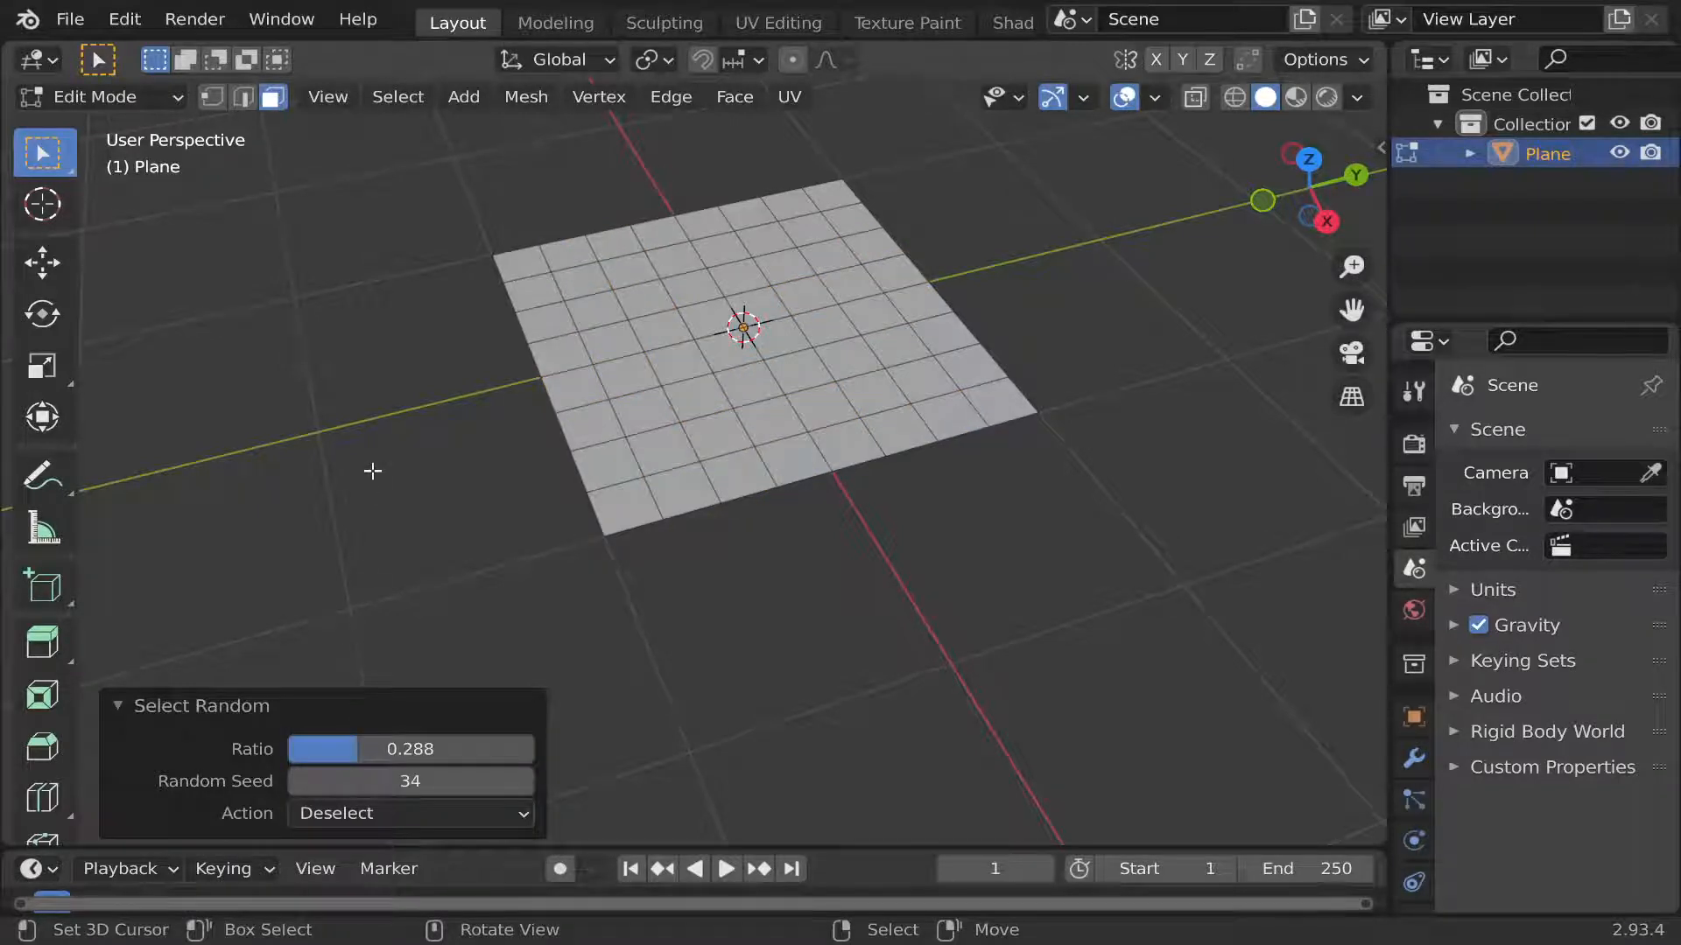
Box-select the five columns of faces on the plane's positive Y side.
{"action": "scroll", "coordinate": [398, 439], "scroll_direction": "down", "scroll_amount": 2}
{"action": "middle_click_drag", "start_coordinate": [727, 335], "coordinate": [690, 348]}
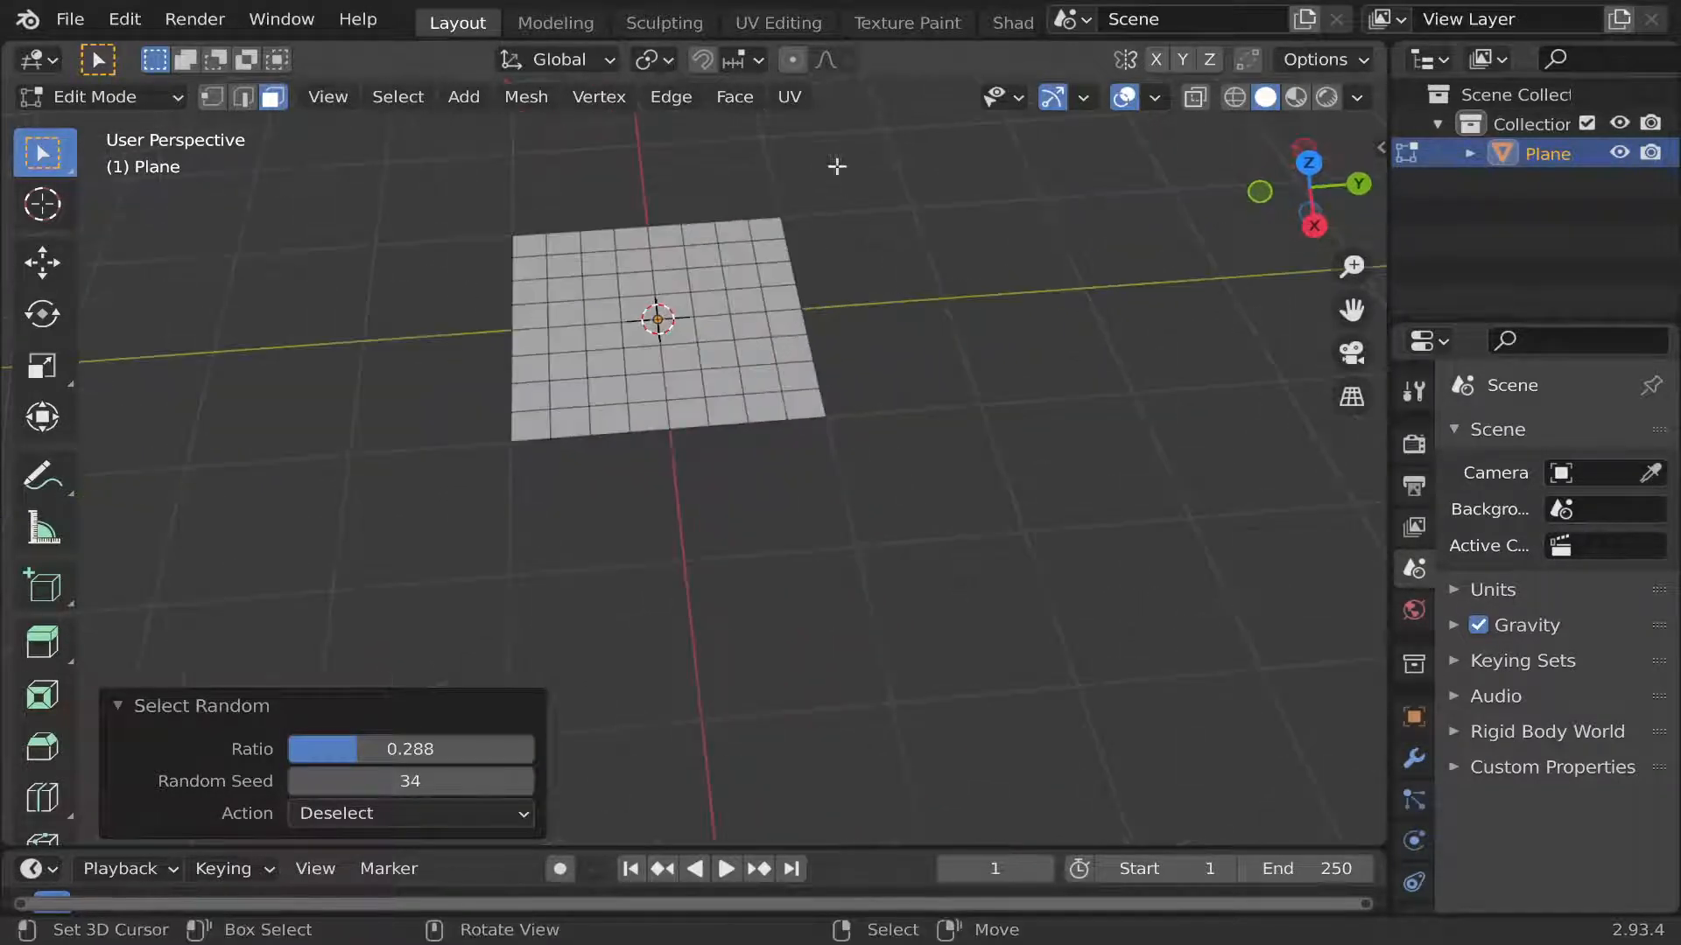
{"action": "left_click_drag", "start_coordinate": [841, 159], "coordinate": [644, 490]}
{"action": "scroll", "coordinate": [603, 349], "scroll_direction": "up", "scroll_amount": 2}
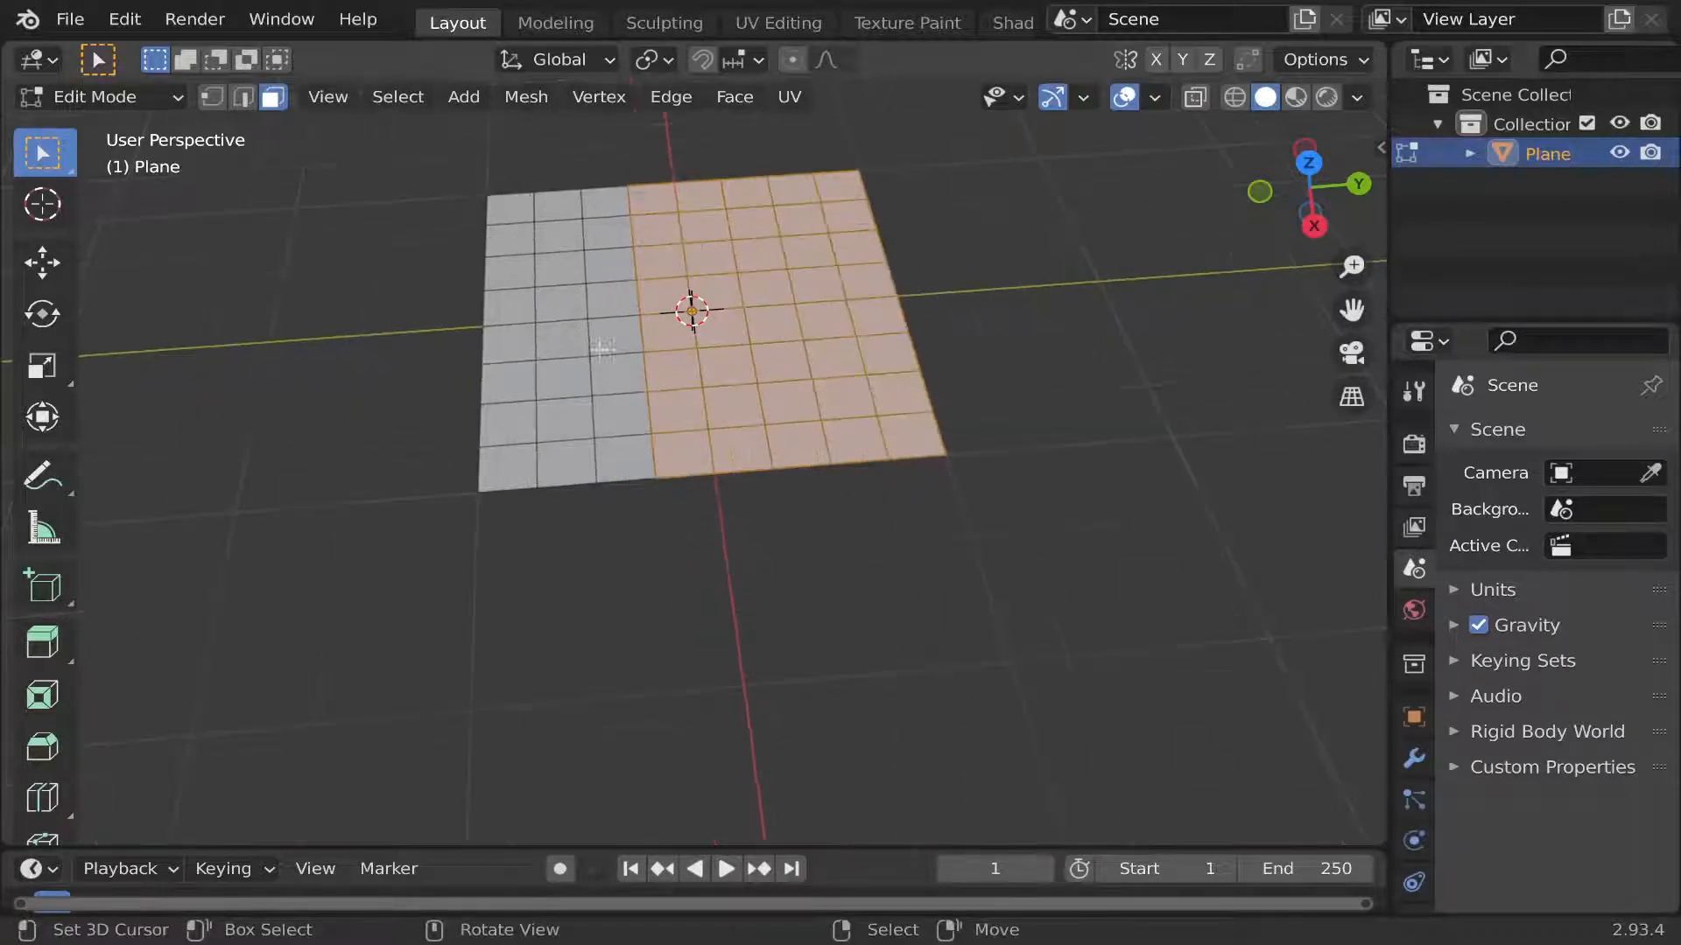
Run Select Random with the Deselect action on the selected faces and set its ratio to 0.000.
{"action": "left_click", "coordinate": [398, 96]}
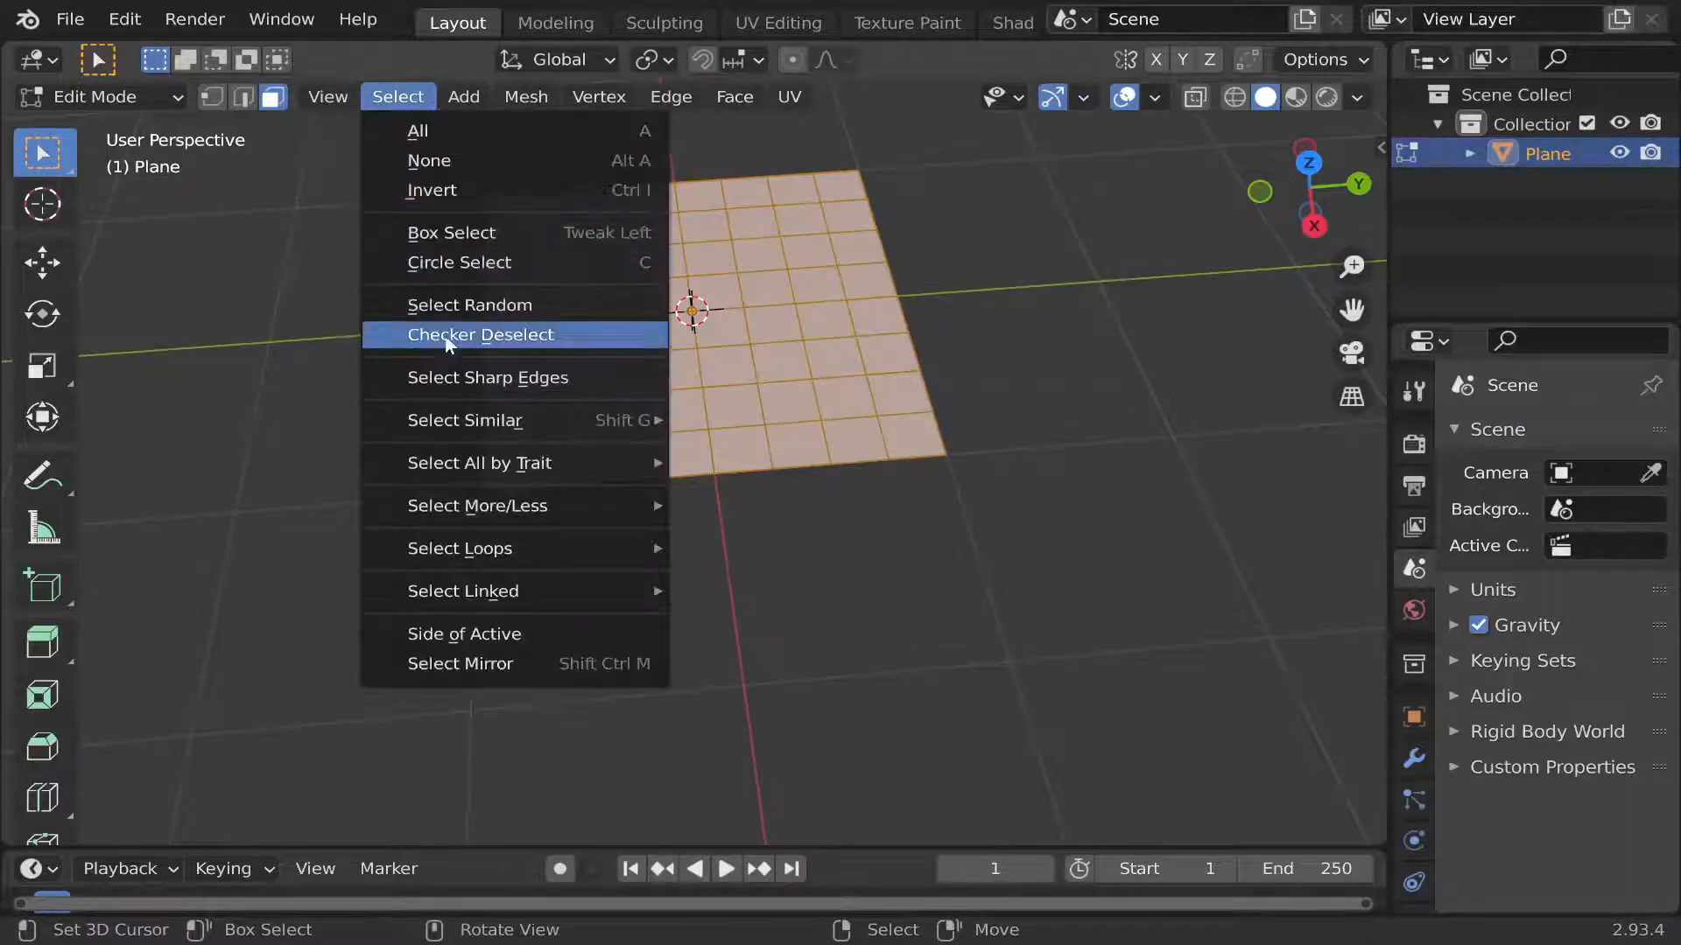
{"action": "left_click", "coordinate": [459, 304]}
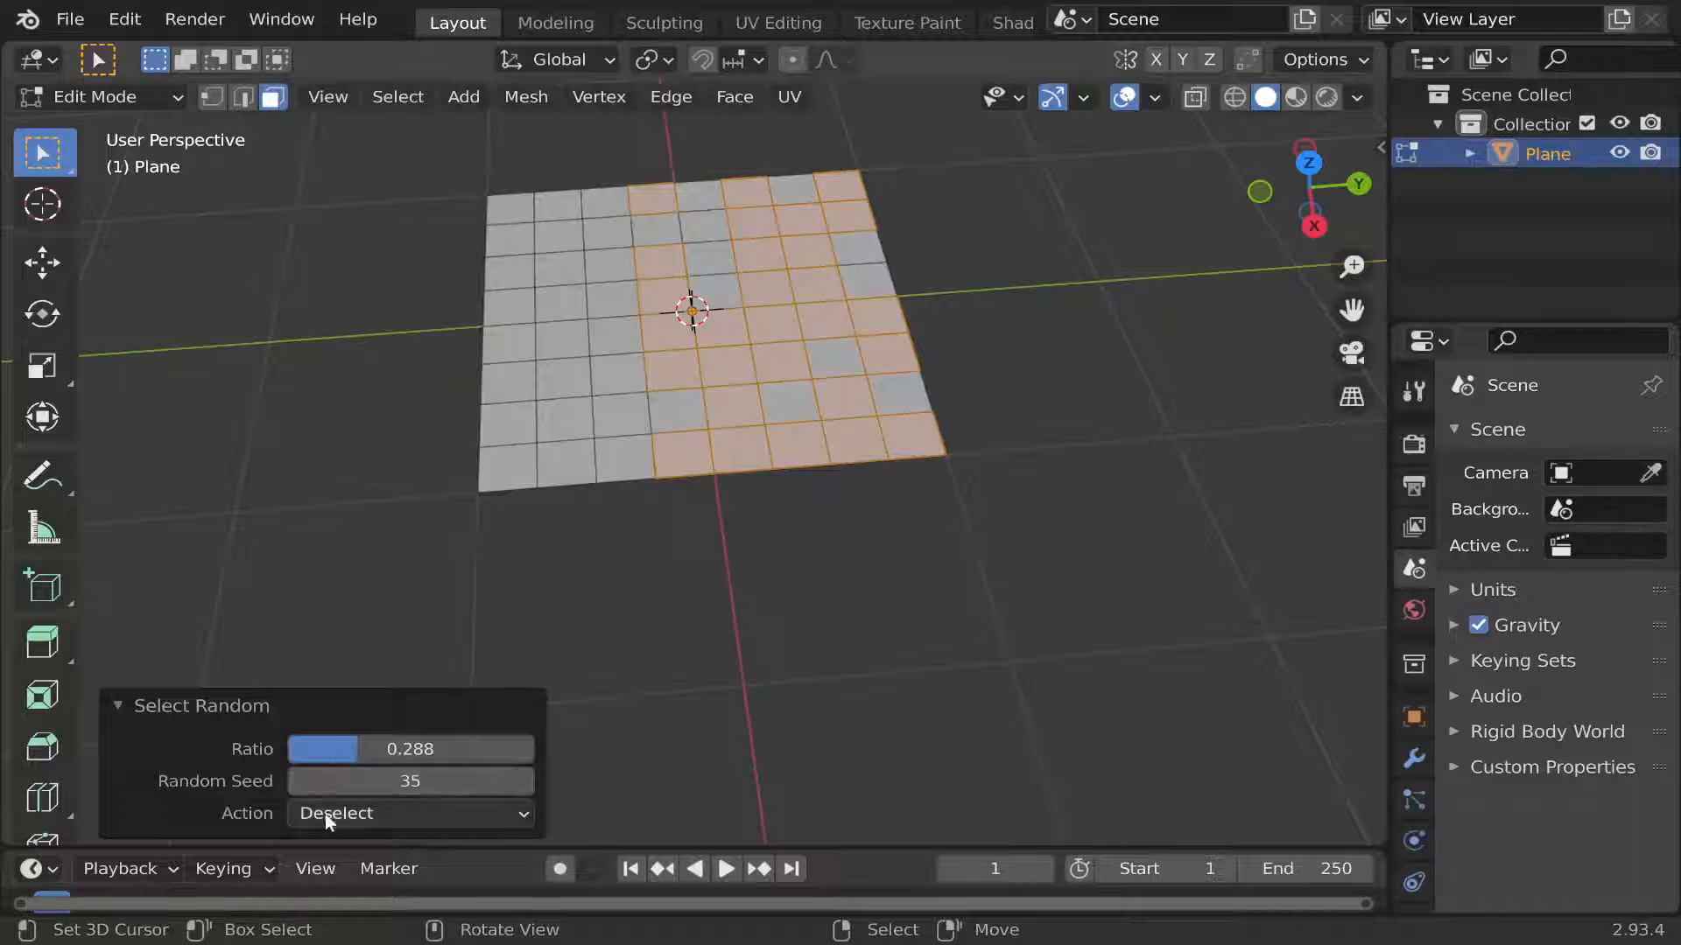
{"action": "left_click_drag", "start_coordinate": [341, 749], "coordinate": [289, 749]}
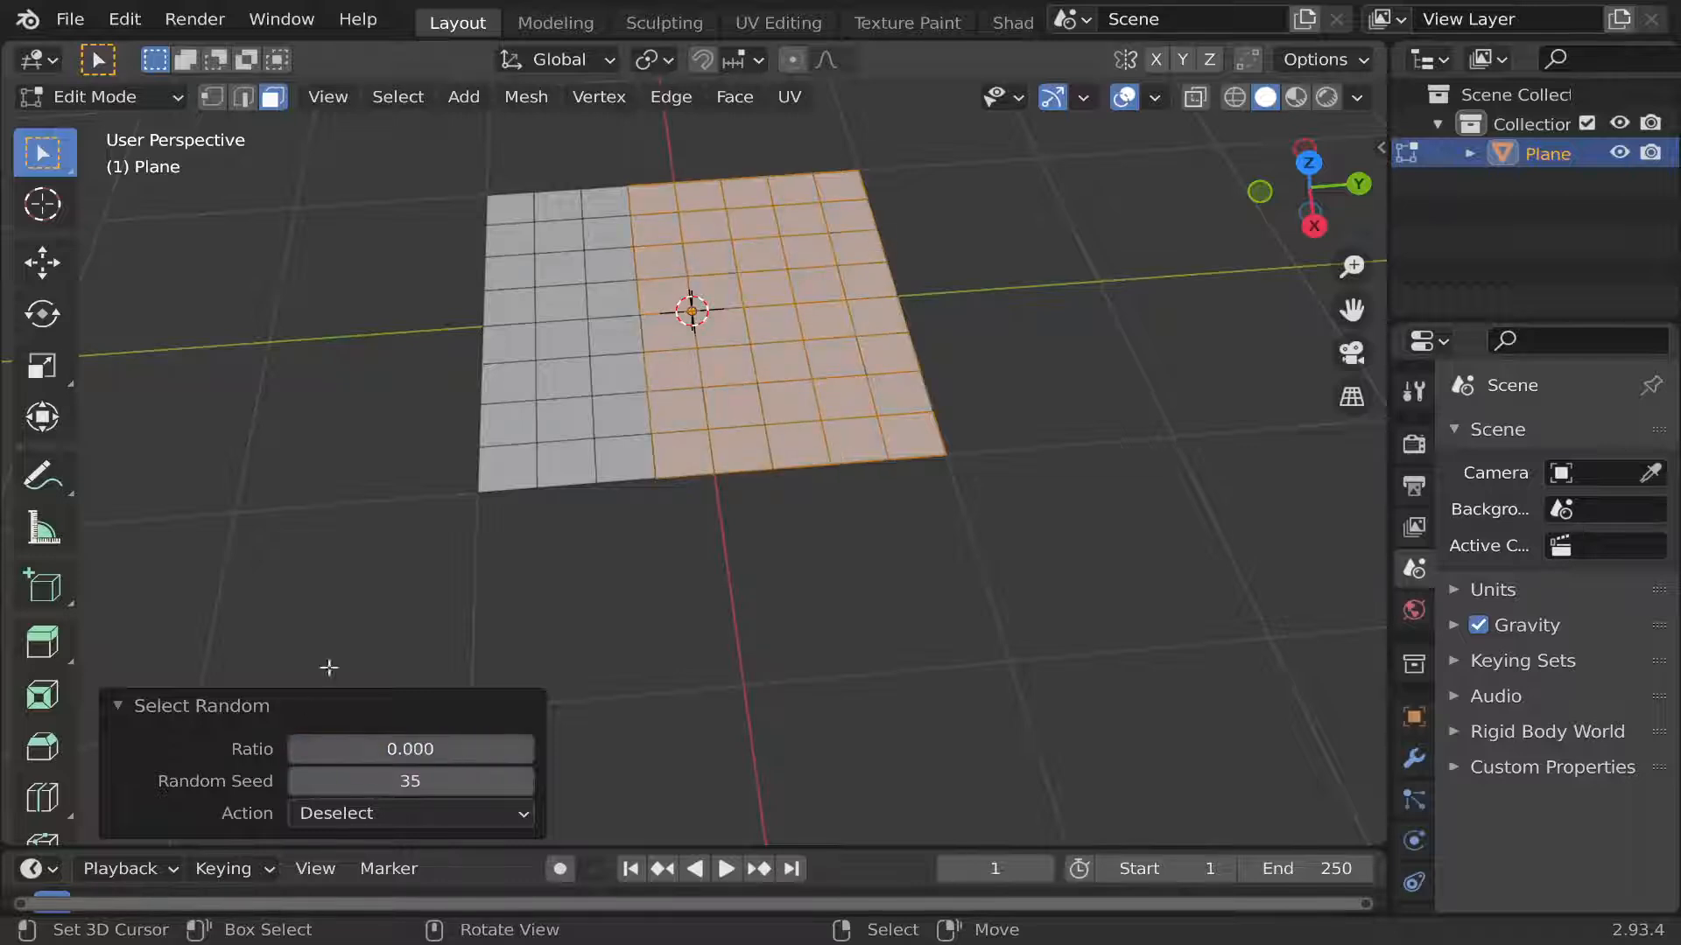
Return the subdivided plane to Object Mode.
{"action": "key", "text": "Tab"}
{"action": "scroll", "coordinate": [627, 349], "scroll_direction": "down", "scroll_amount": 3}
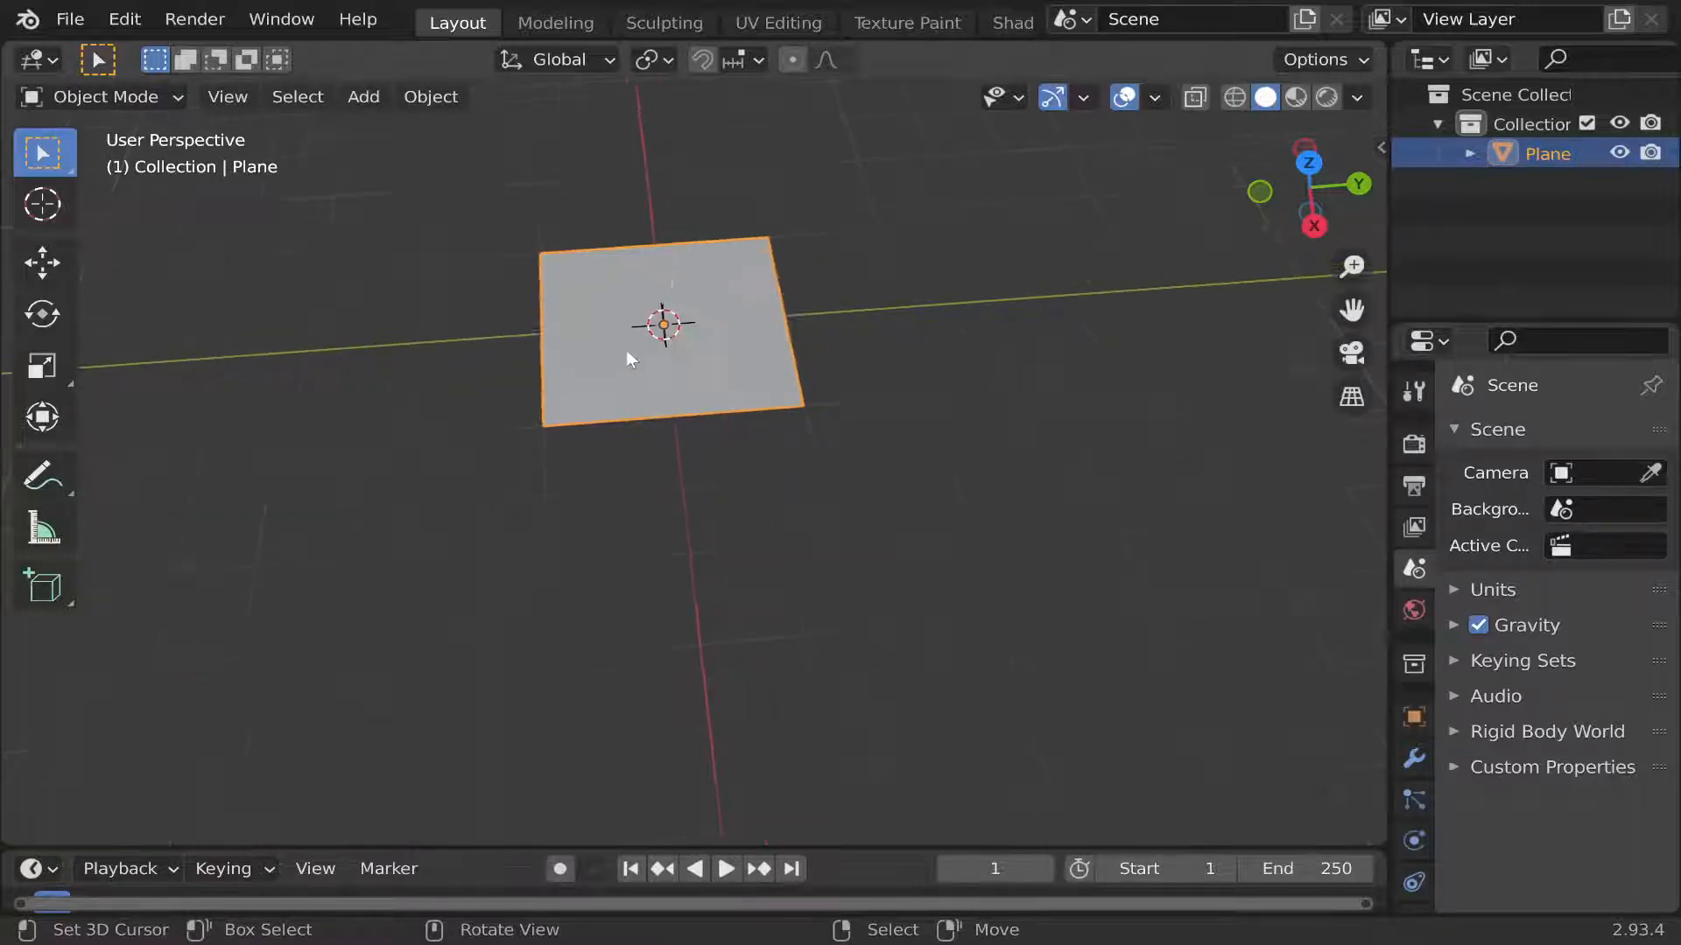
{"action": "scroll", "coordinate": [627, 349], "scroll_direction": "up", "scroll_amount": 5}
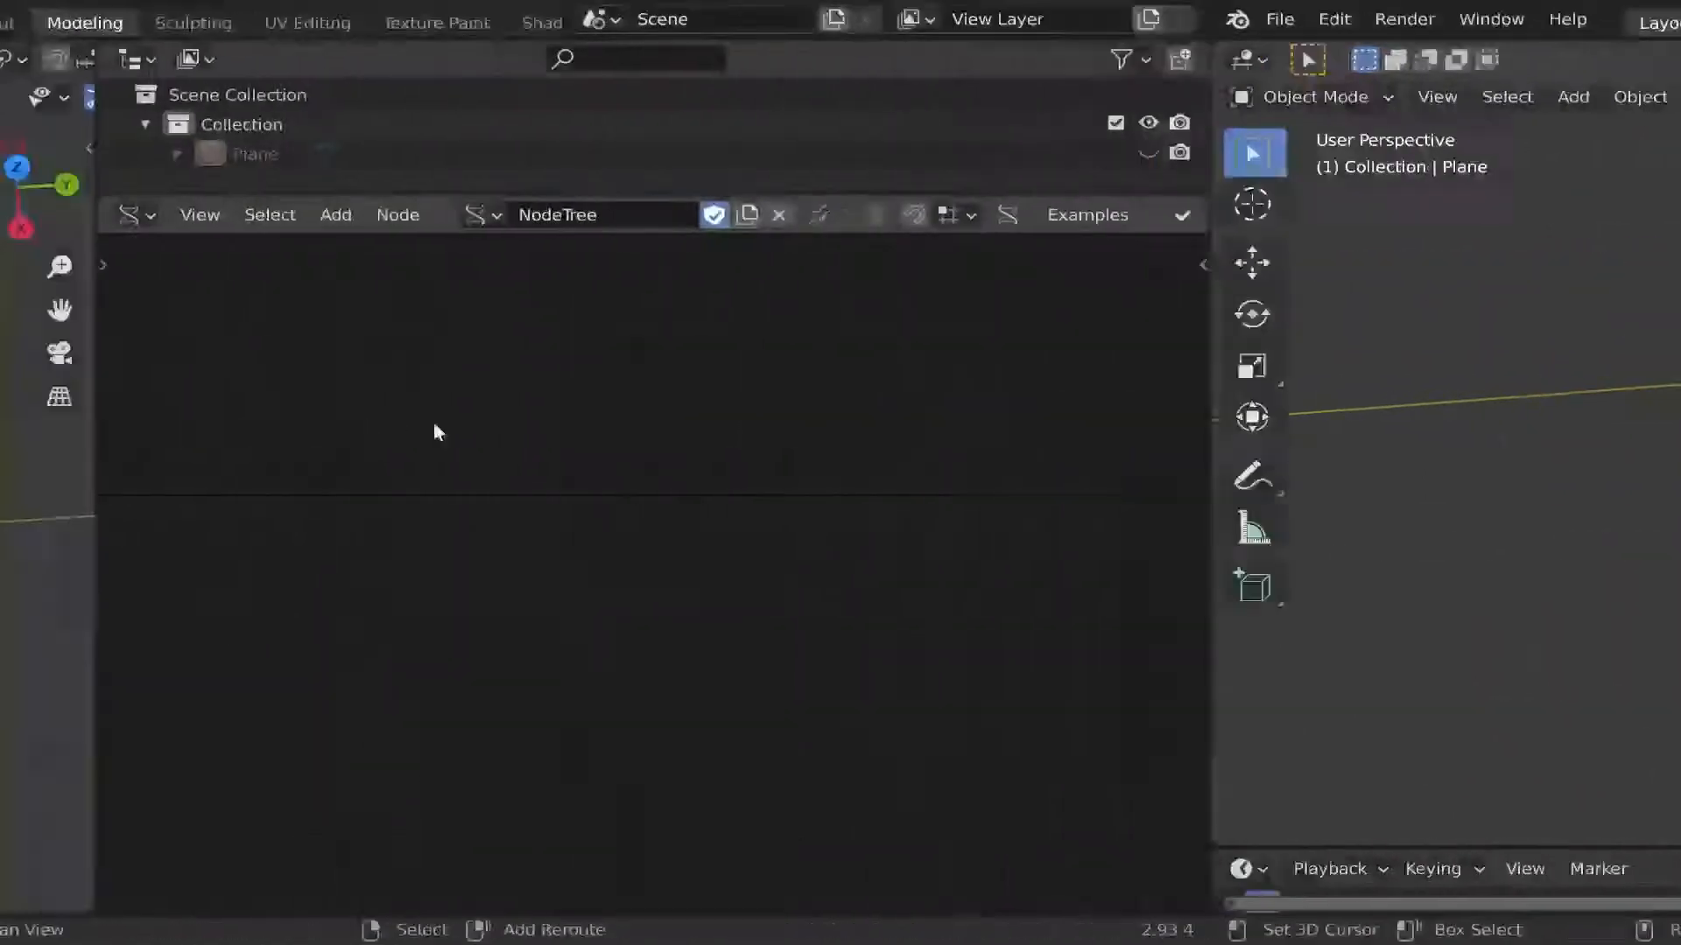
Add a Plane generator node to the Sverchok node tree.
{"action": "key", "text": "shift+a"}
{"action": "mouse_move", "coordinate": [840, 120]}
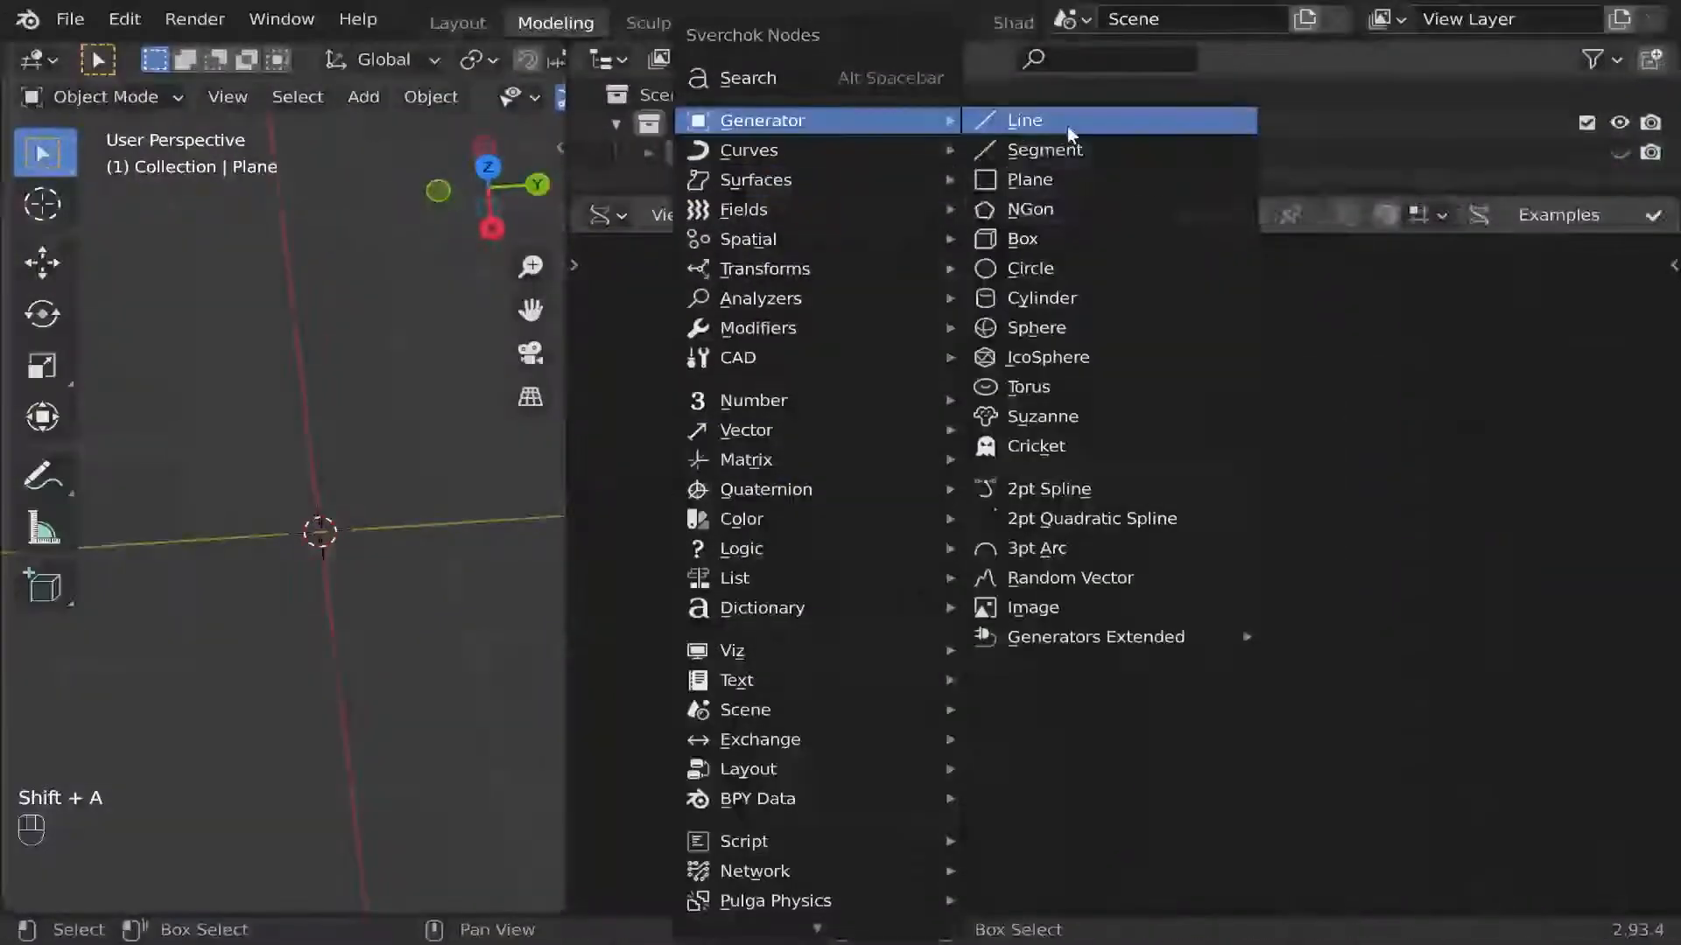
{"action": "left_click", "coordinate": [1082, 207]}
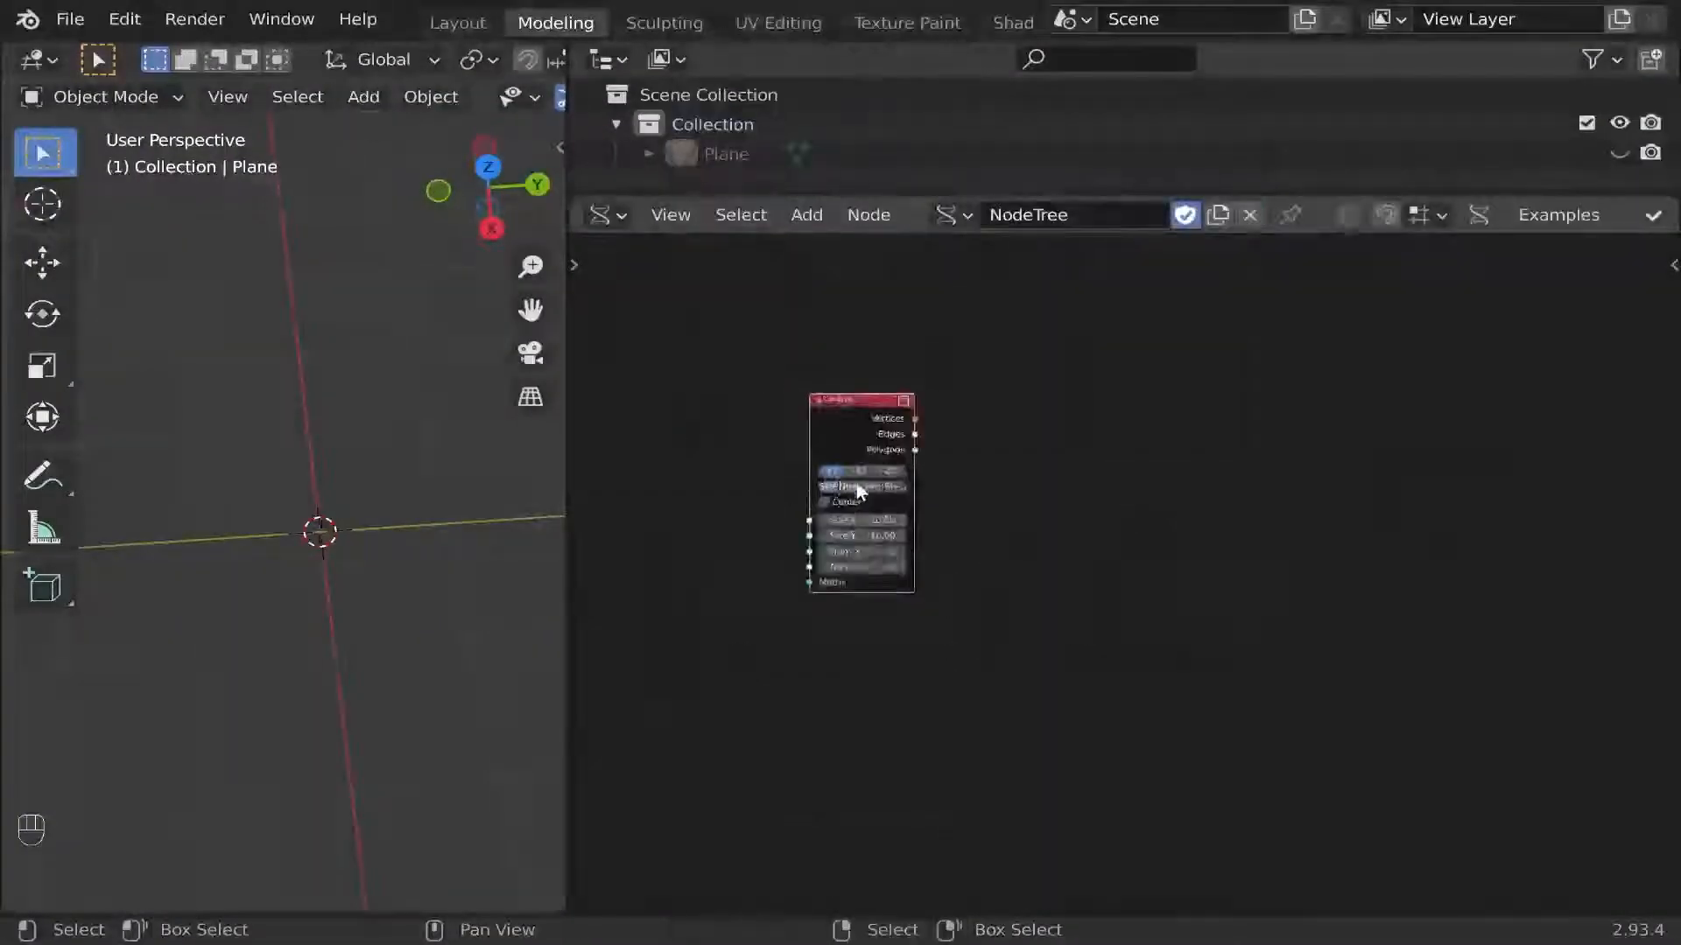
{"action": "scroll", "coordinate": [856, 483], "scroll_direction": "up", "scroll_amount": 3}
{"action": "scroll", "coordinate": [854, 454], "scroll_direction": "up", "scroll_amount": 3}
Enable Center on the Plane node and set both Size X and Size Y to 2.00.
{"action": "middle_click_drag", "start_coordinate": [854, 453], "coordinate": [822, 416]}
{"action": "left_click_drag", "start_coordinate": [814, 513], "coordinate": [814, 538]}
{"action": "type", "text": "1"}
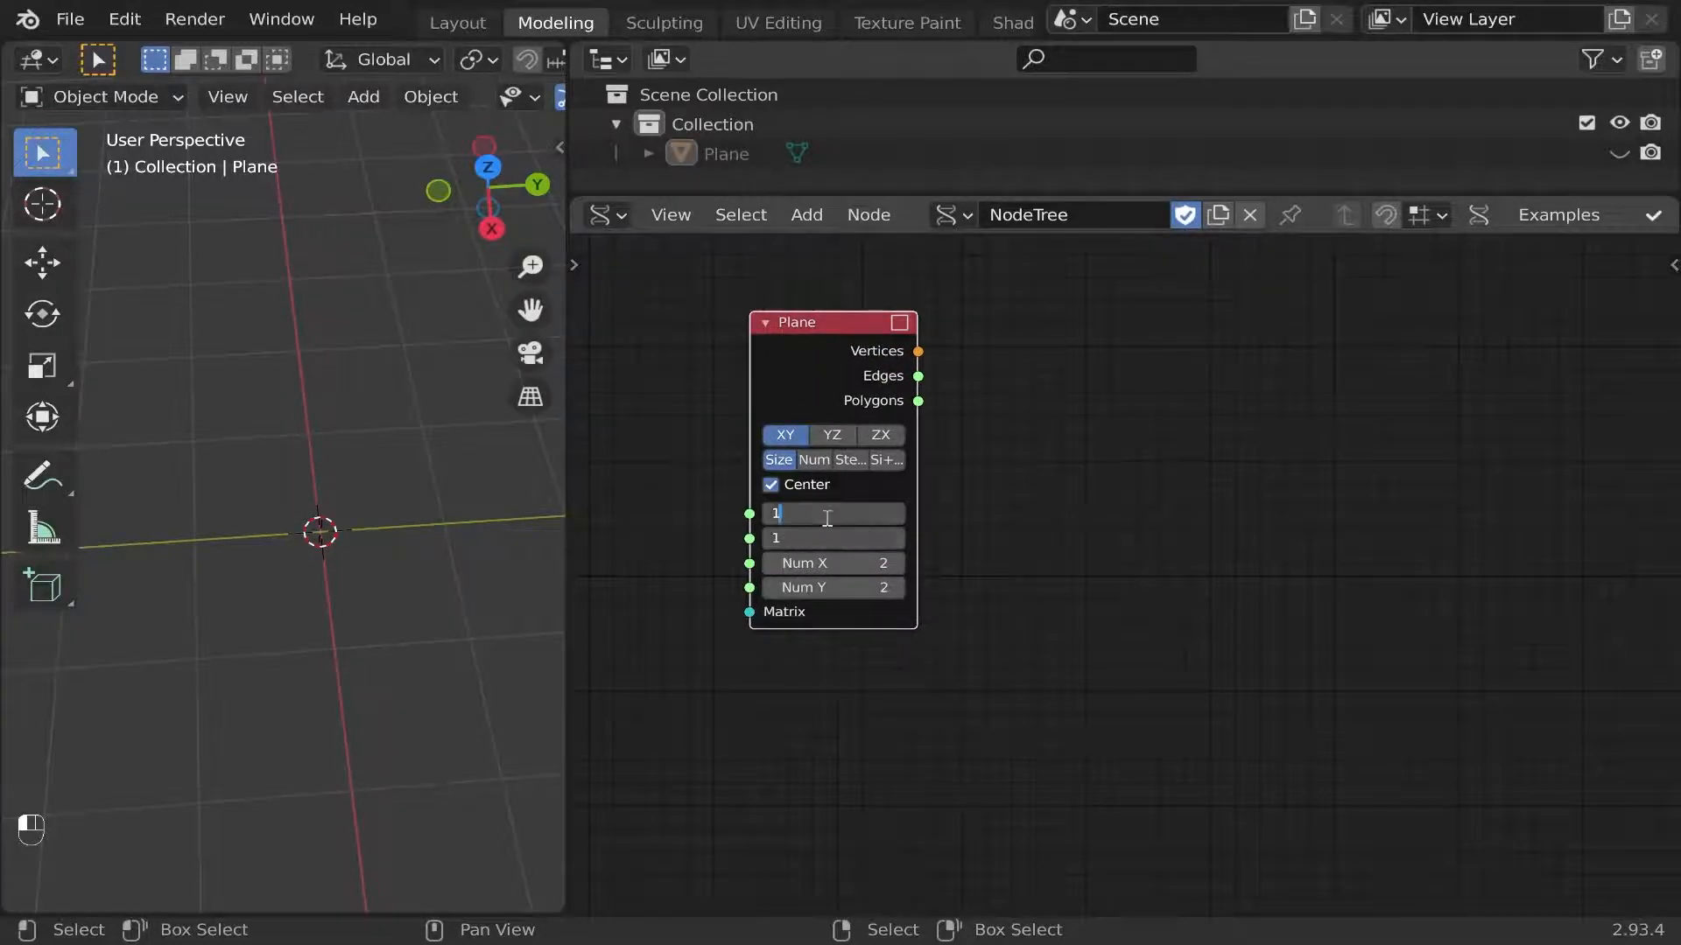
{"action": "key", "text": "Return"}
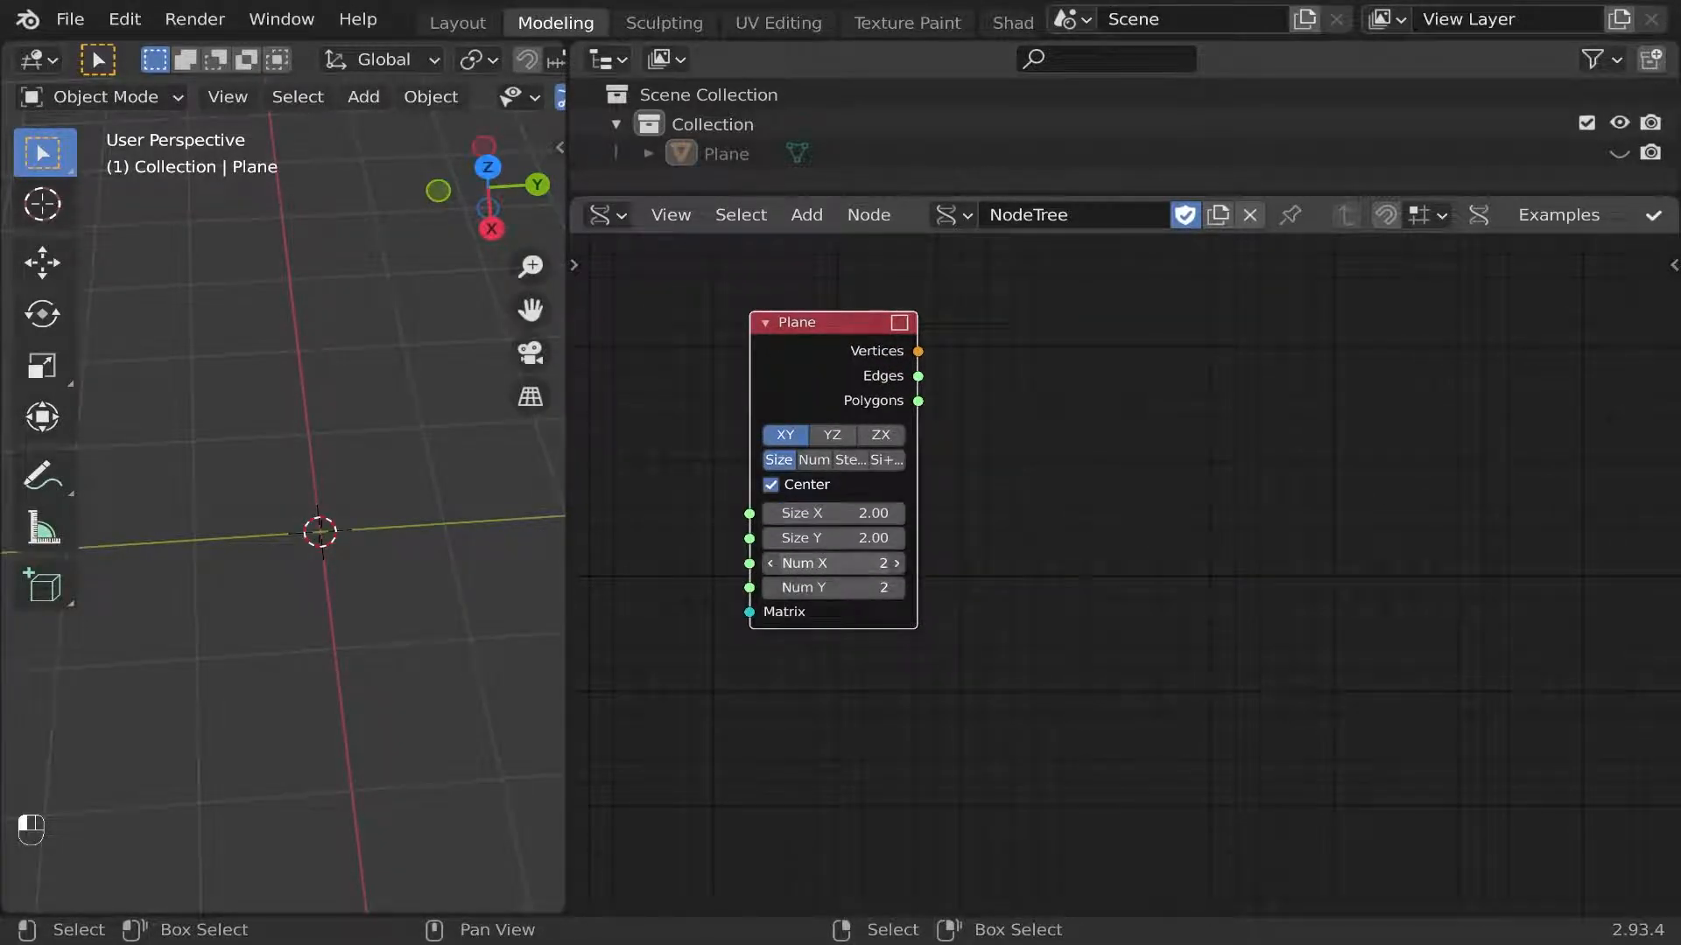
Set Num X and Num Y to 10 on the Plane node and connect its outputs to a viewer node.
{"action": "left_click_drag", "start_coordinate": [827, 563], "coordinate": [827, 587]}
{"action": "type", "text": "10"}
{"action": "key", "text": "Return"}
{"action": "left_click", "coordinate": [842, 429], "text": "ctrl+shift"}
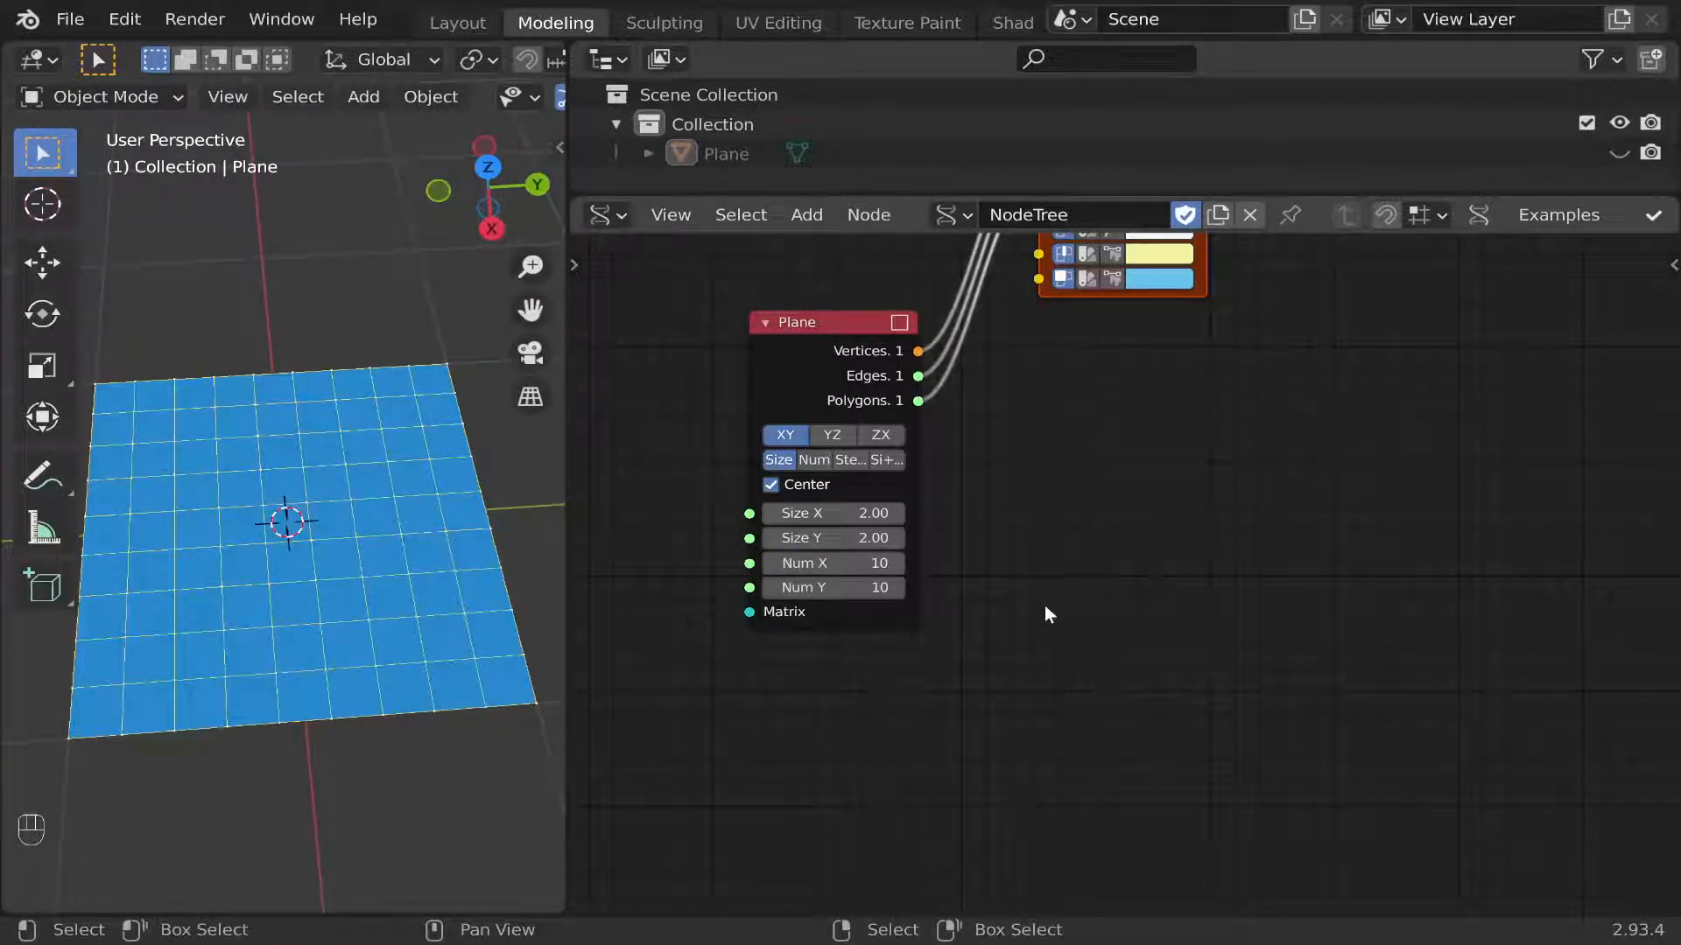
Add an Index To Mask node and place it beside the Plane node, below the viewer.
{"action": "key", "text": "alt+space"}
{"action": "type", "text": "in"}
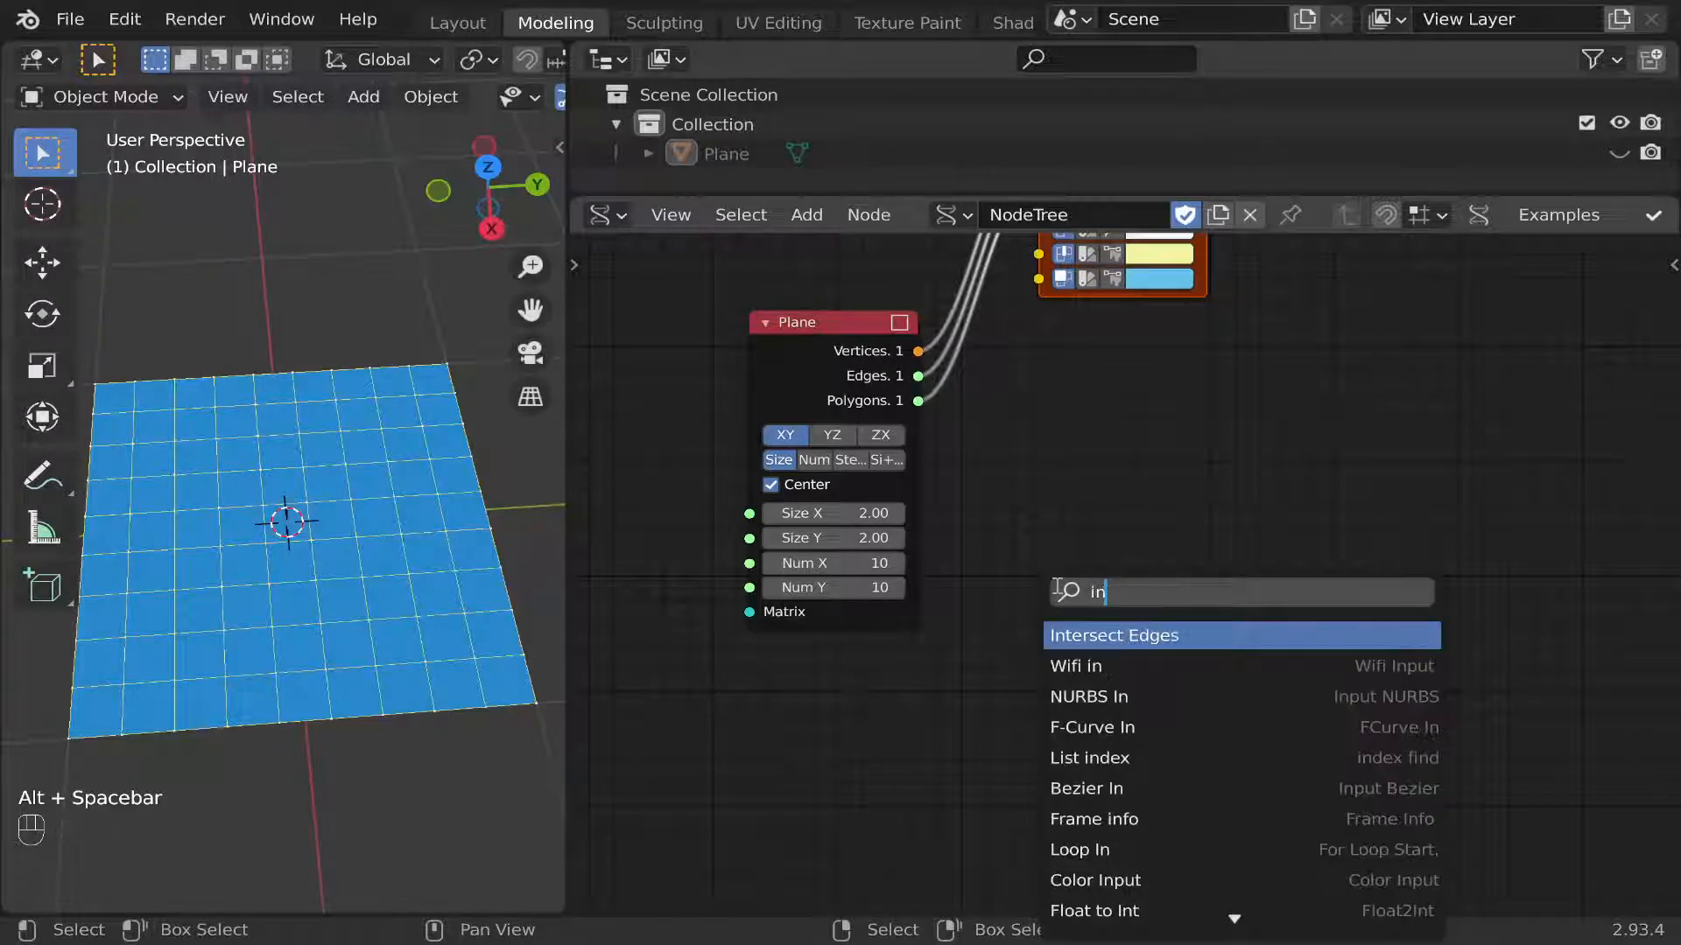
{"action": "type", "text": "dex"}
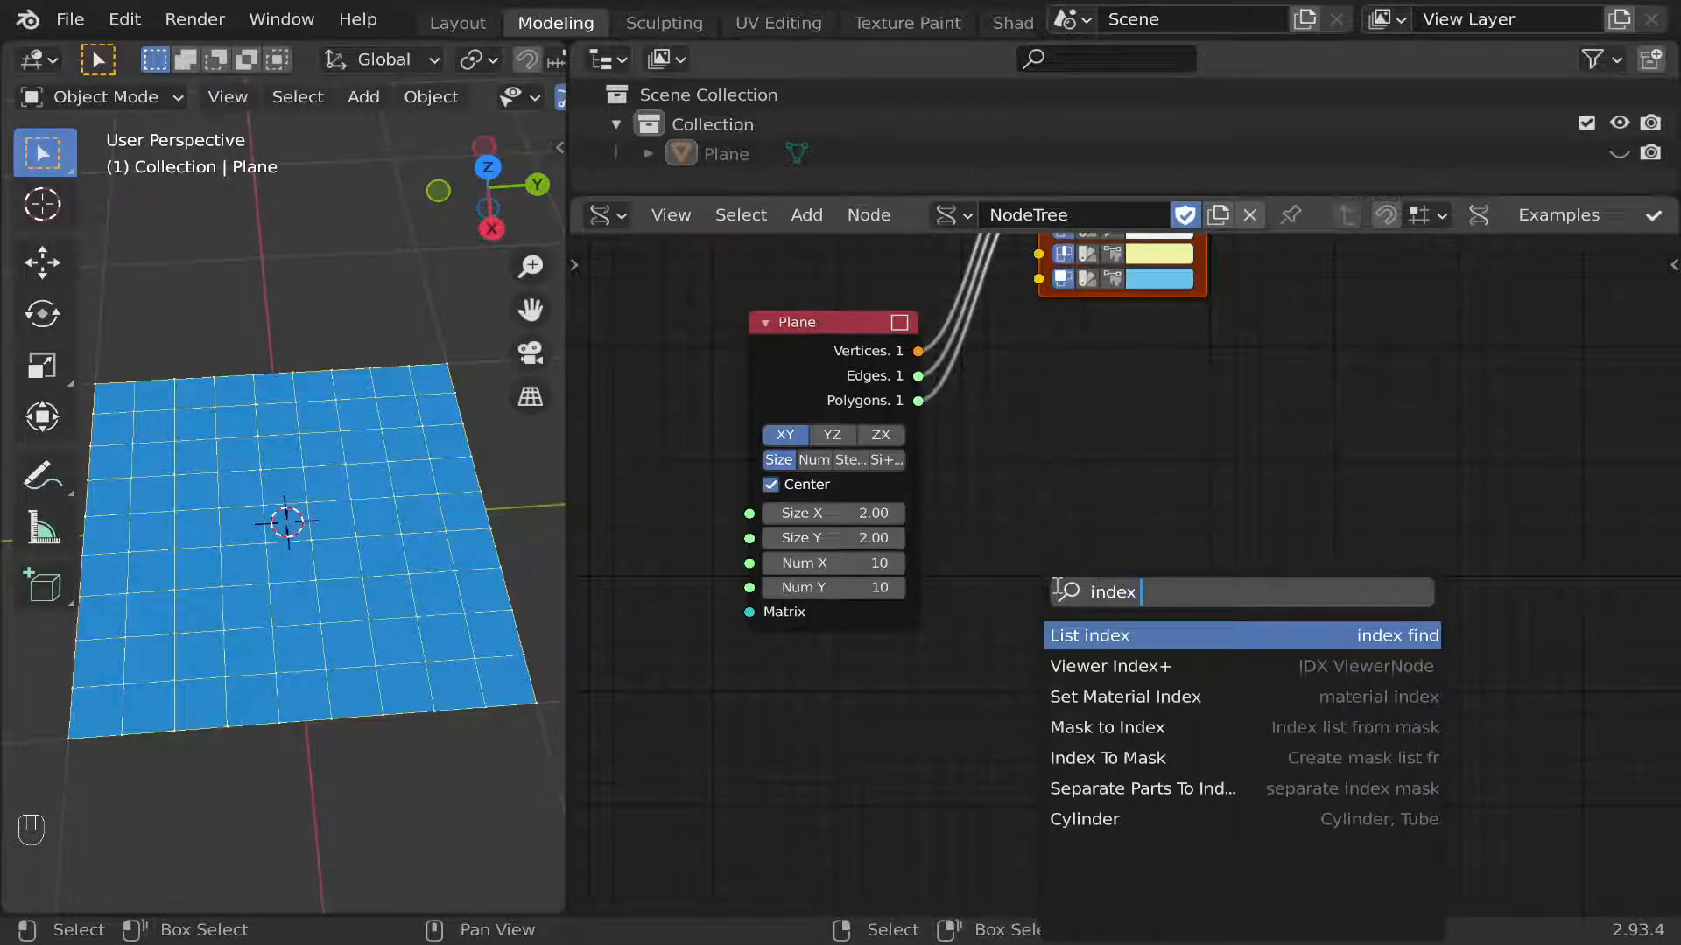
{"action": "type", "text": " to"}
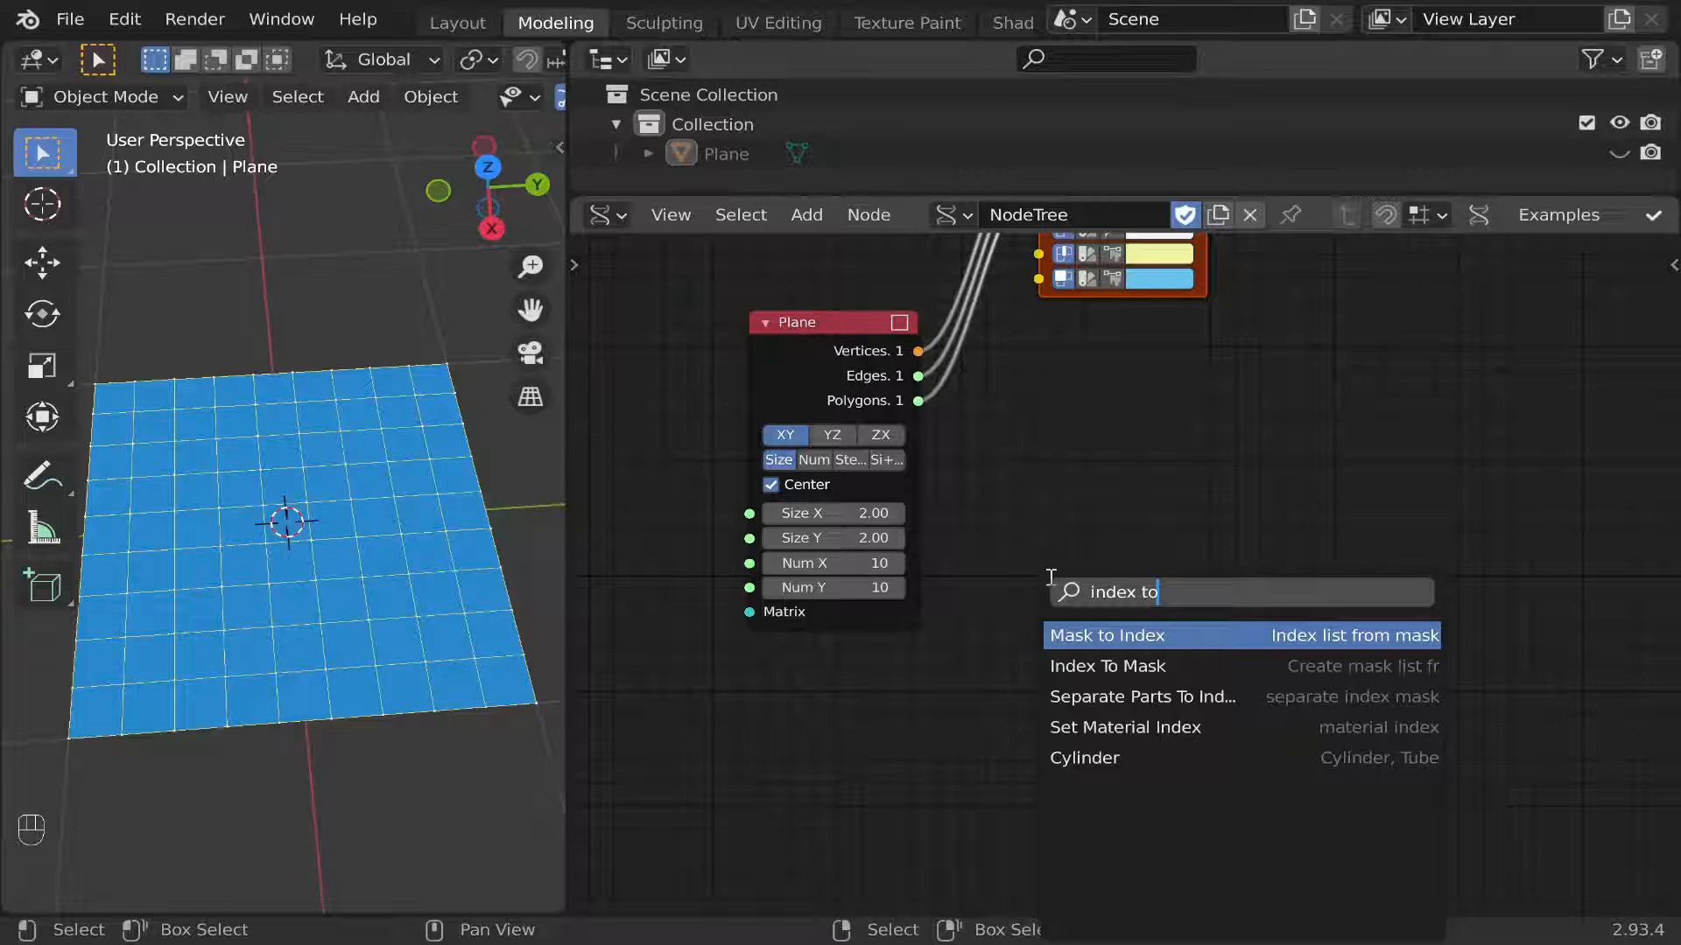
{"action": "key", "text": "Down"}
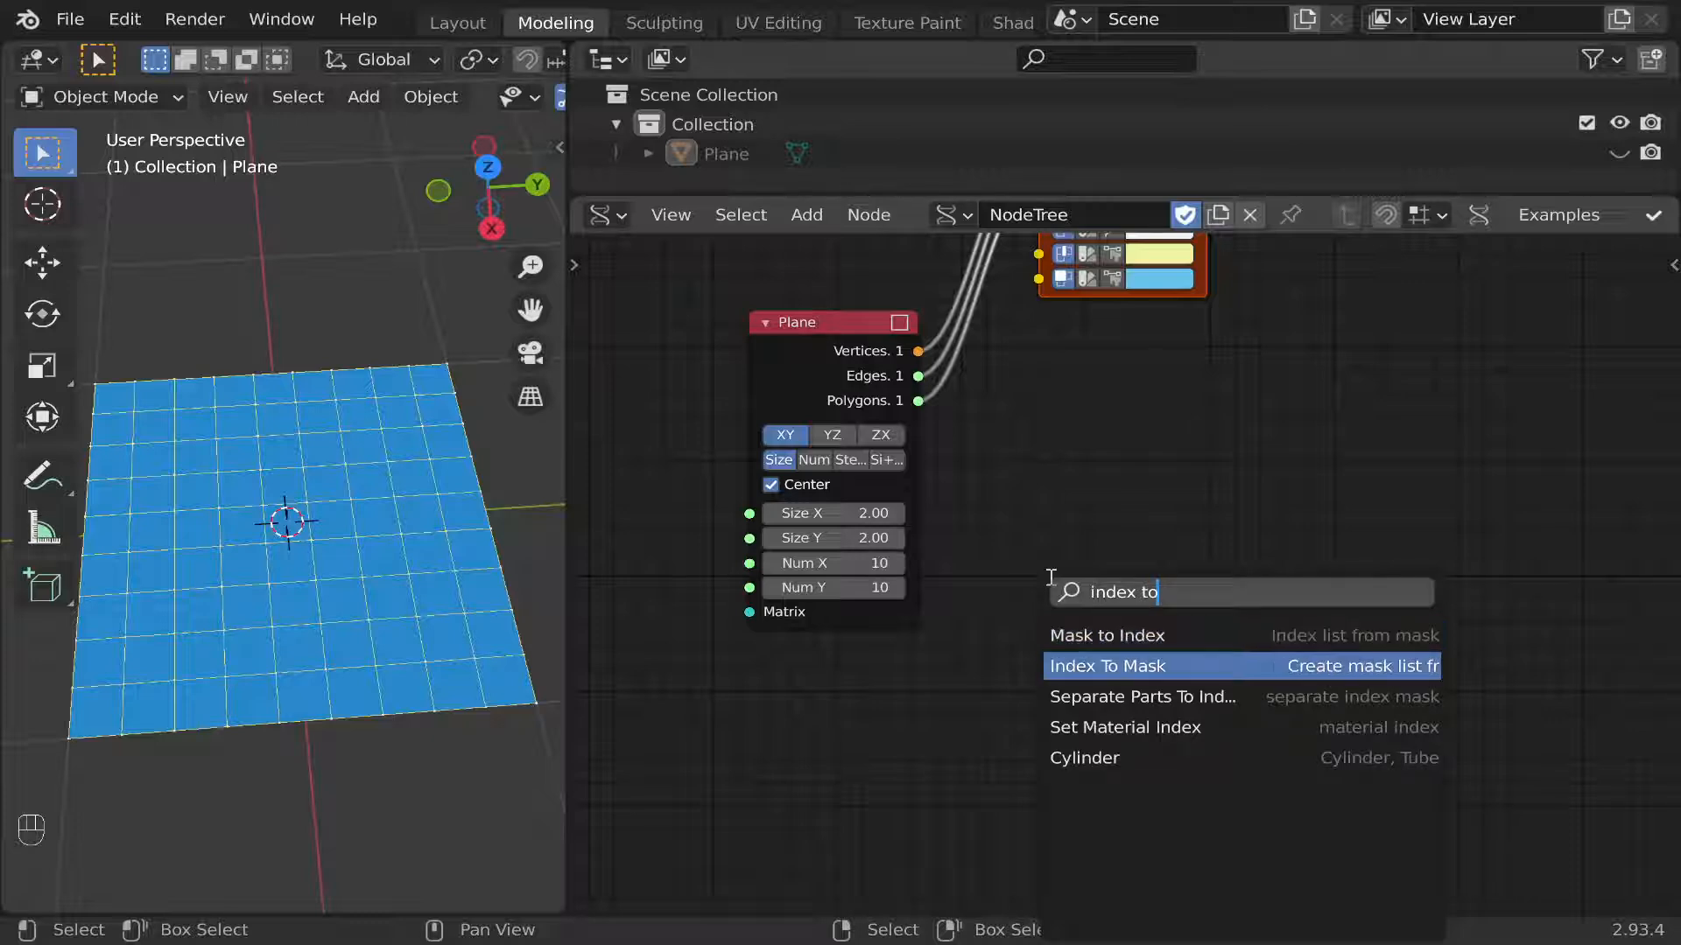
{"action": "key", "text": "Return"}
{"action": "left_click", "coordinate": [1104, 339]}
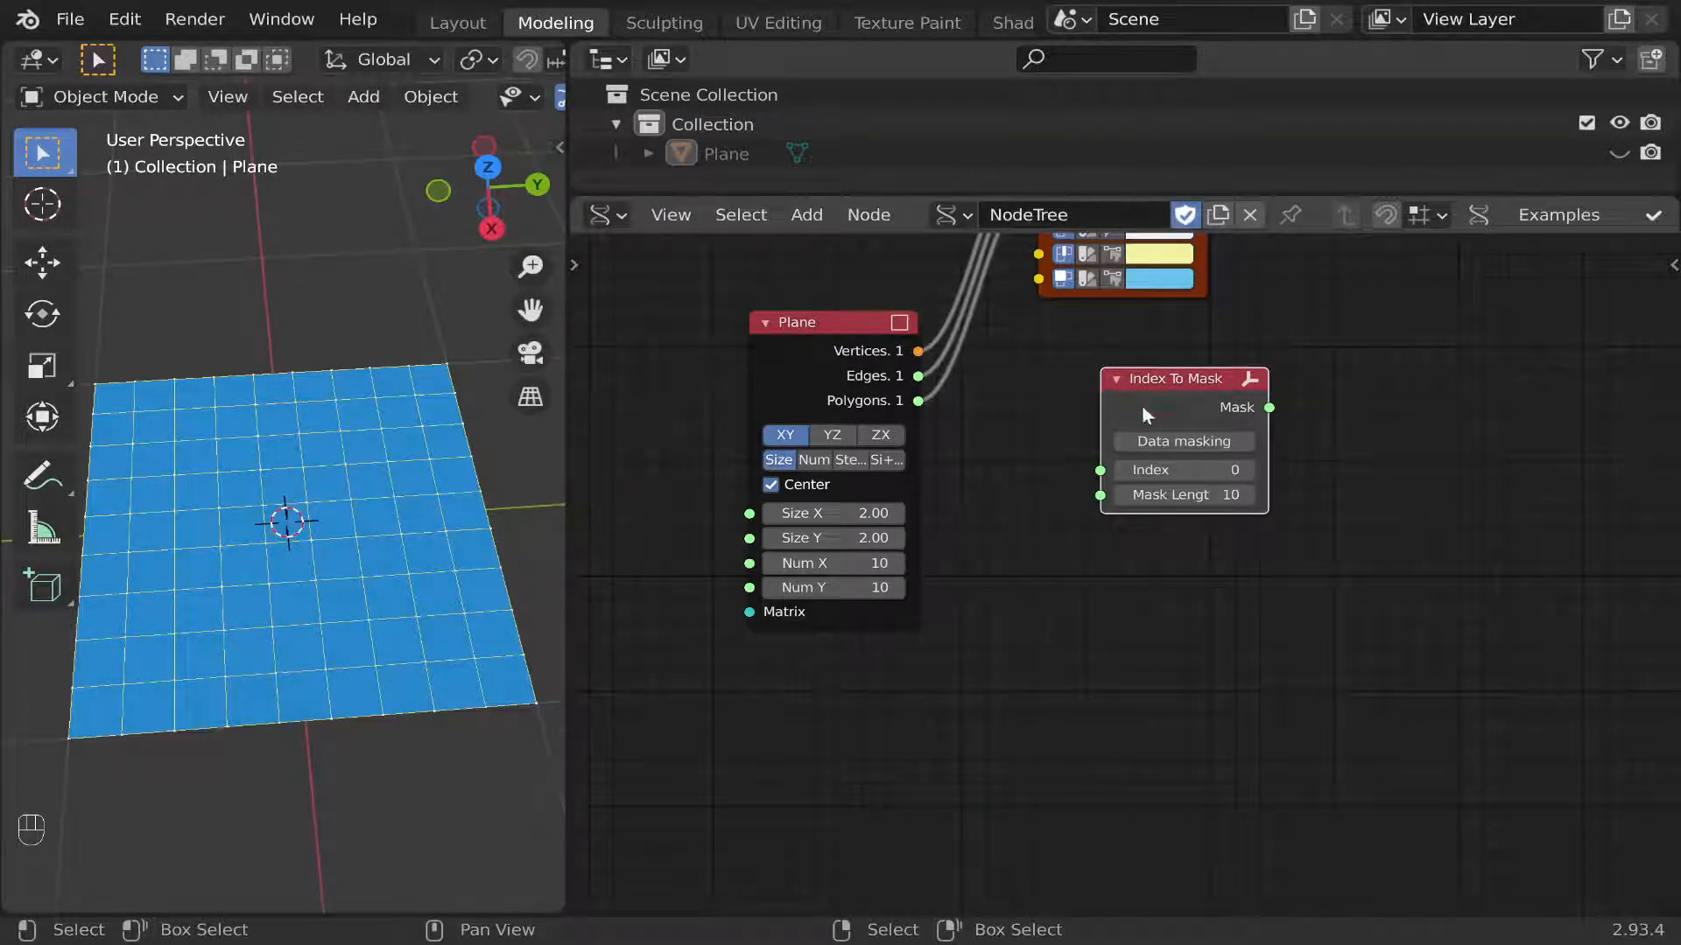
Enable Data masking and Topo mask on the Index To Mask node and link the Plane's Polygons to its Data masking input.
{"action": "left_click", "coordinate": [1157, 442]}
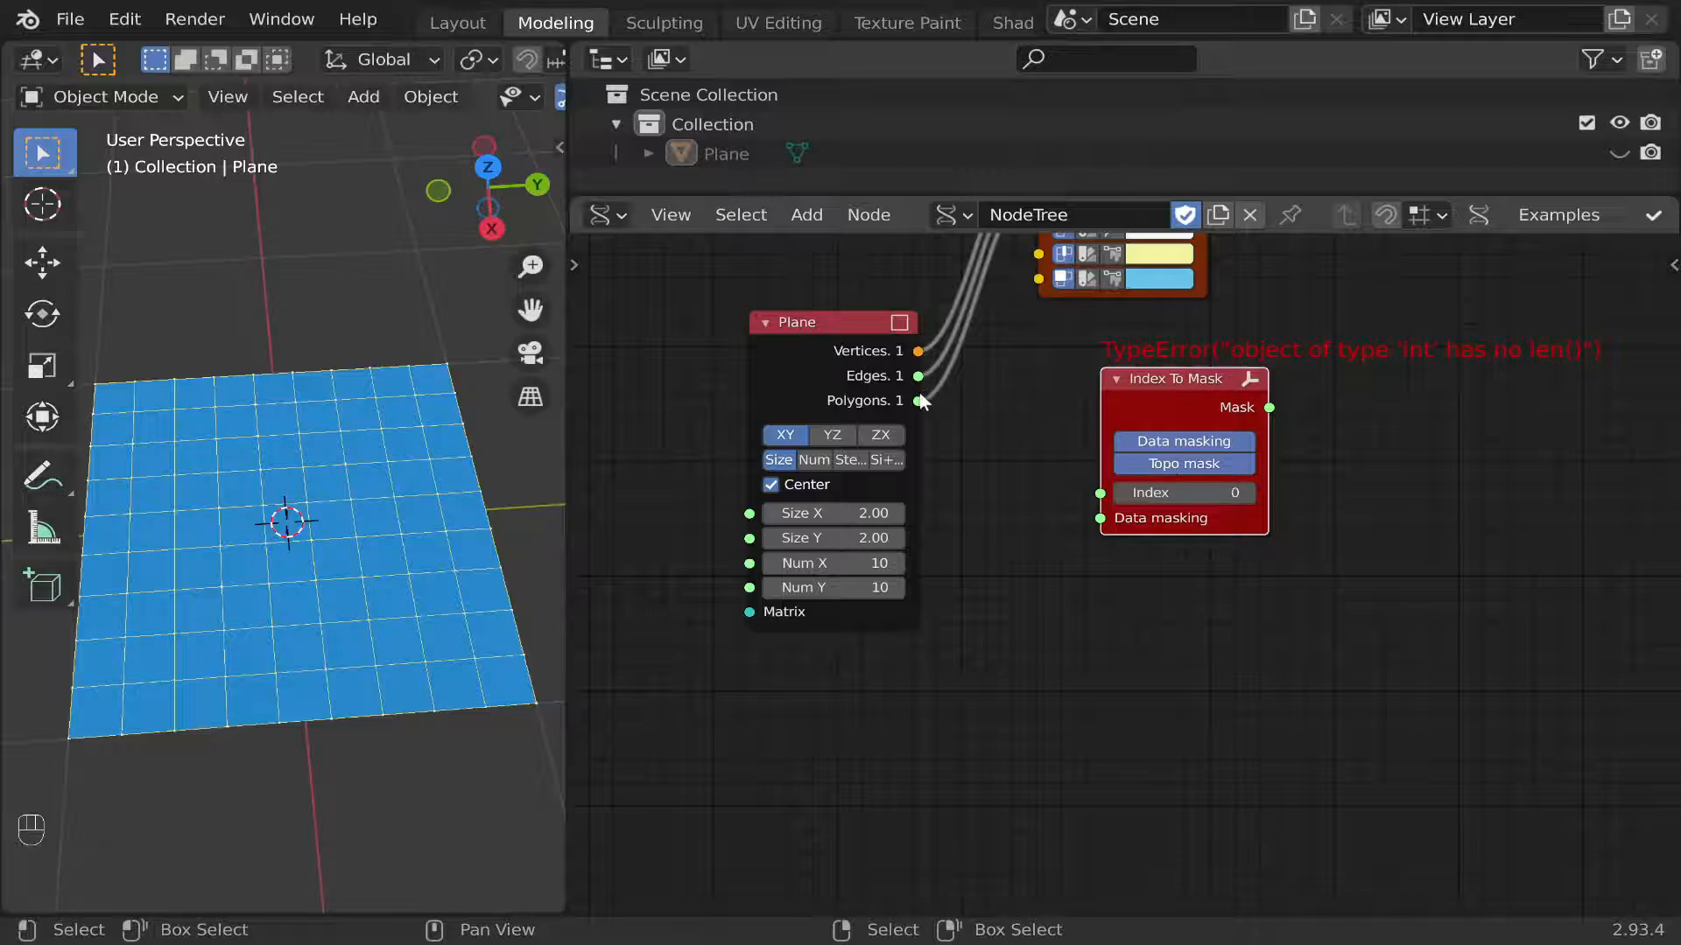
{"action": "left_click_drag", "start_coordinate": [918, 400], "coordinate": [1110, 519]}
{"action": "left_click", "coordinate": [1127, 404]}
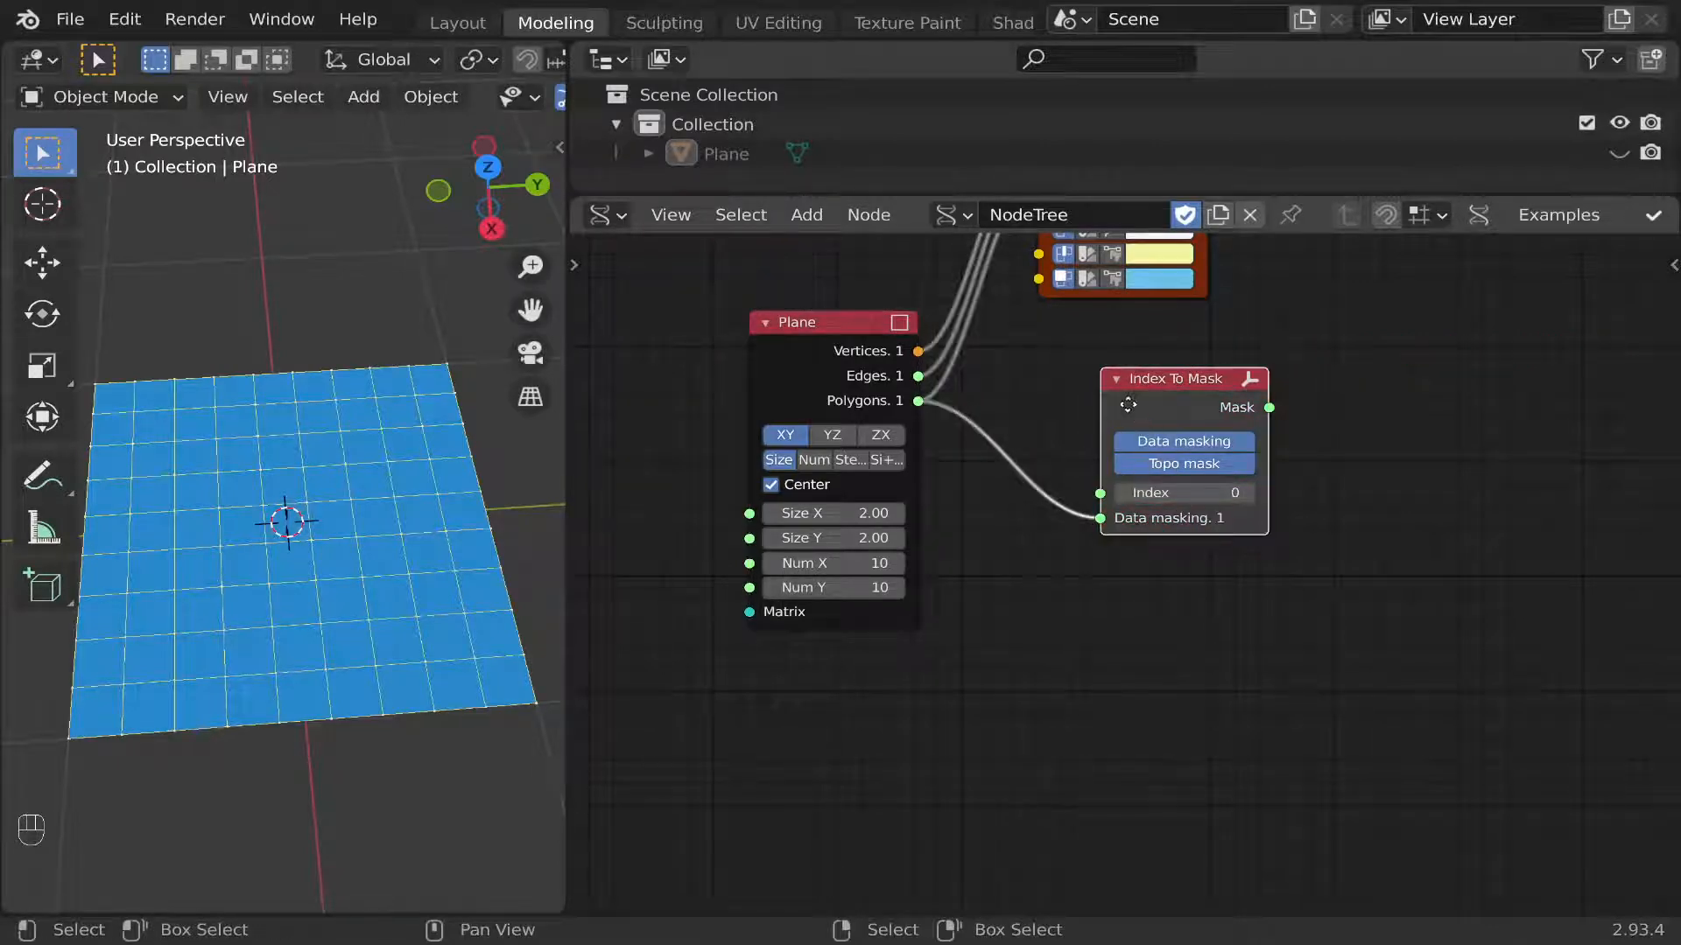
Attach a Temporal Stethoscope node to the Index To Mask node's Mask output and place it directly below that node.
{"action": "middle_click_drag", "start_coordinate": [1127, 402], "coordinate": [1109, 453]}
{"action": "left_click_drag", "start_coordinate": [1097, 257], "coordinate": [1137, 255]}
{"action": "left_click", "coordinate": [1139, 438]}
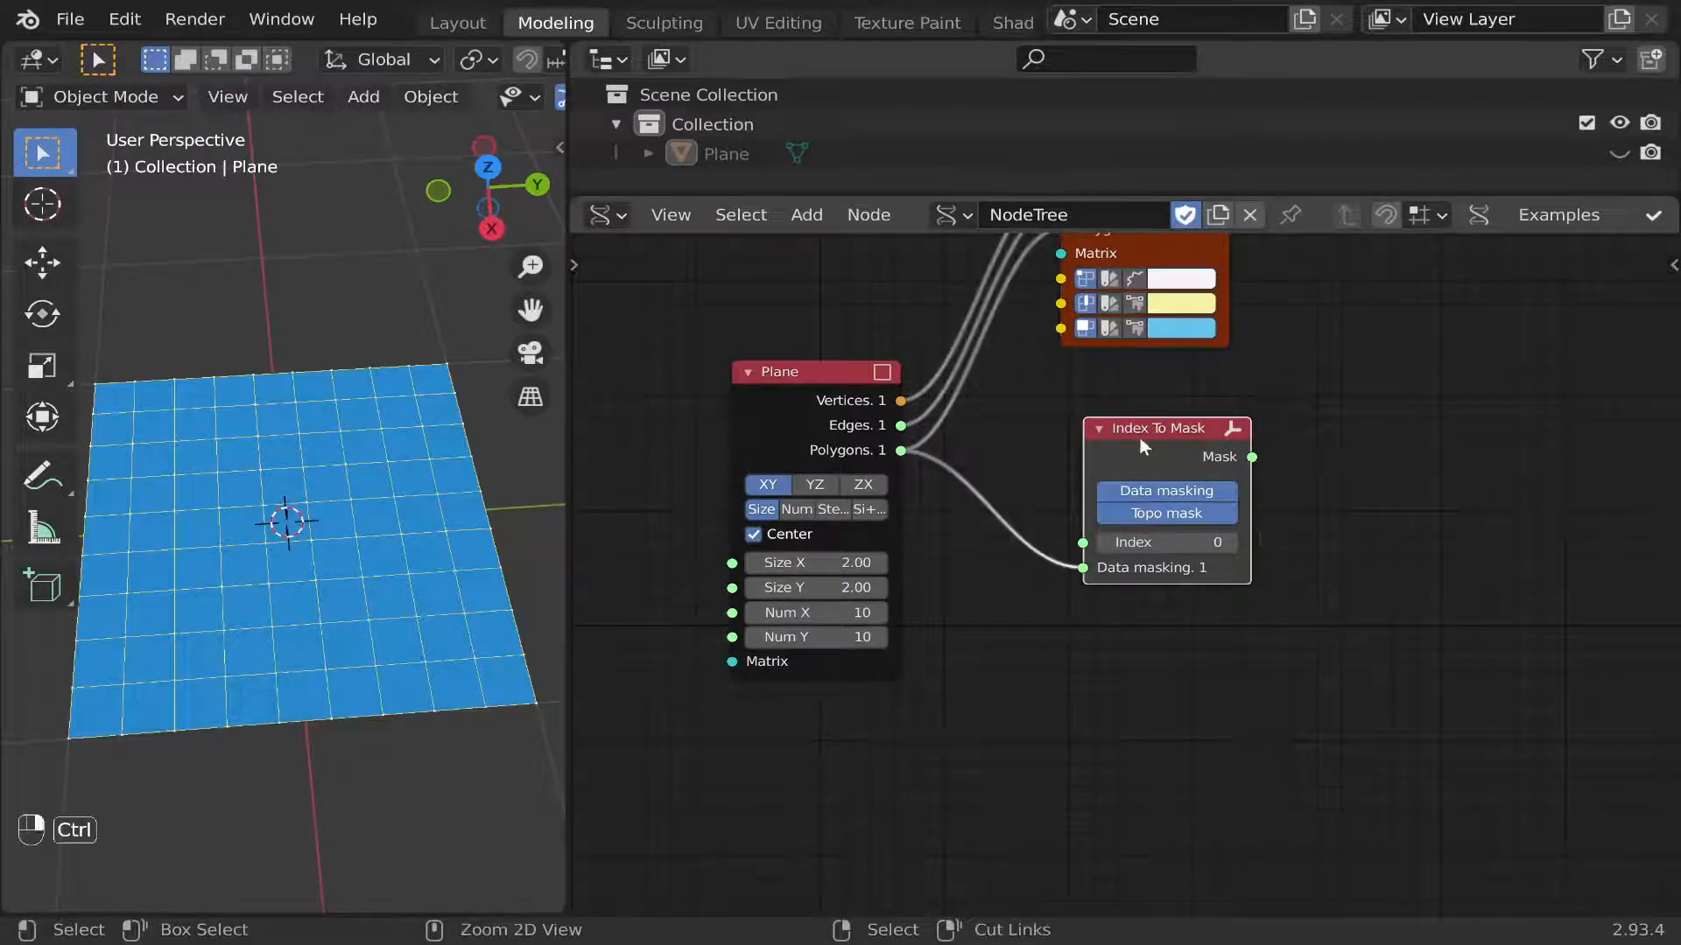
{"action": "right_click", "coordinate": [1140, 437], "text": "ctrl"}
{"action": "left_click_drag", "start_coordinate": [1347, 650], "coordinate": [1171, 609]}
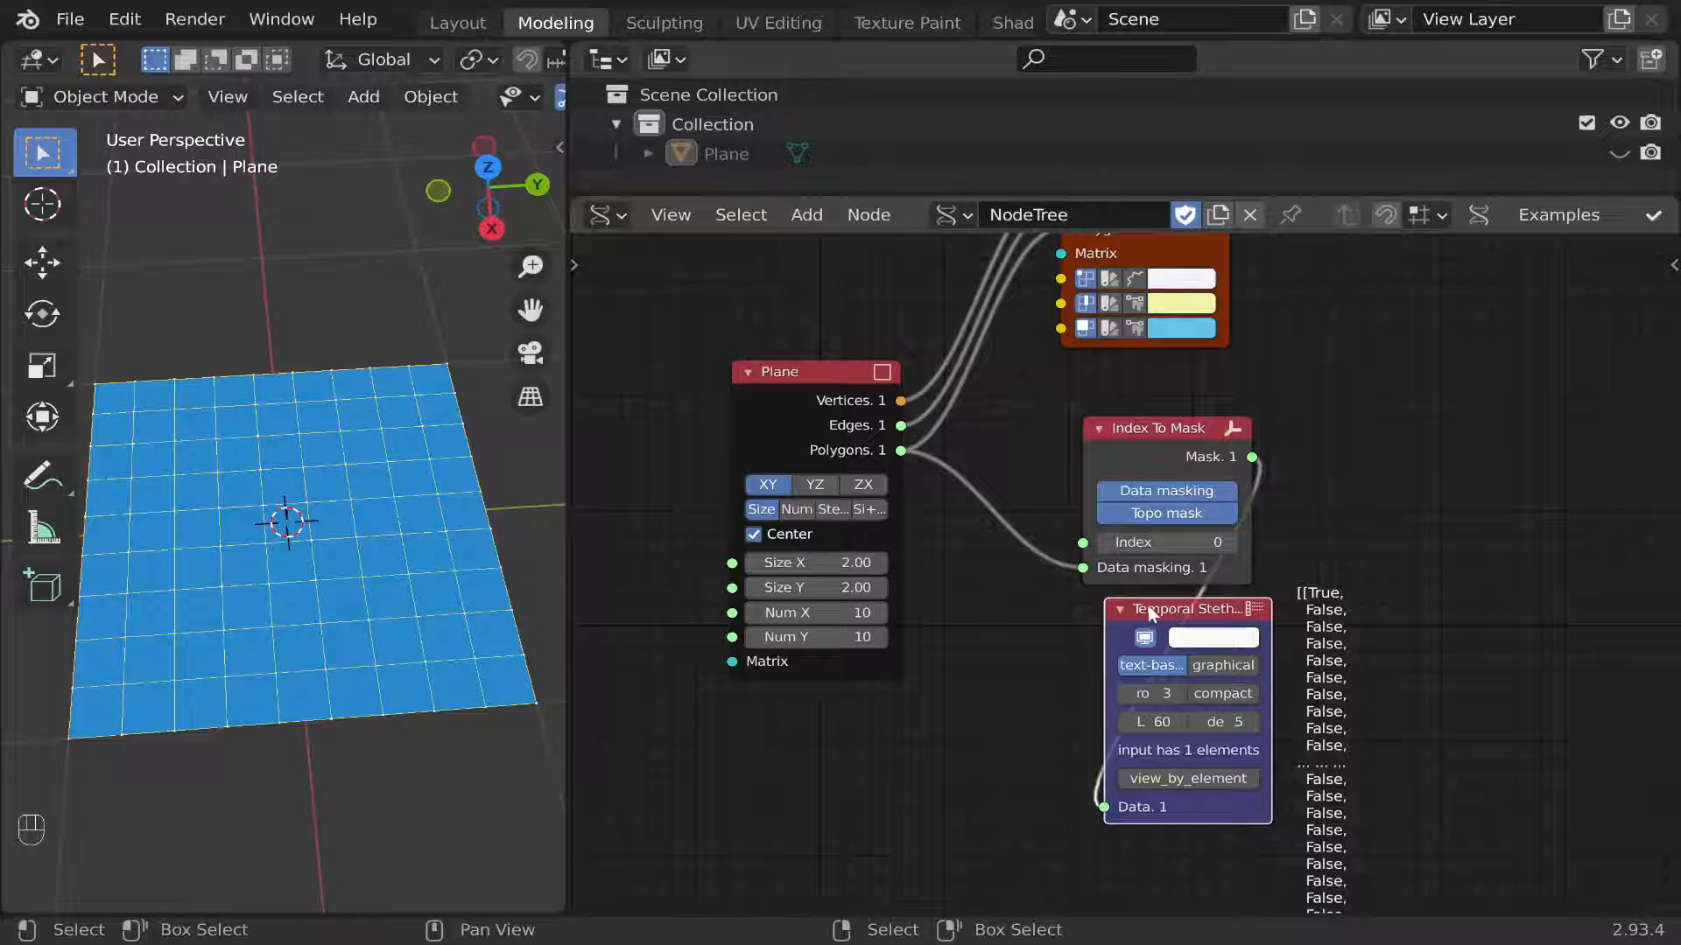
Move the Plane node away from Index To Mask and add a Random Num Gen node between them.
{"action": "left_click_drag", "start_coordinate": [1083, 543], "coordinate": [1024, 561]}
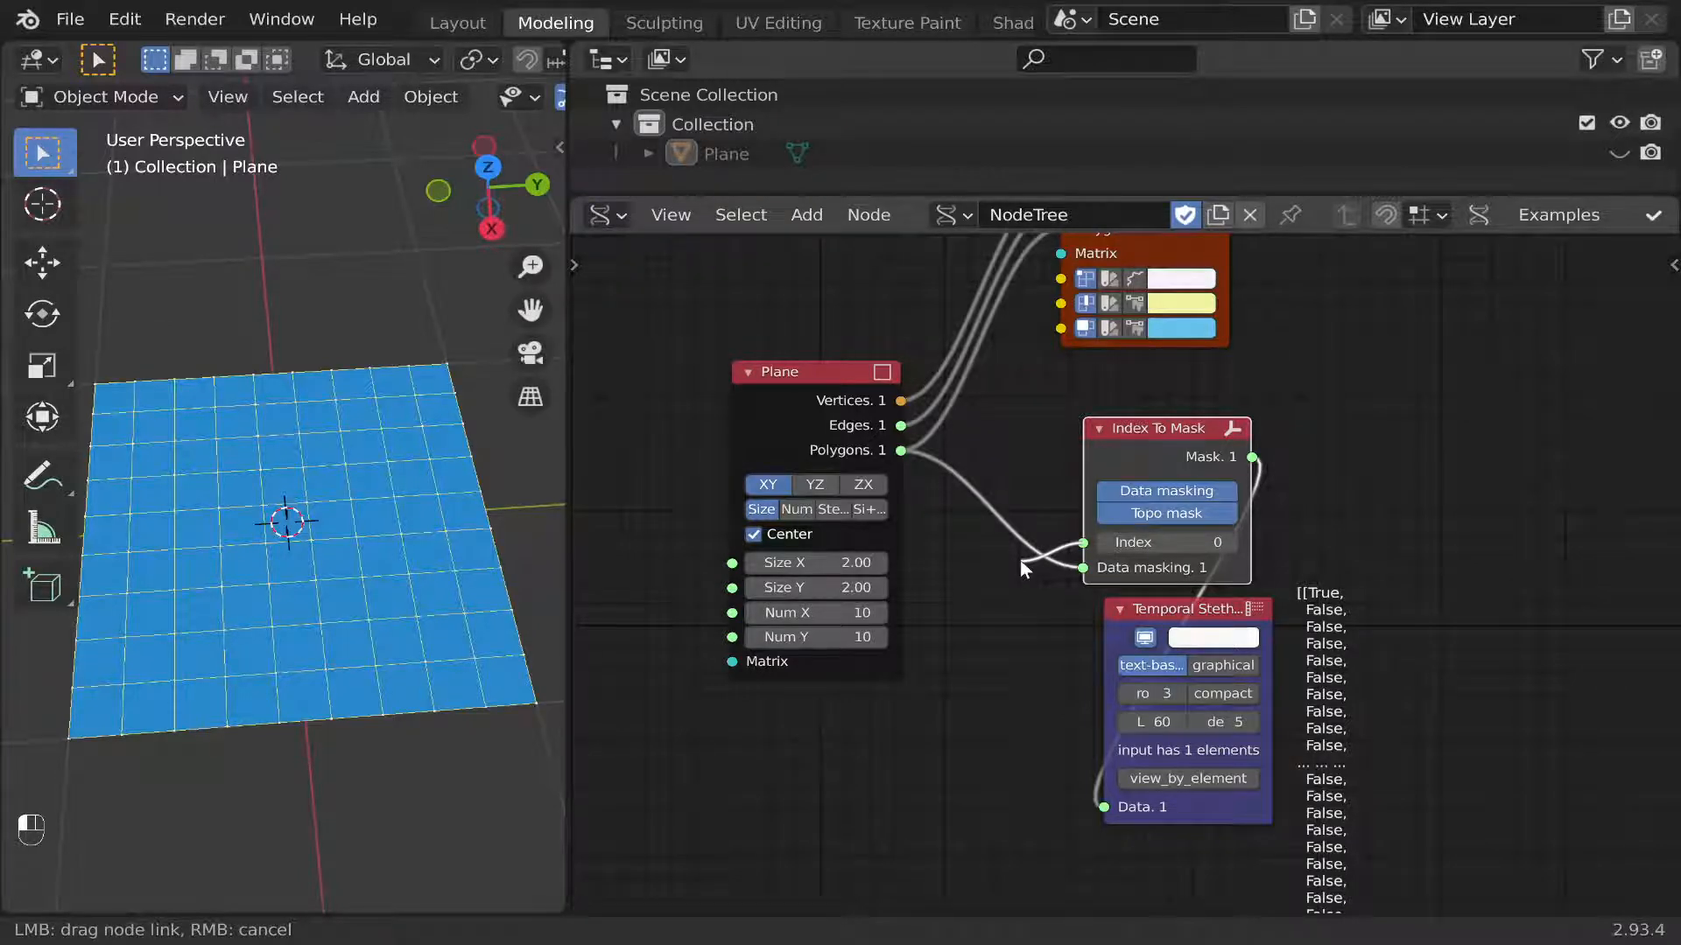
{"action": "left_click_drag", "start_coordinate": [1021, 560], "coordinate": [1020, 561]}
{"action": "left_click_drag", "start_coordinate": [858, 405], "coordinate": [738, 405]}
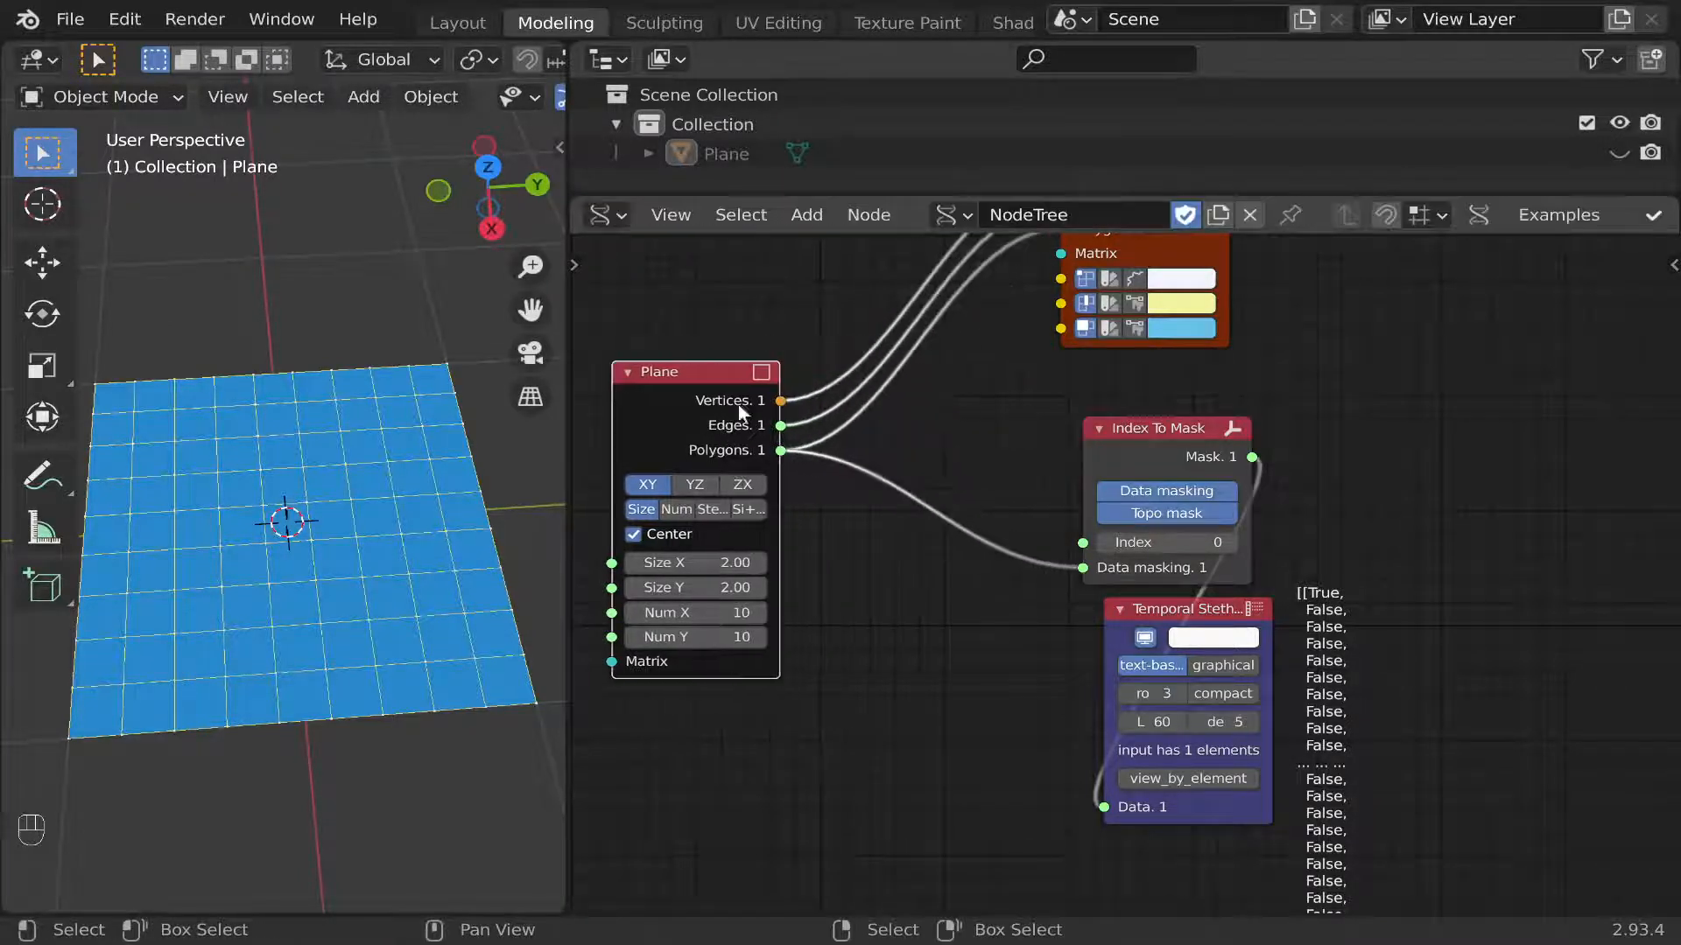
{"action": "left_click", "coordinate": [806, 215]}
{"action": "mouse_move", "coordinate": [886, 570]}
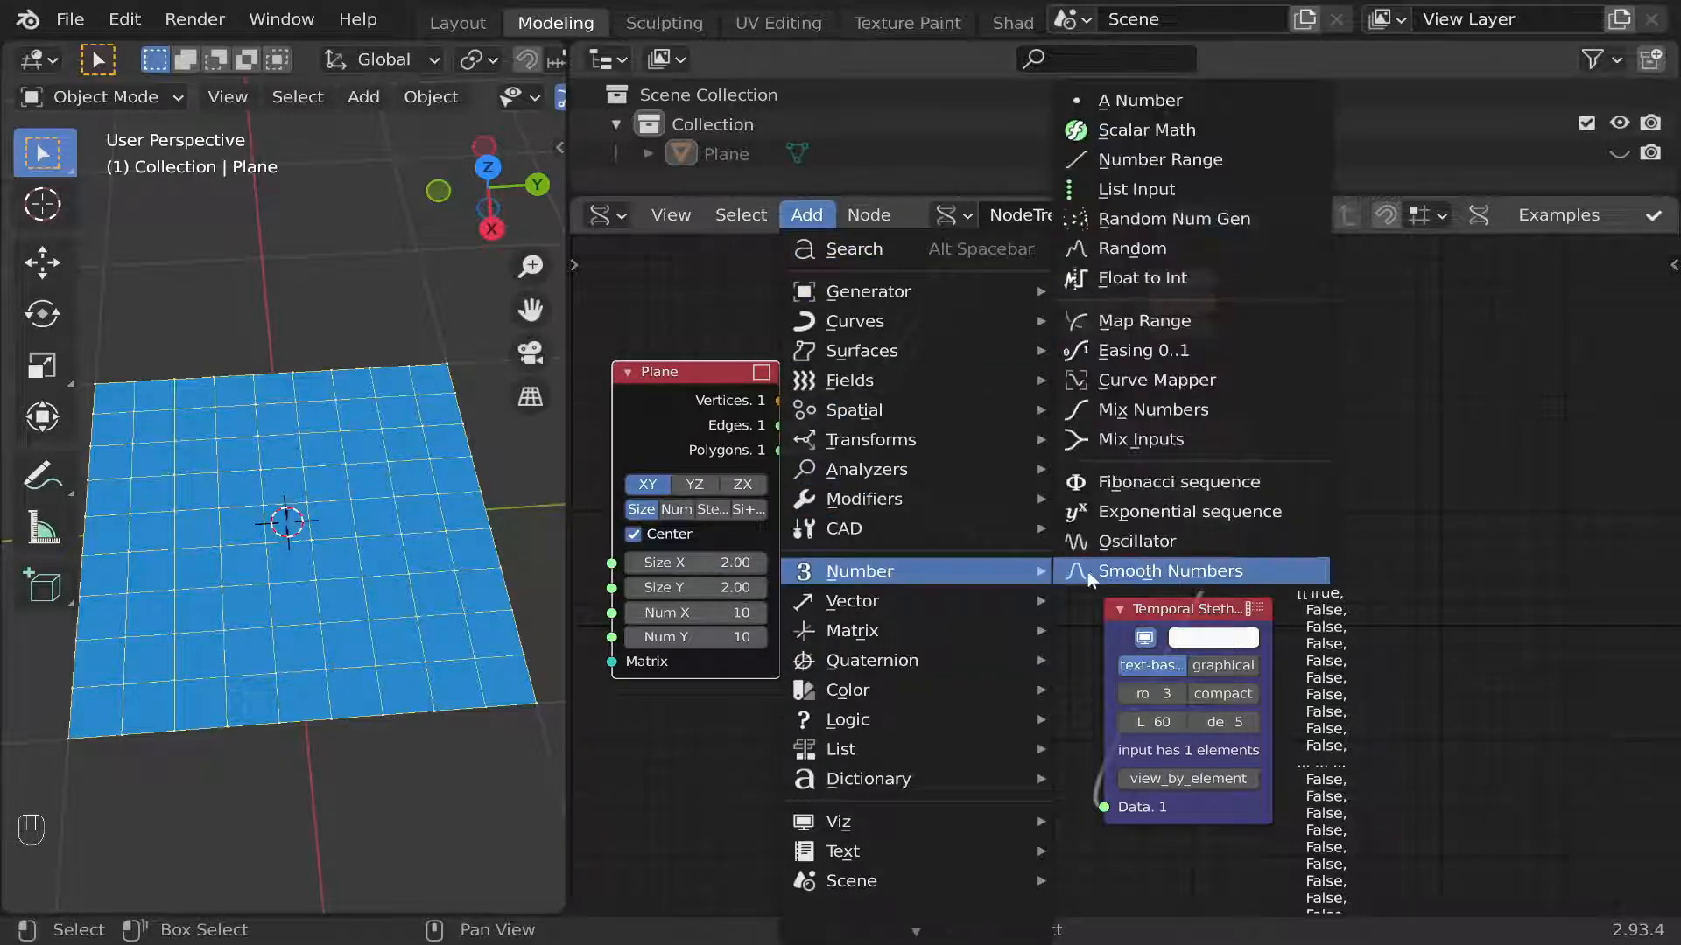
{"action": "left_click", "coordinate": [1168, 225]}
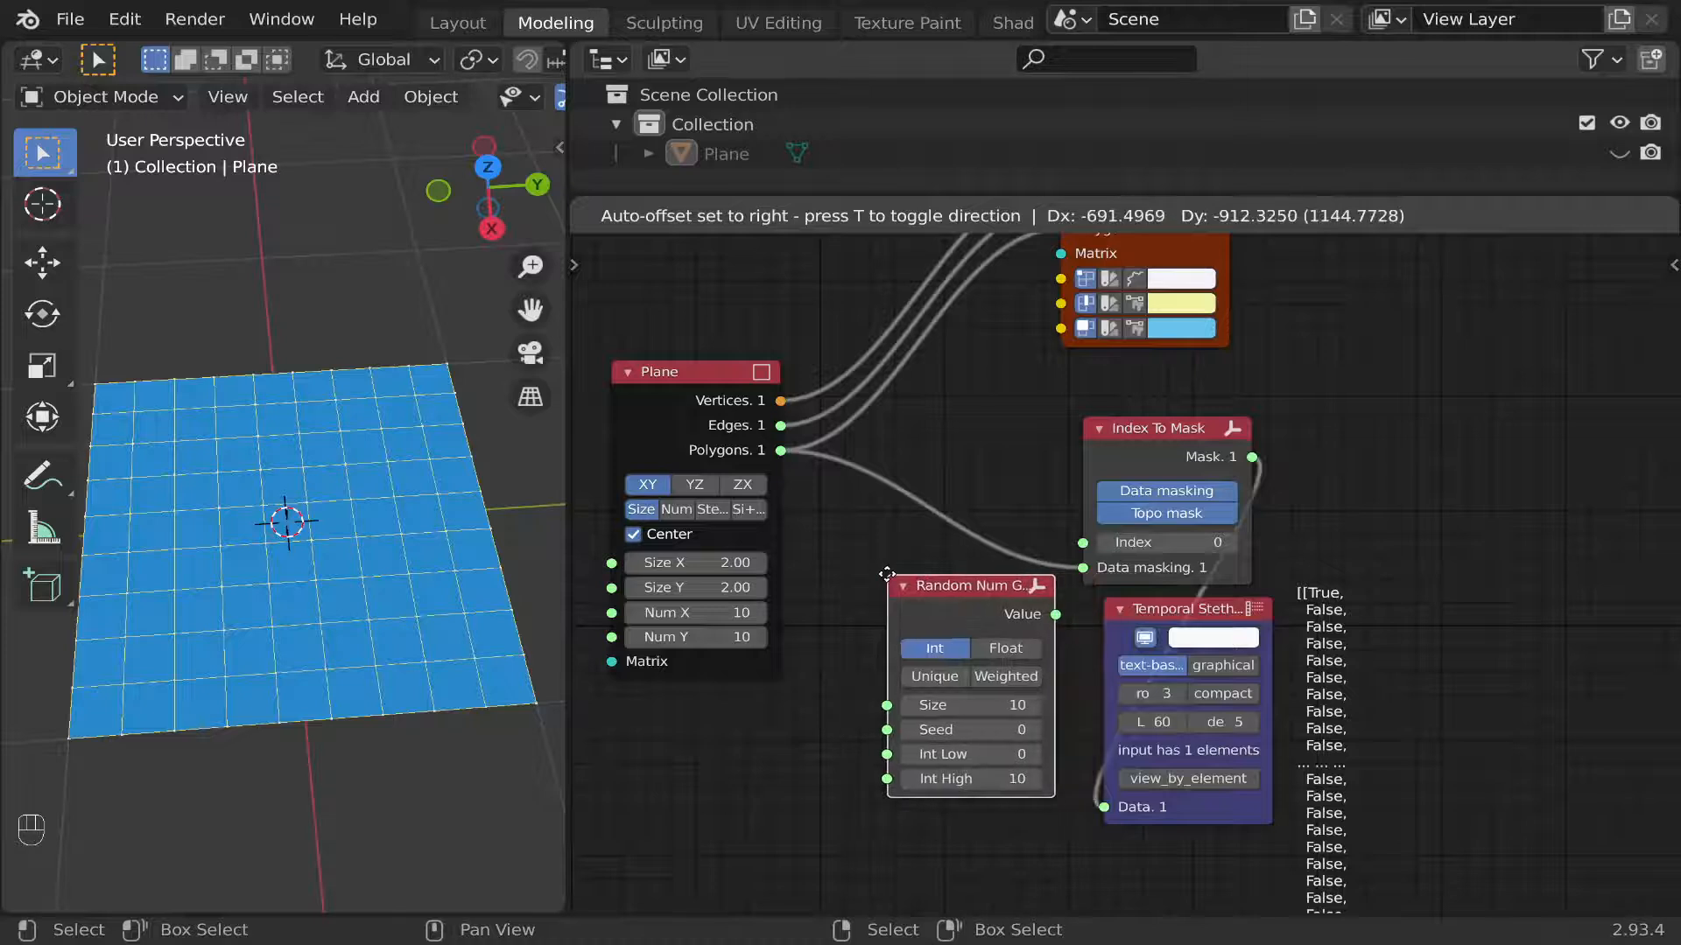
{"action": "left_click", "coordinate": [886, 573]}
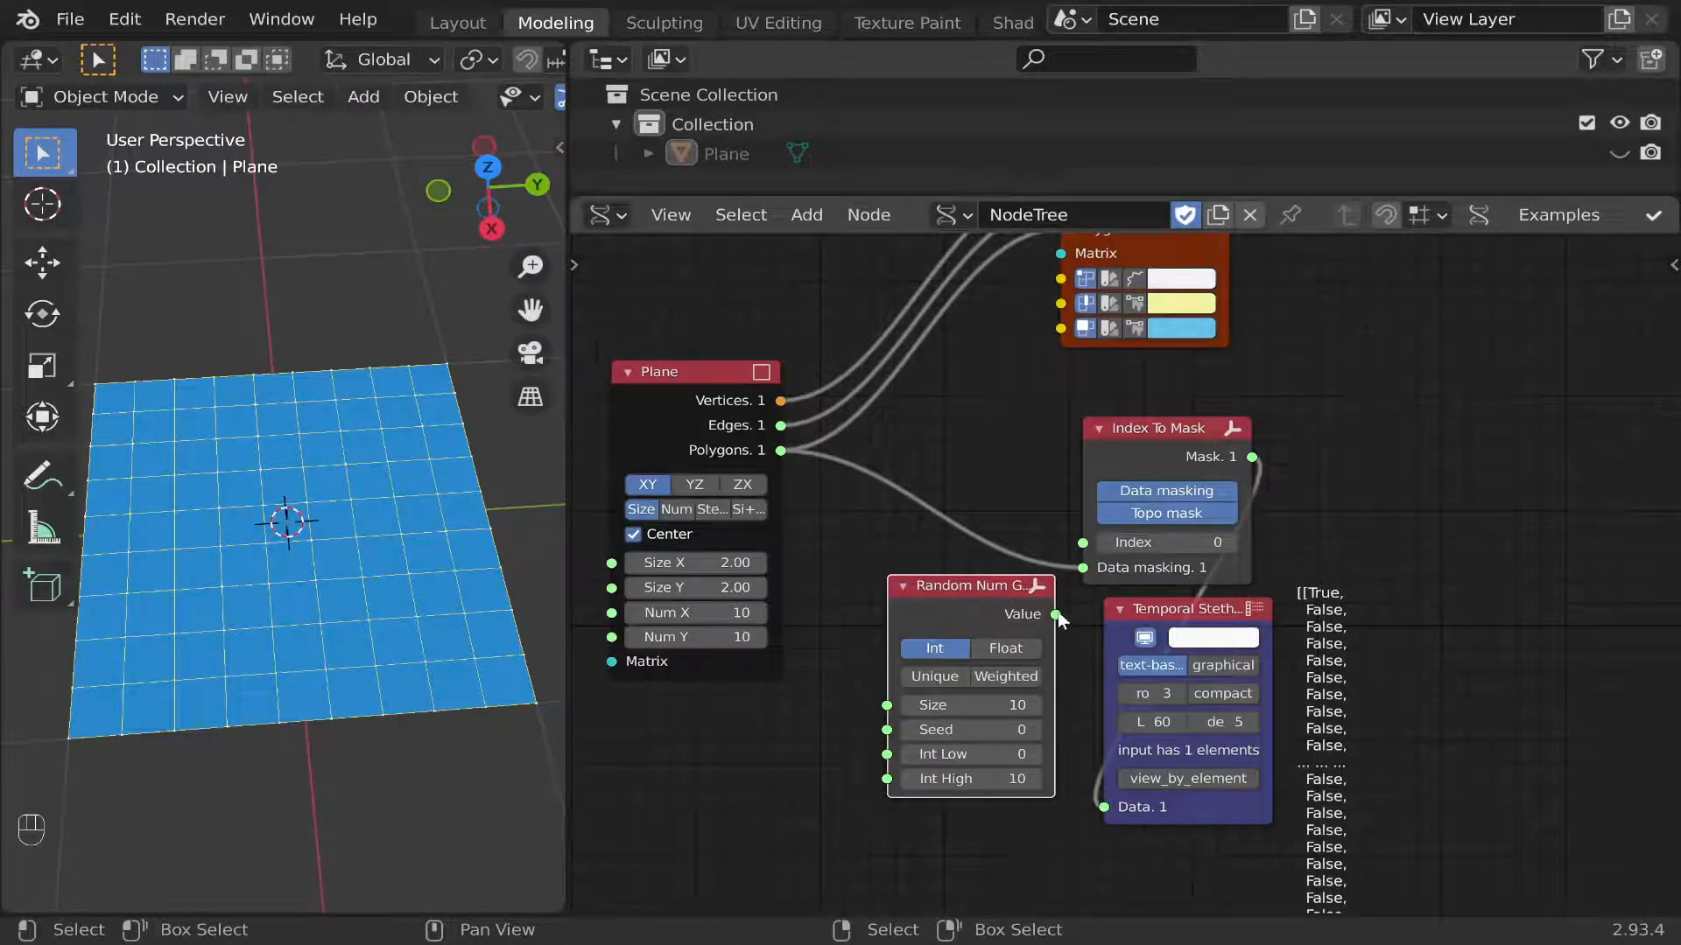
Link the Random Num Gen's Value to the Temporal Stethoscope and to Index To Mask's Index input, spacing out the three nodes.
{"action": "left_click_drag", "start_coordinate": [1055, 613], "coordinate": [1124, 768]}
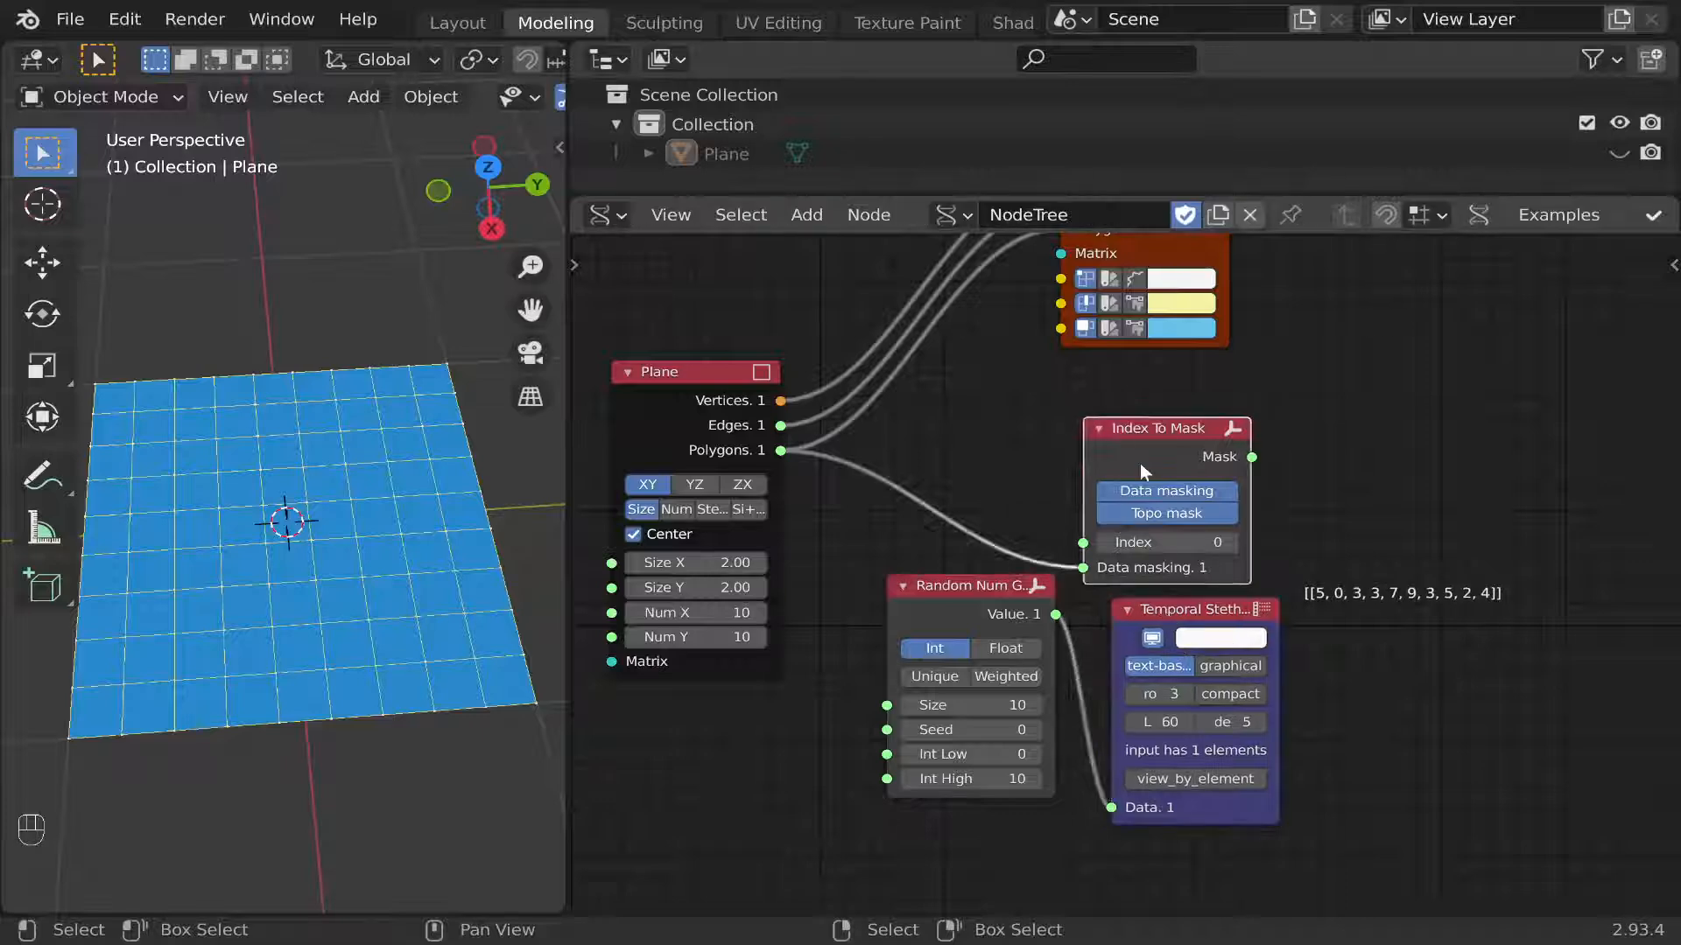
{"action": "left_click_drag", "start_coordinate": [1140, 464], "coordinate": [1266, 438]}
{"action": "left_click_drag", "start_coordinate": [1056, 613], "coordinate": [1206, 519]}
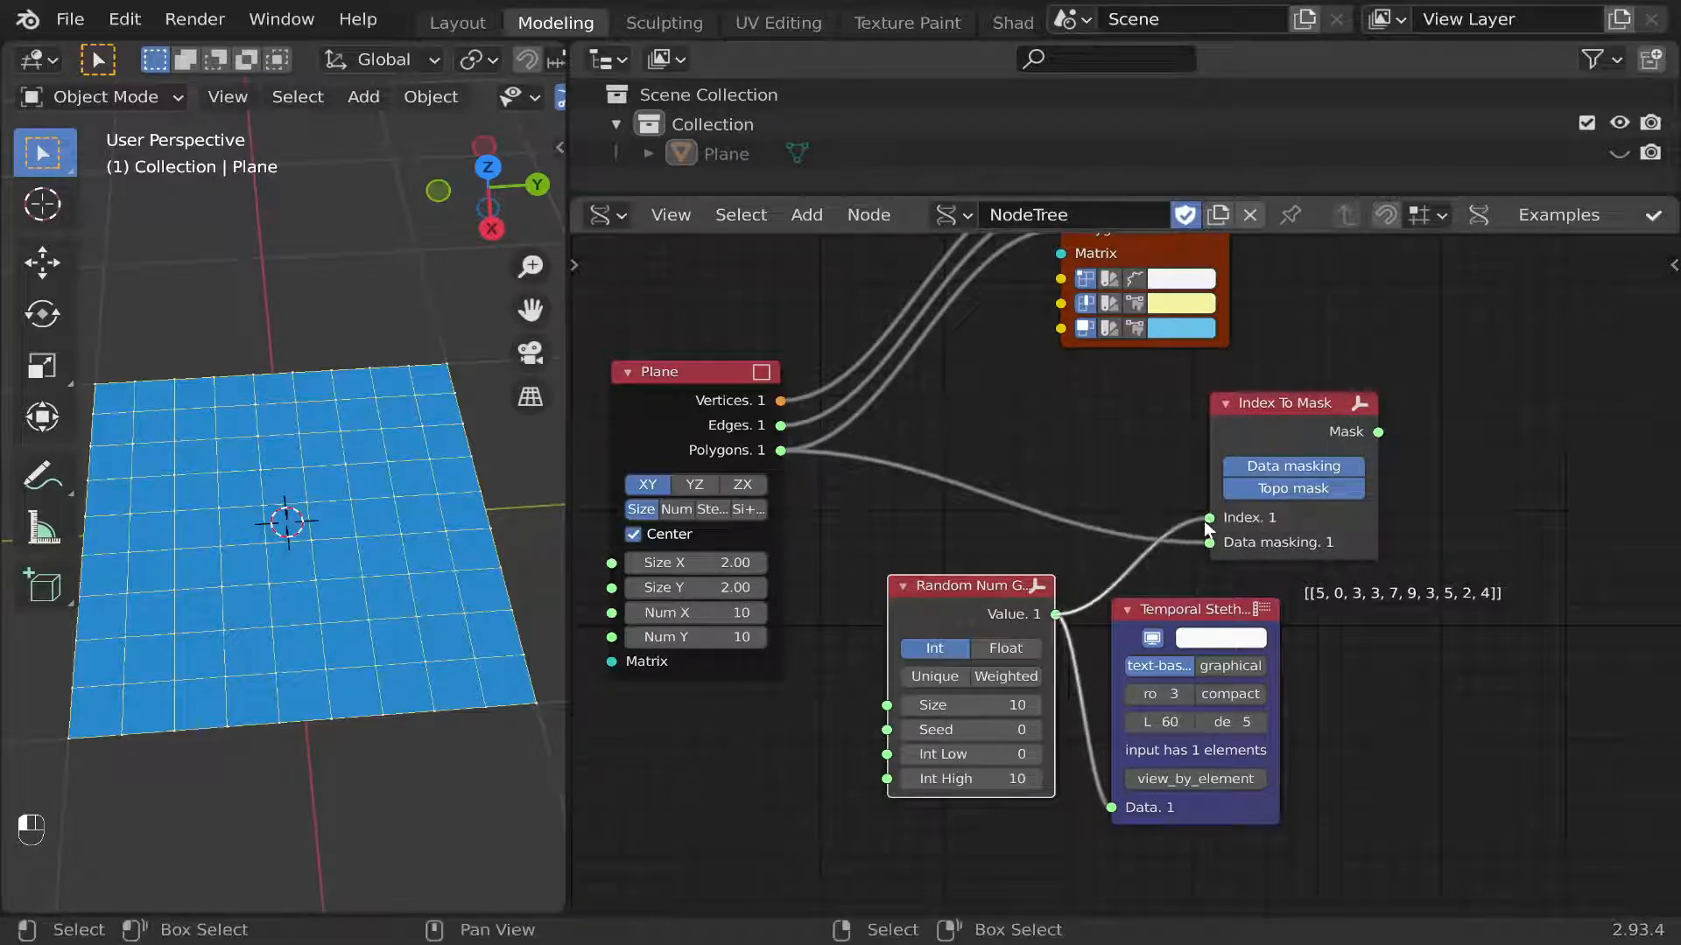
{"action": "left_click_drag", "start_coordinate": [1183, 625], "coordinate": [1264, 608]}
{"action": "left_click_drag", "start_coordinate": [1007, 593], "coordinate": [1115, 571]}
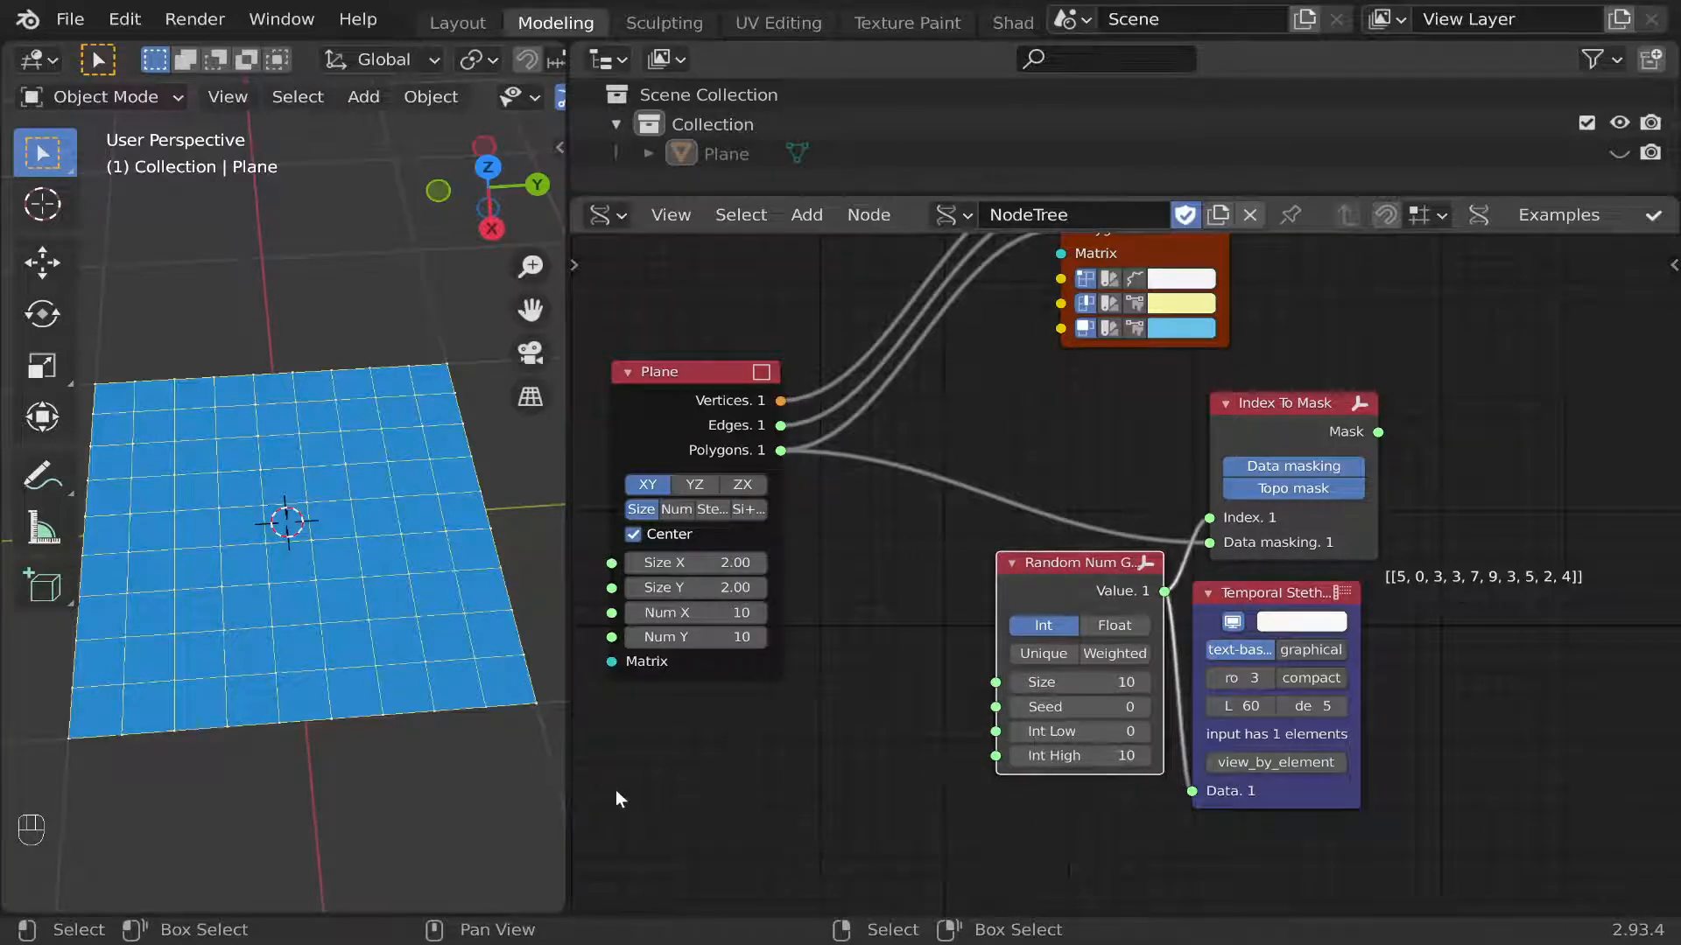
Enable Unique on the Random Num Gen node and set its Seed to 29.
{"action": "left_click", "coordinate": [1041, 654]}
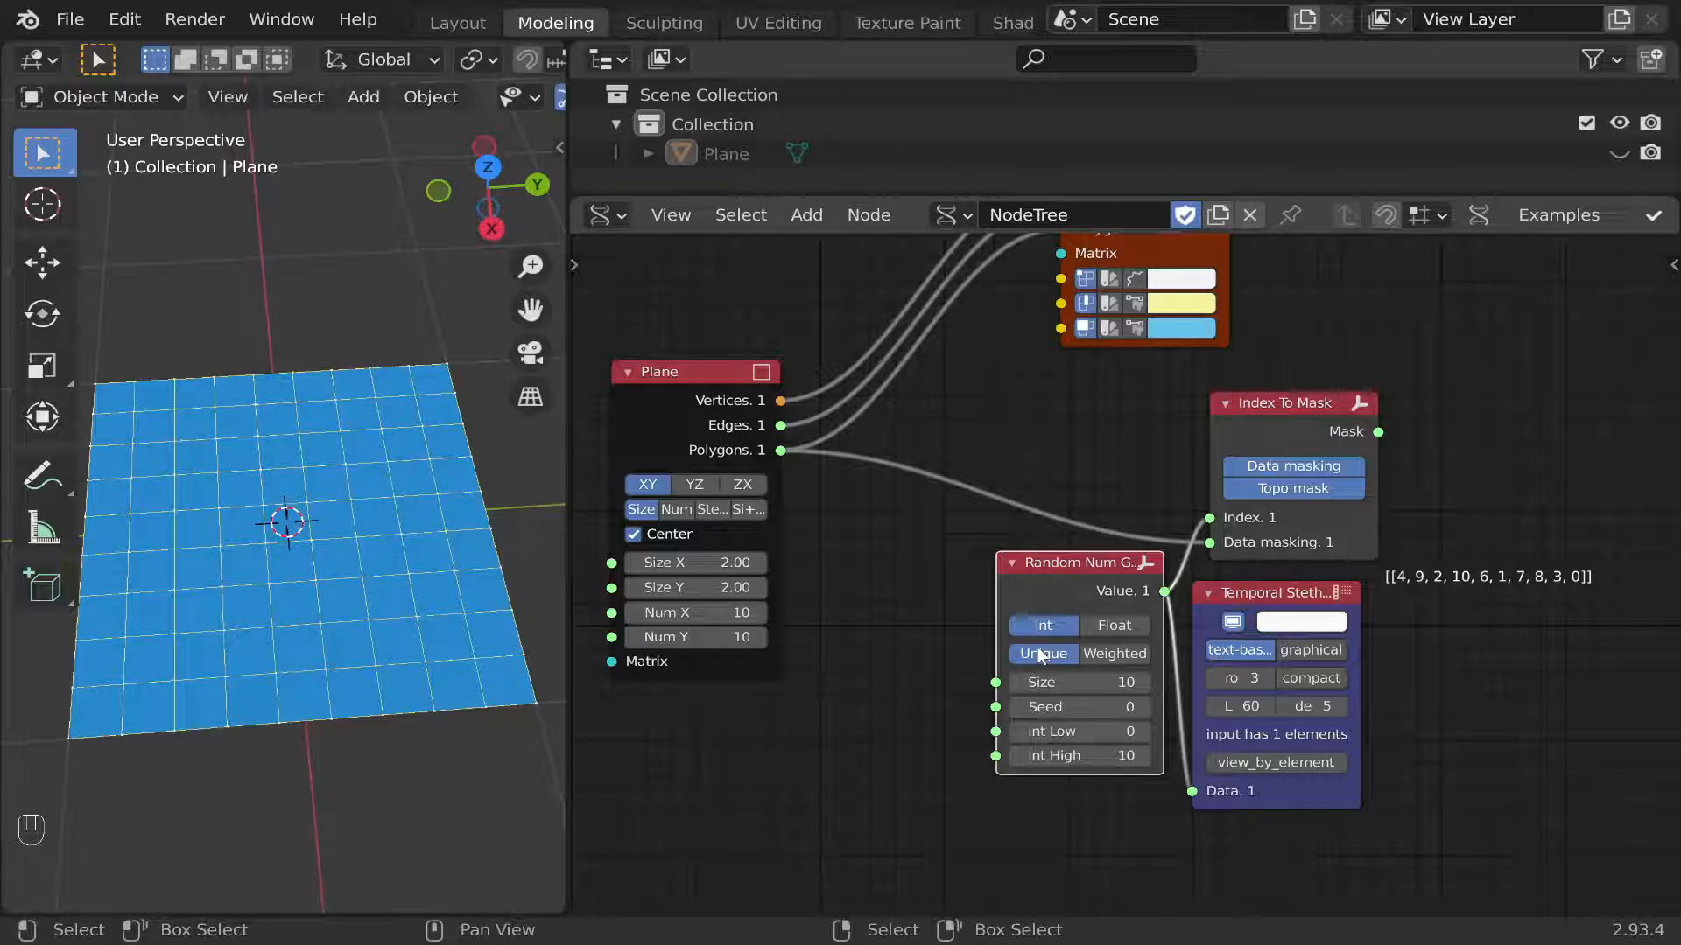
{"action": "scroll", "coordinate": [1251, 644], "scroll_direction": "up", "scroll_amount": 3}
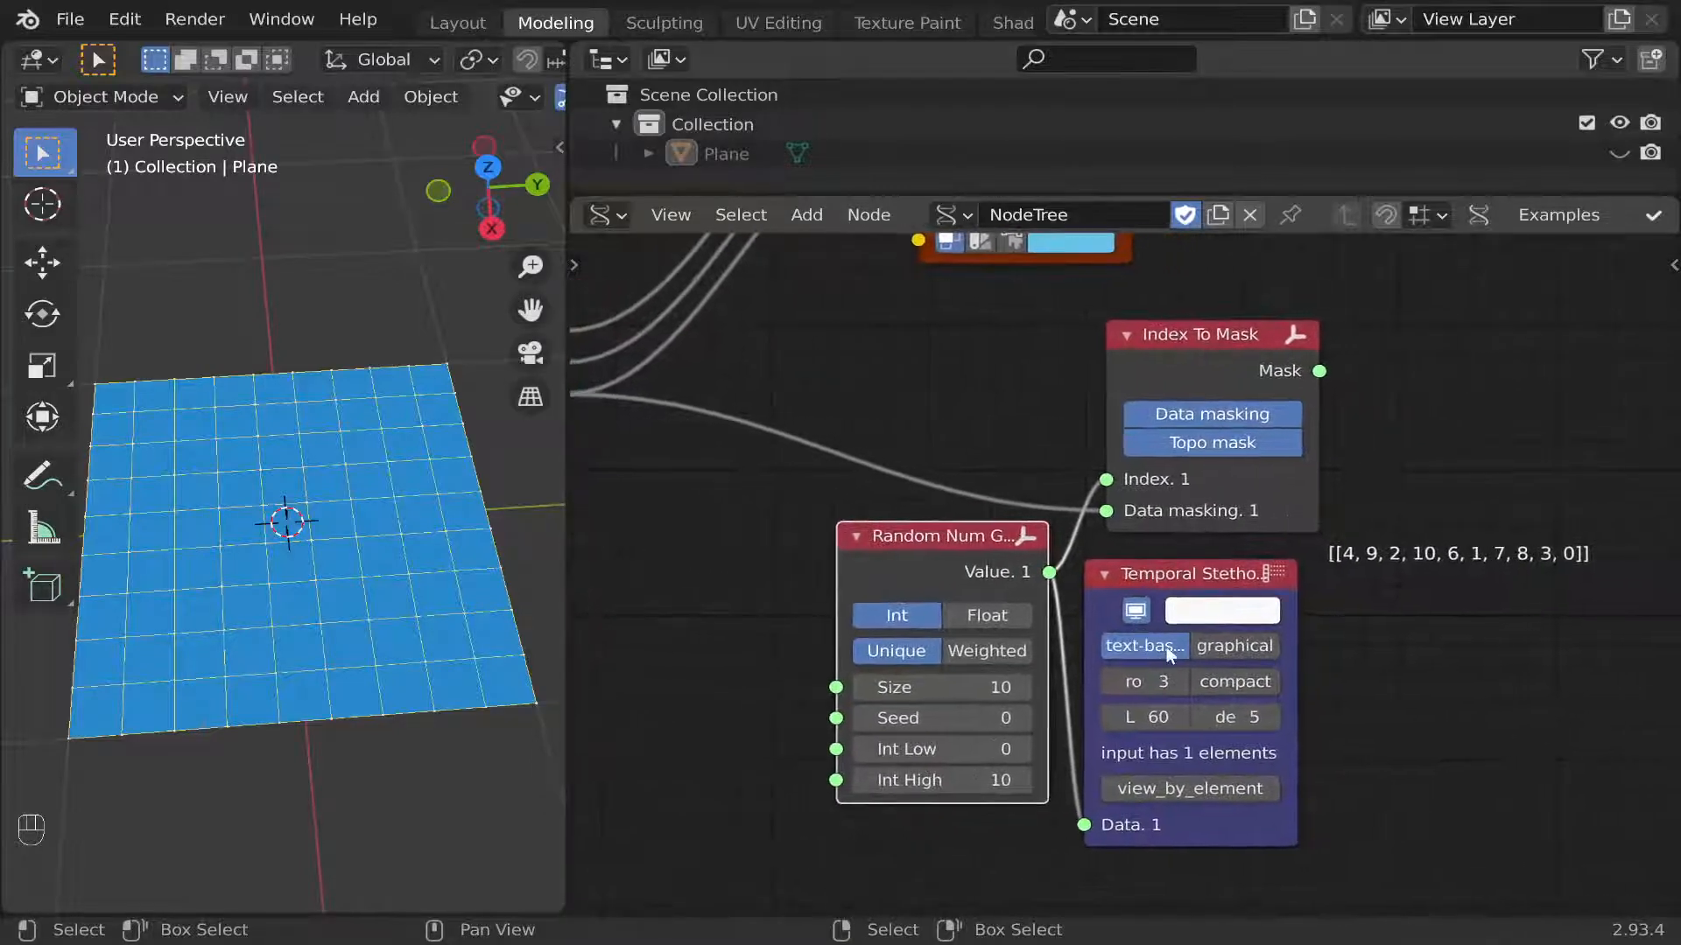
{"action": "left_click", "coordinate": [998, 718]}
{"action": "type", "text": "28"}
{"action": "key", "text": "Return"}
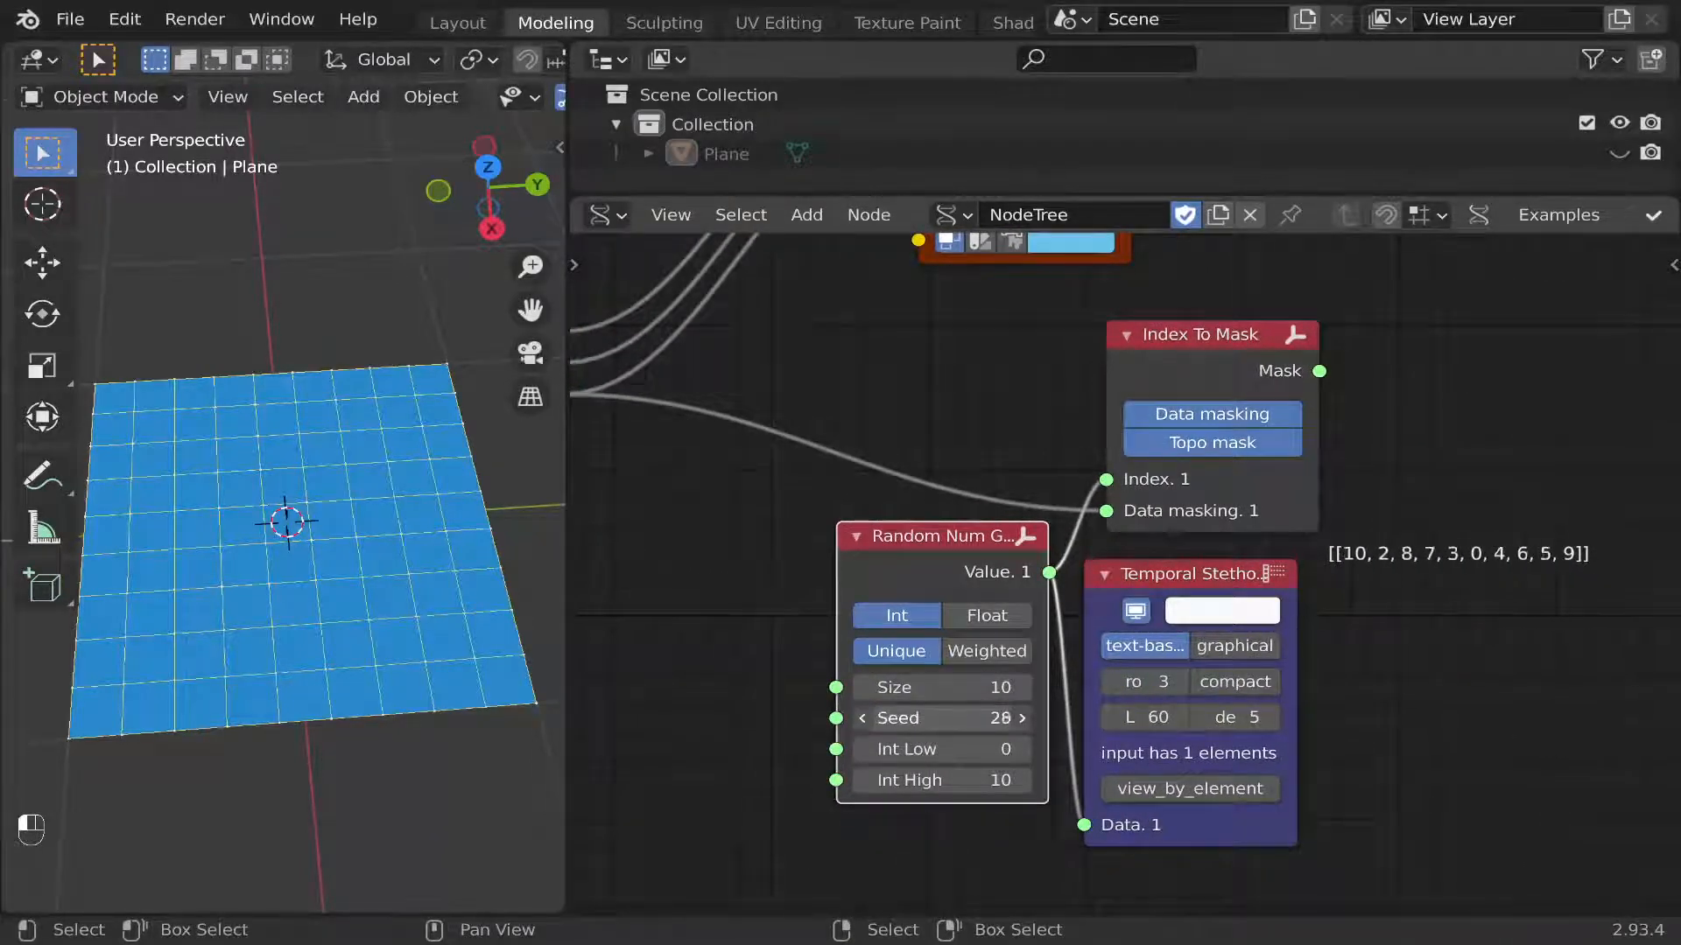
{"action": "left_click_drag", "start_coordinate": [943, 711], "coordinate": [950, 710]}
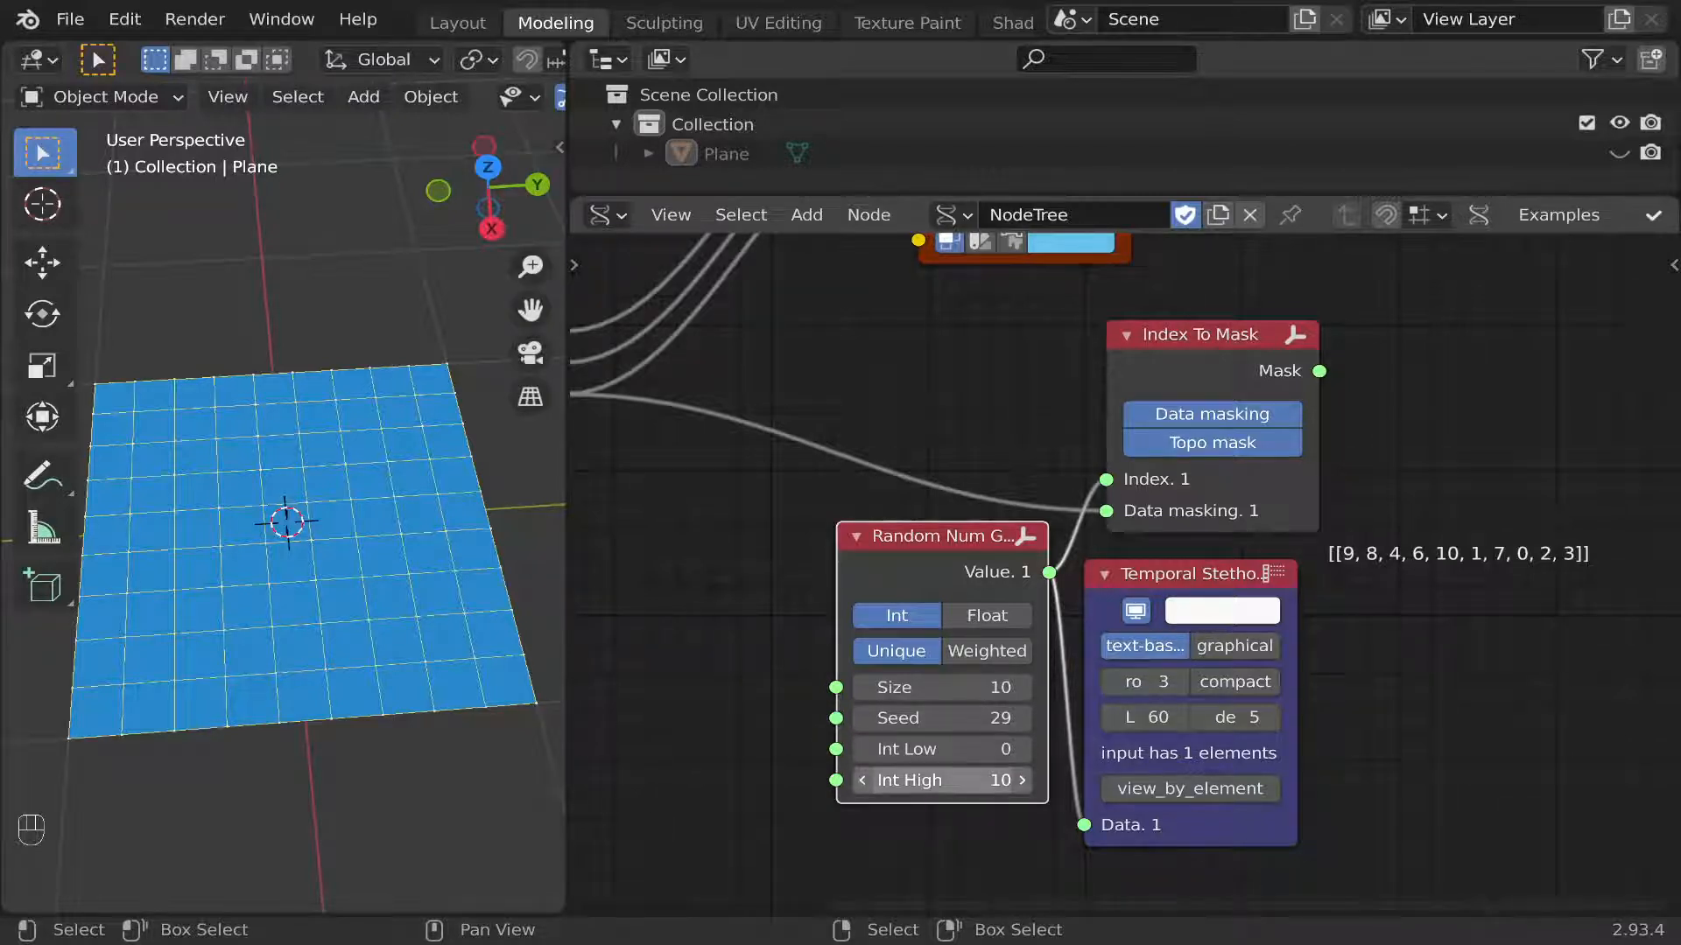
{"action": "mouse_move", "coordinate": [943, 781]}
{"action": "left_mouse_down"}
{"action": "mouse_move", "coordinate": [919, 780]}
{"action": "mouse_move", "coordinate": [948, 781]}
{"action": "left_mouse_up"}
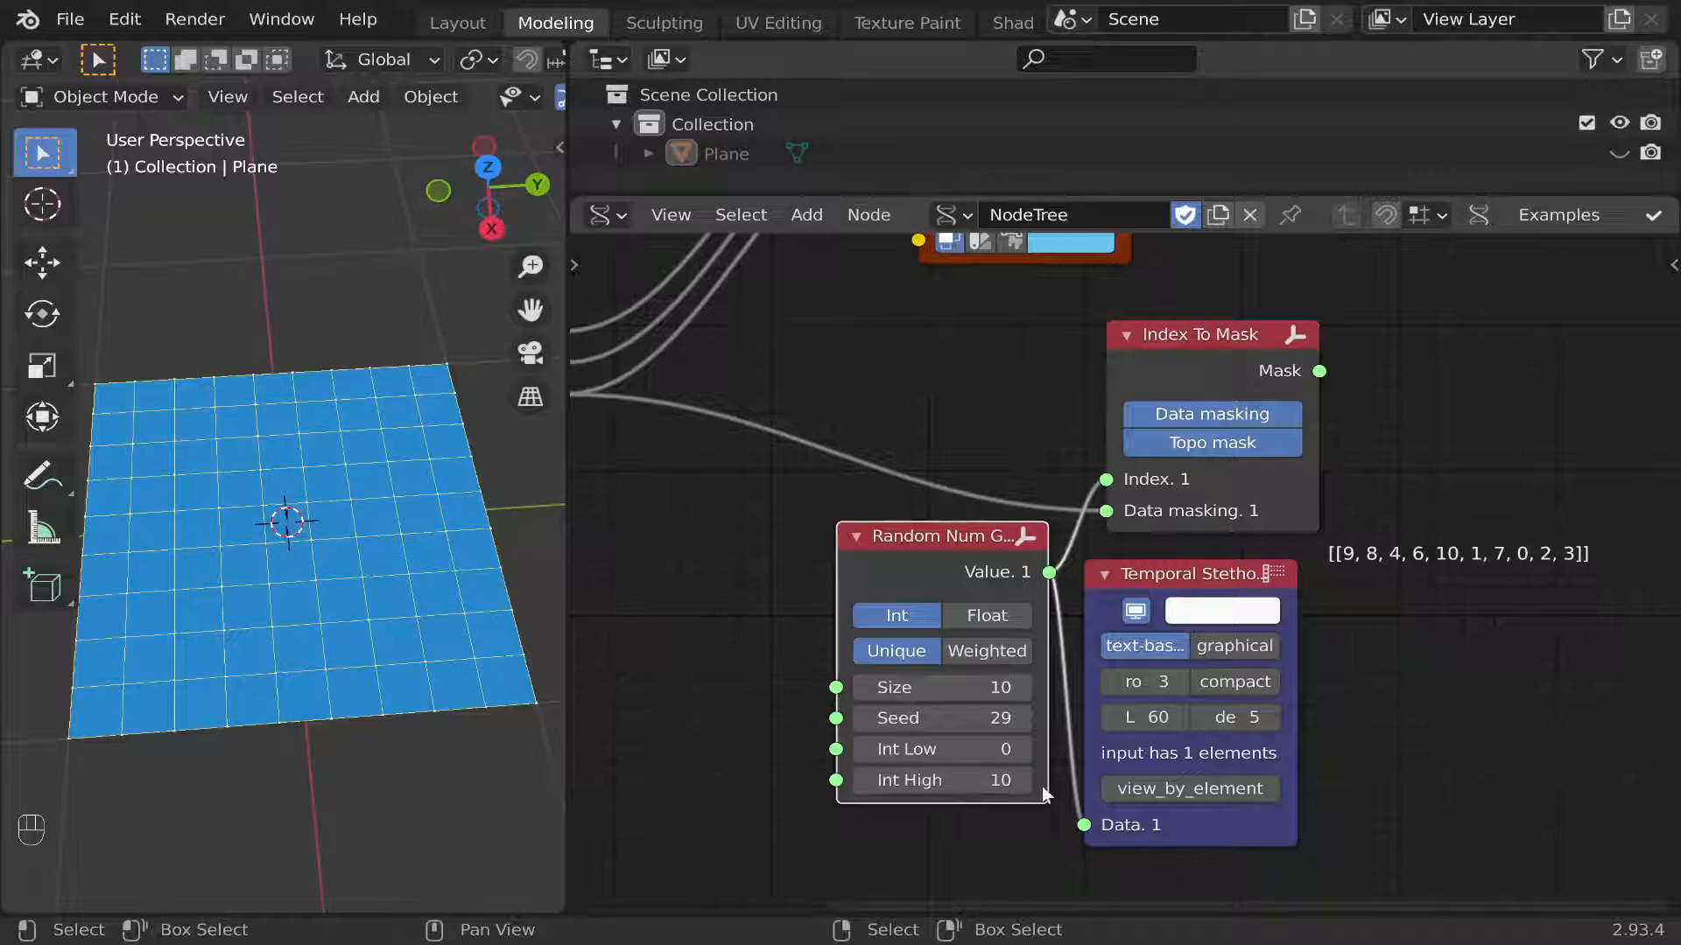
Add a List Length node beside the Plane node and link the Plane's Polygons to its Data input.
{"action": "scroll", "coordinate": [1068, 681], "scroll_direction": "down", "scroll_amount": 1}
{"action": "middle_click_drag", "start_coordinate": [1068, 682], "coordinate": [1199, 651]}
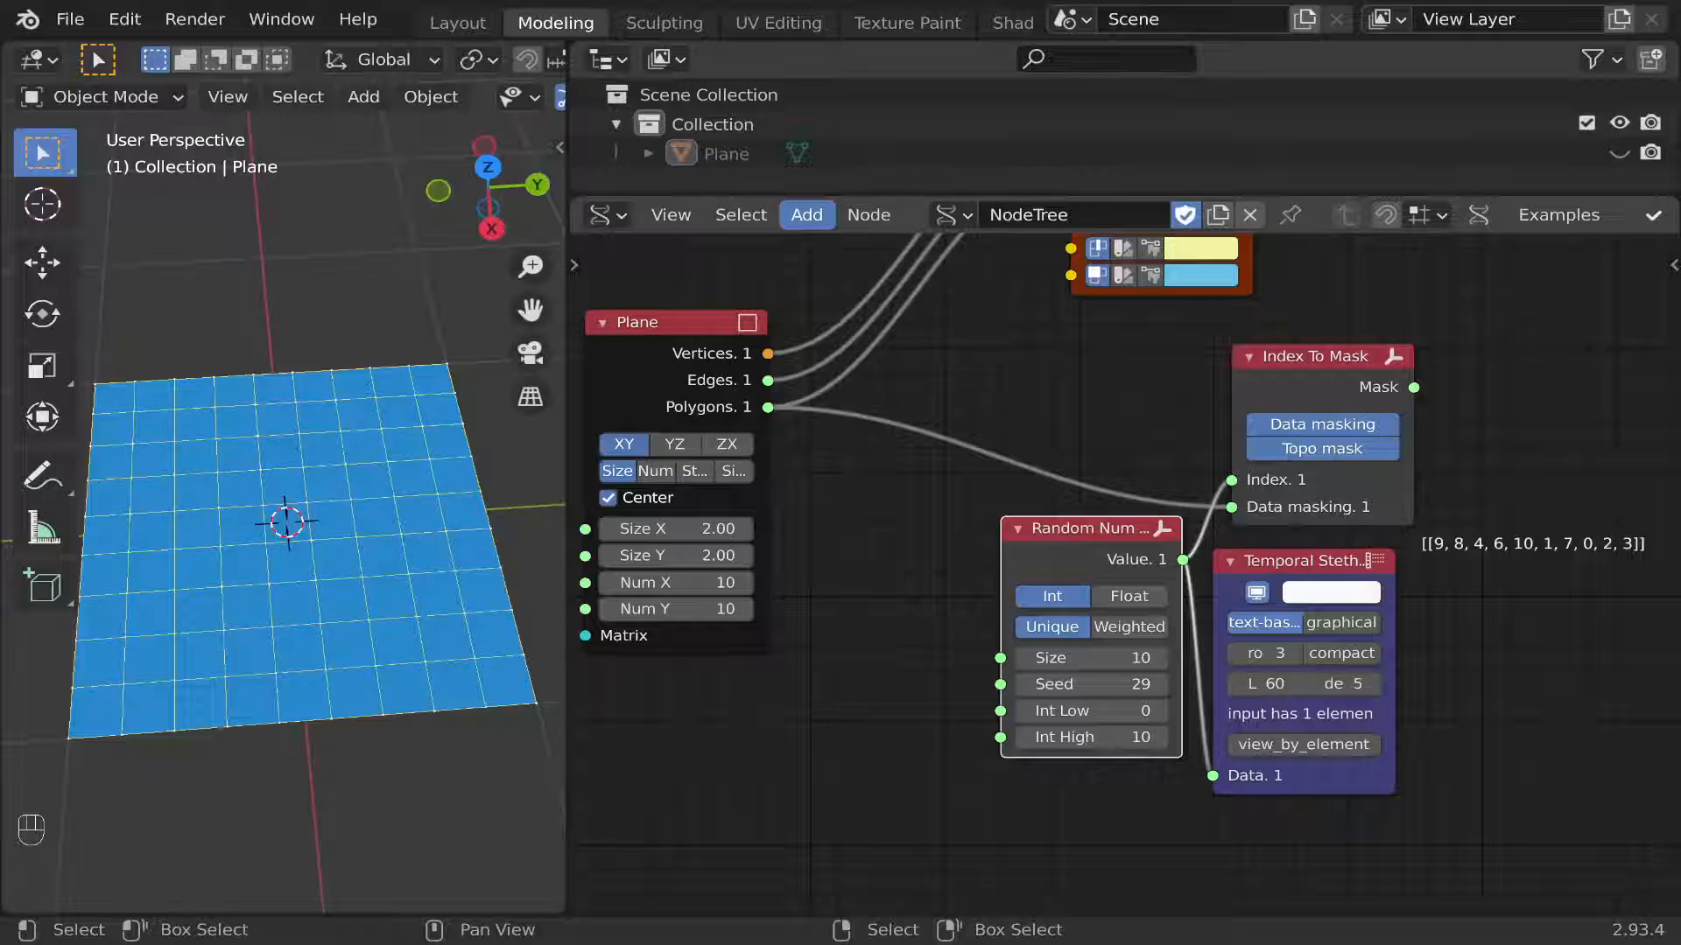
{"action": "left_click", "coordinate": [806, 214]}
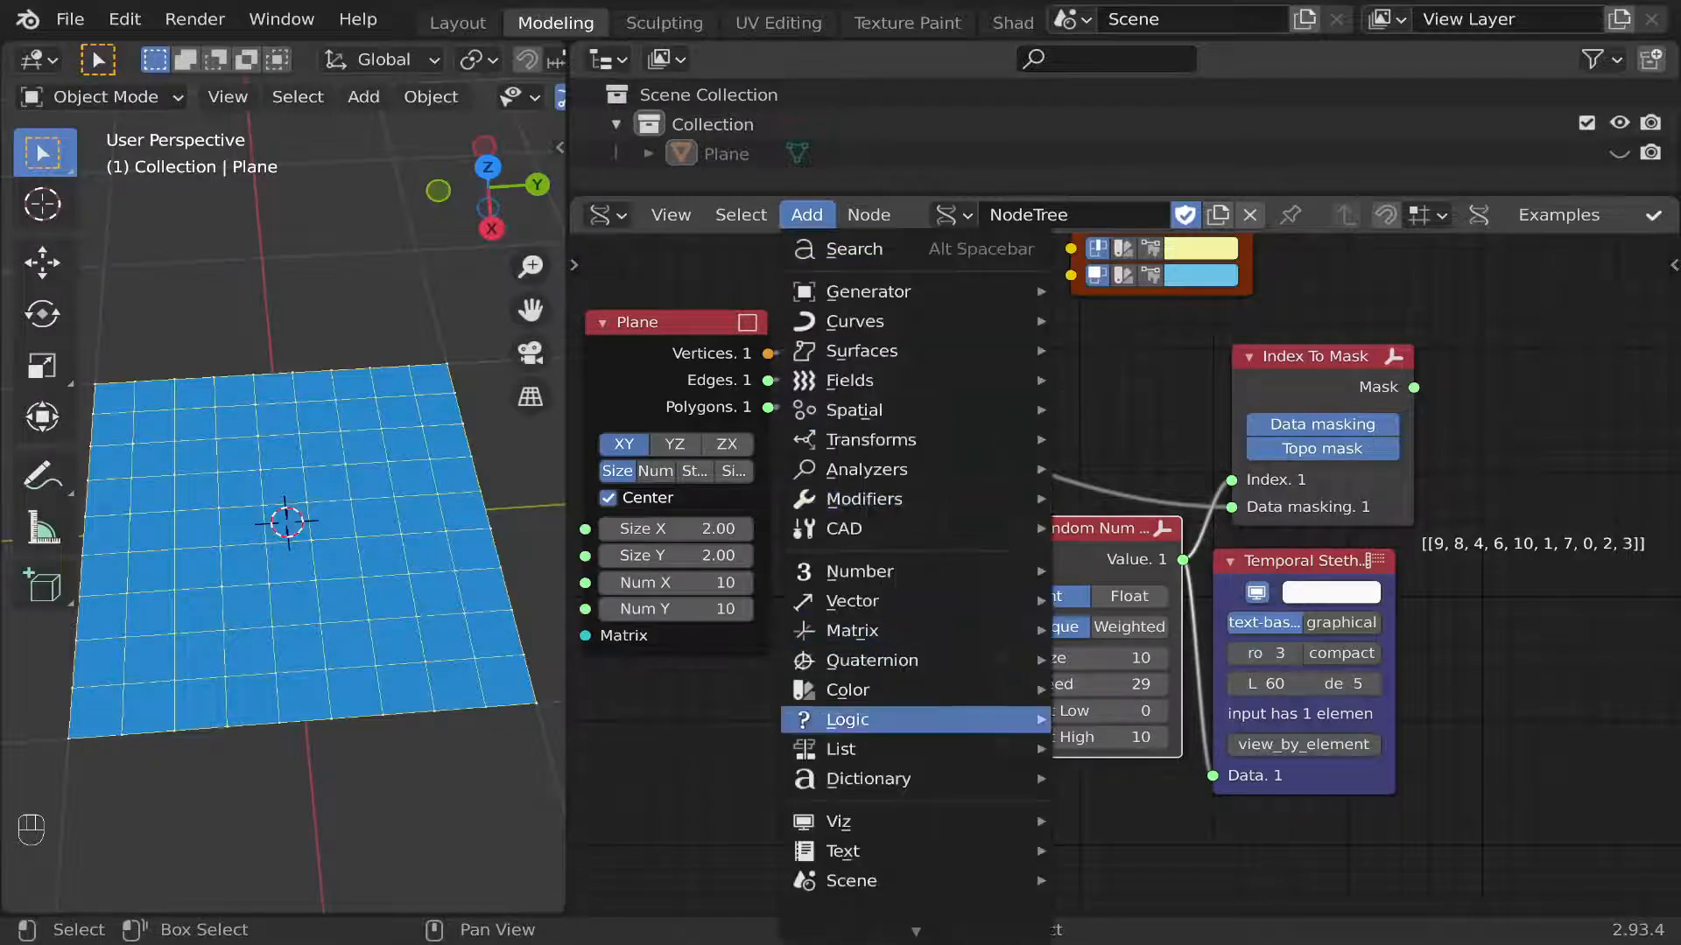
{"action": "mouse_move", "coordinate": [841, 749]}
{"action": "mouse_move", "coordinate": [1138, 304]}
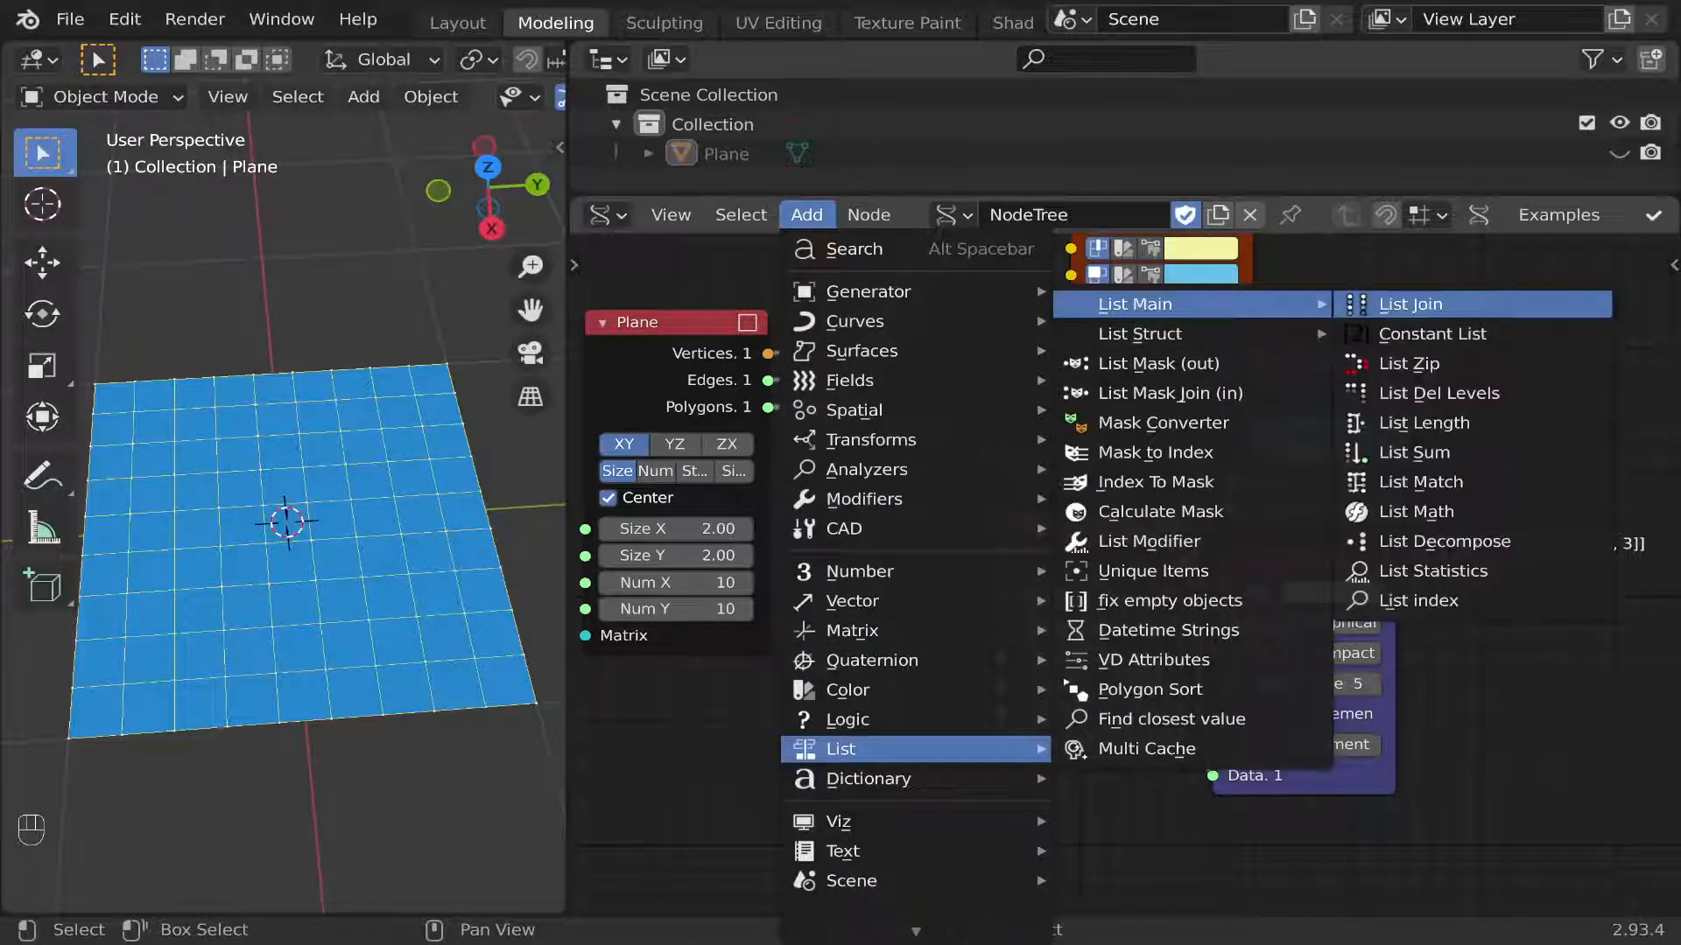
{"action": "left_click", "coordinate": [1424, 422]}
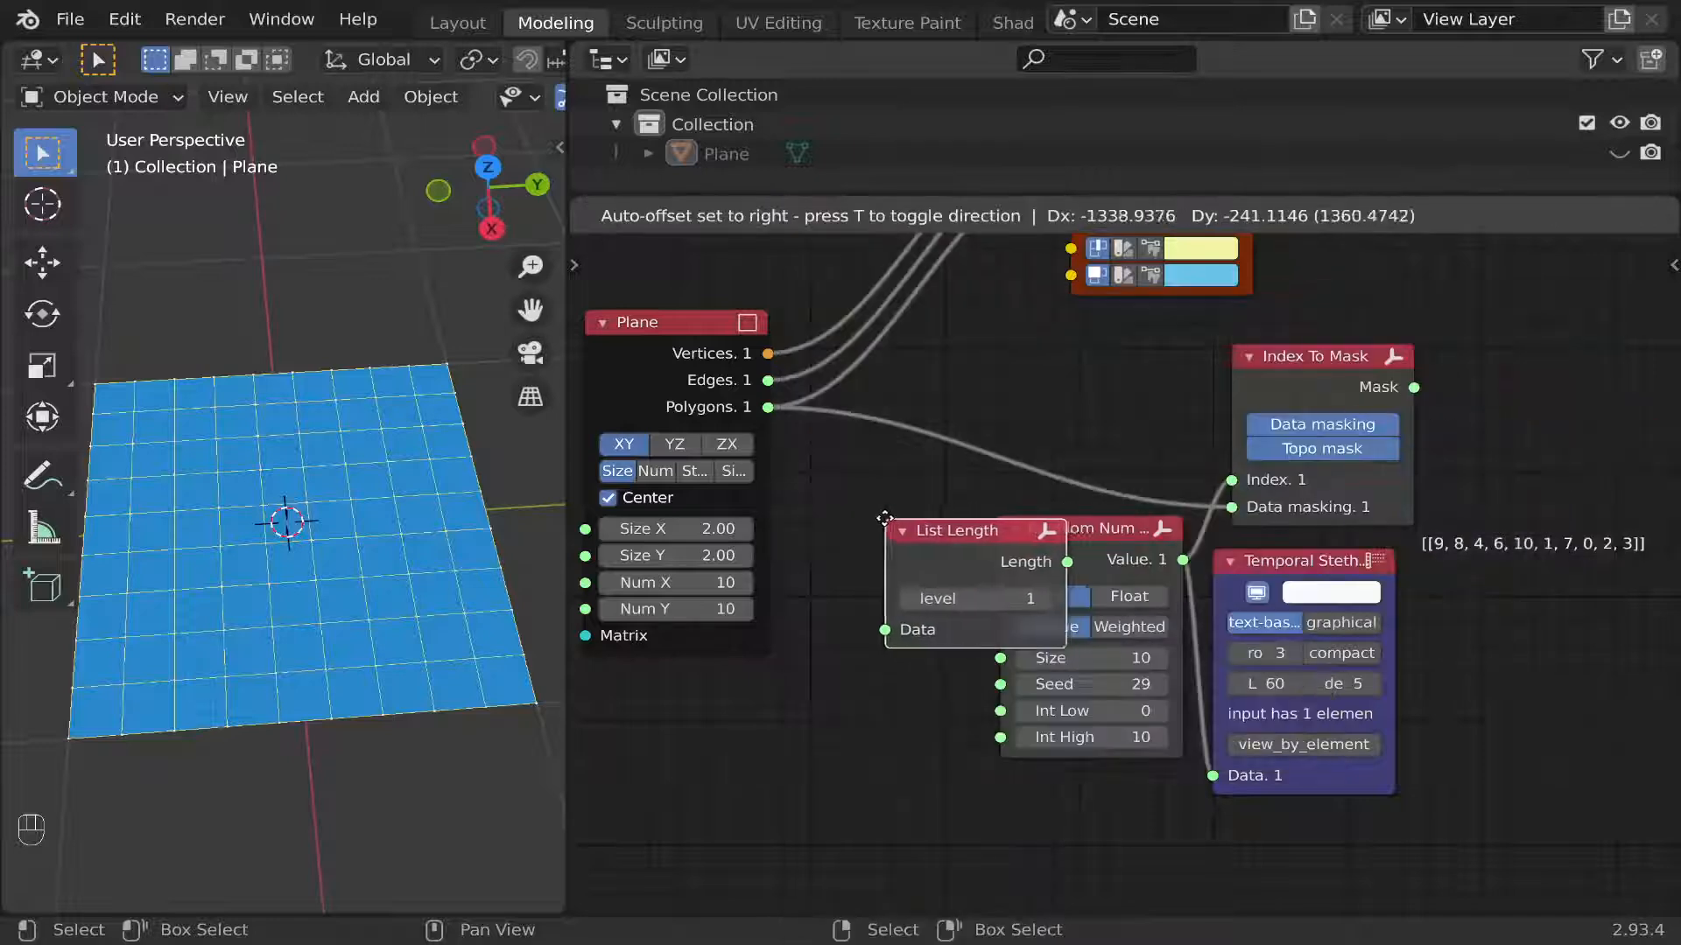
{"action": "left_click", "coordinate": [838, 510]}
{"action": "left_click_drag", "start_coordinate": [767, 408], "coordinate": [898, 617]}
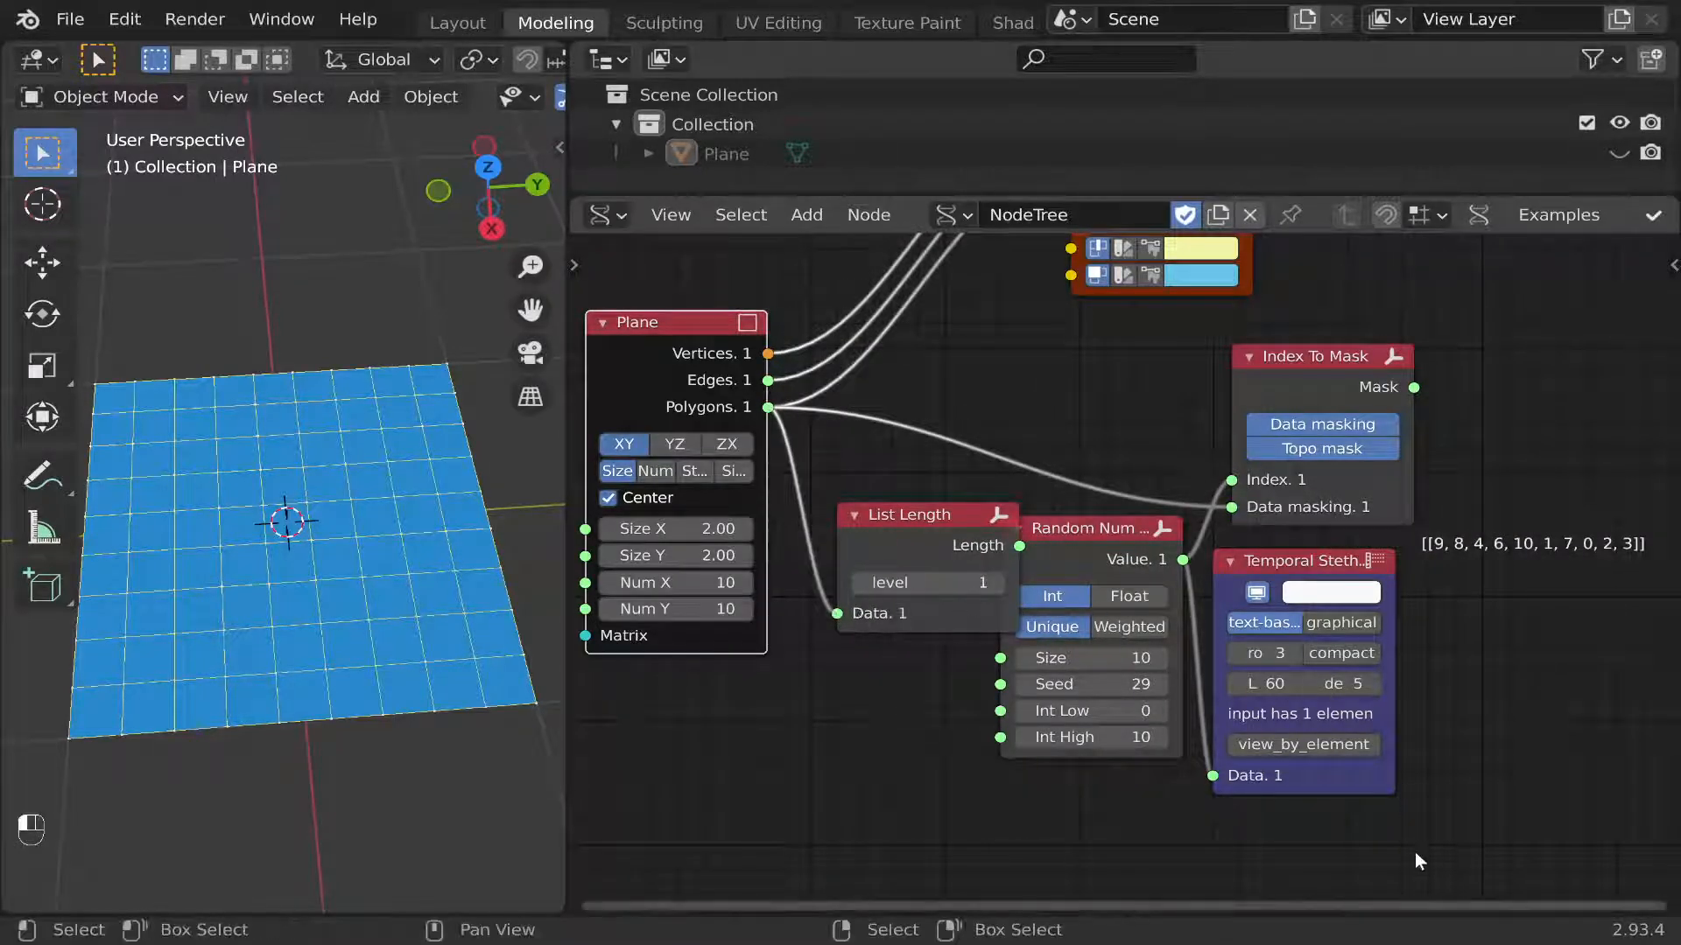
Move the Random Num Gen, Index To Mask and Temporal Stethoscope nodes away from List Length, and lower List Length to make room between them.
{"action": "left_click_drag", "start_coordinate": [1415, 853], "coordinate": [1103, 402]}
{"action": "left_click_drag", "start_coordinate": [1079, 525], "coordinate": [1252, 493]}
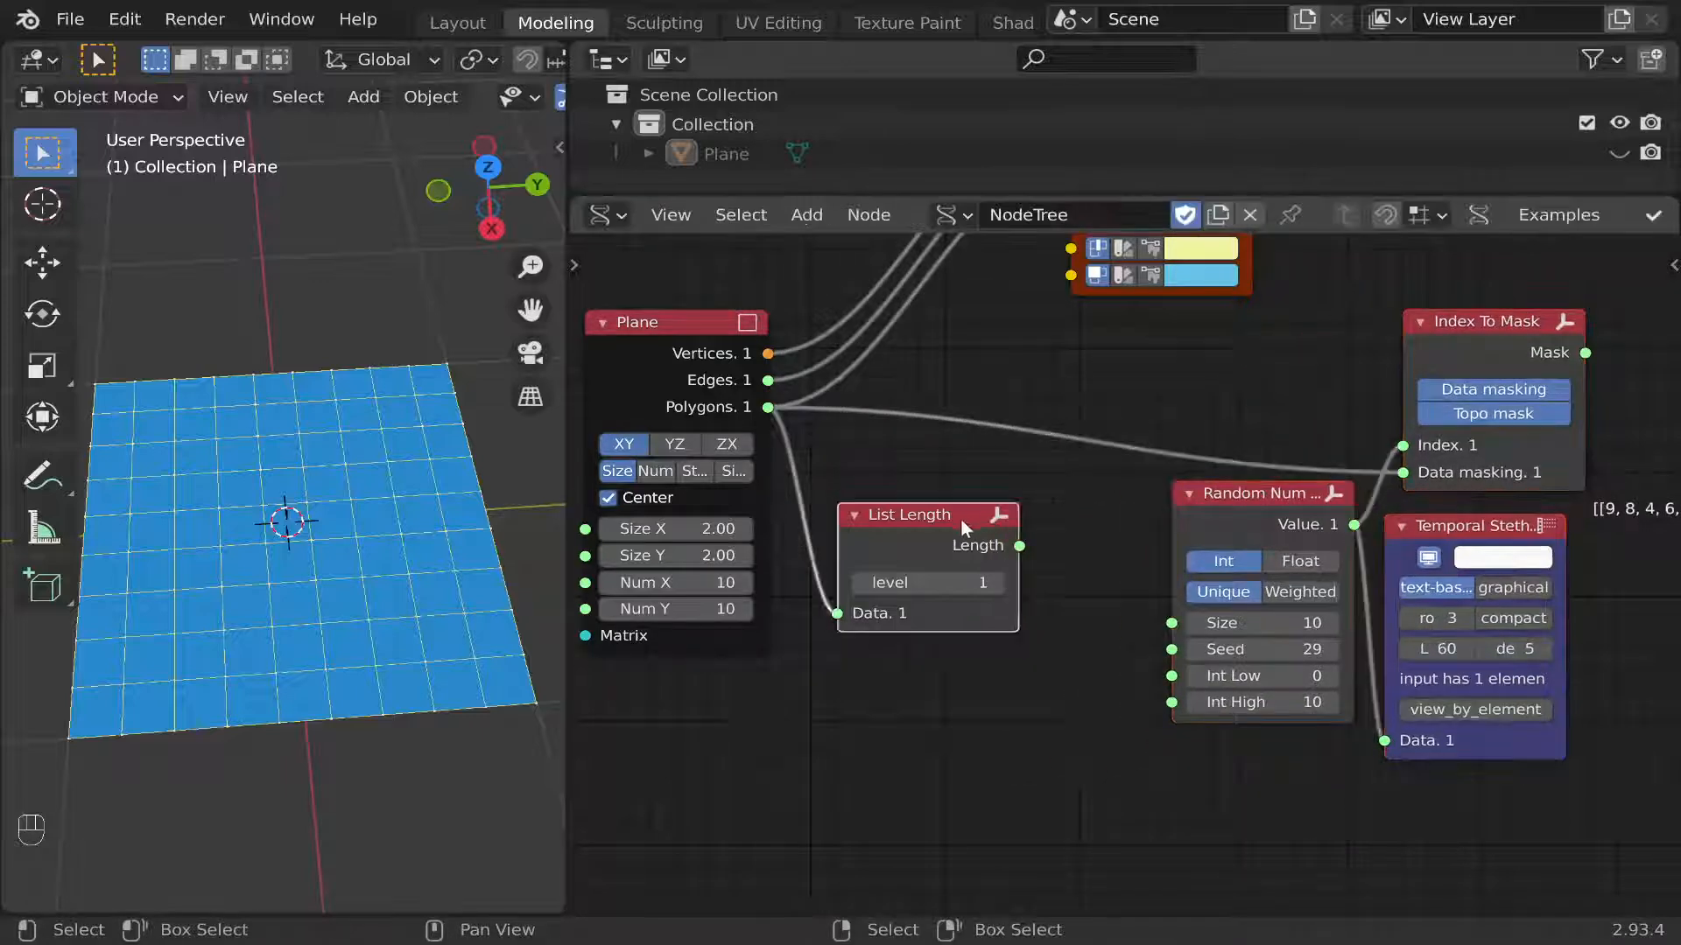
{"action": "left_click_drag", "start_coordinate": [959, 518], "coordinate": [994, 610]}
{"action": "scroll", "coordinate": [1221, 650], "scroll_direction": "down", "scroll_amount": 1}
{"action": "middle_click_drag", "start_coordinate": [1221, 649], "coordinate": [1042, 663]}
{"action": "scroll", "coordinate": [1041, 663], "scroll_direction": "down", "scroll_amount": 1}
{"action": "left_click_drag", "start_coordinate": [1227, 761], "coordinate": [1063, 473]}
{"action": "left_click_drag", "start_coordinate": [1053, 544], "coordinate": [1179, 549]}
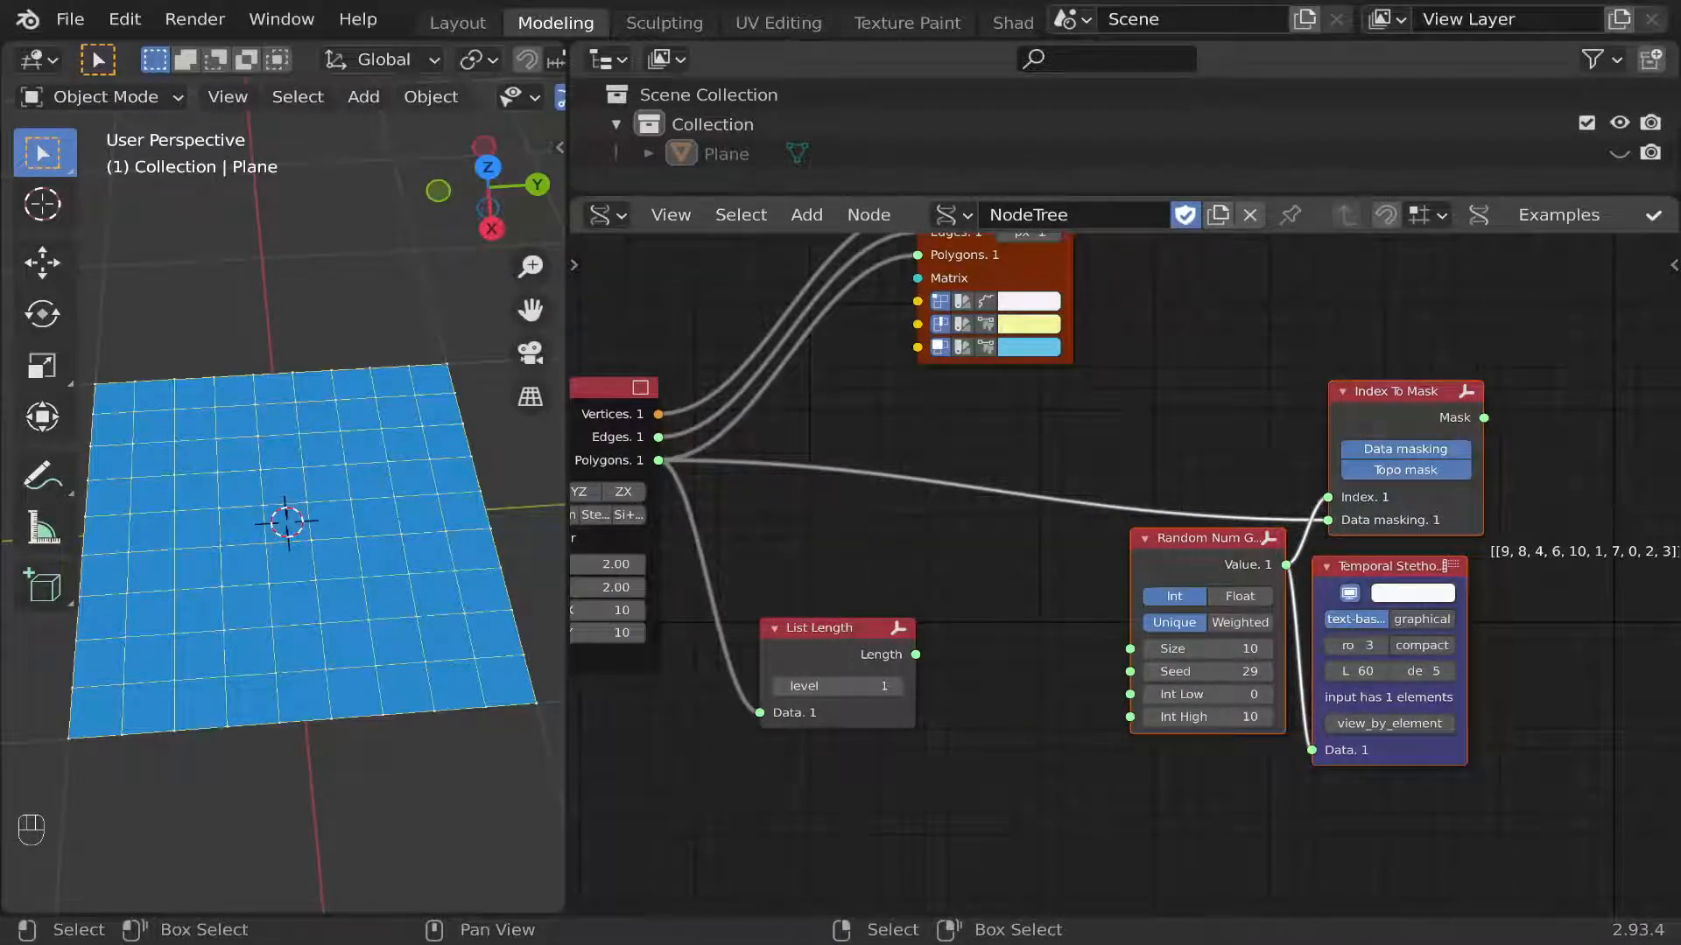
Add a Scalar Math node between List Length and Random Num Gen and set its function to Sub.
{"action": "left_click", "coordinate": [806, 215]}
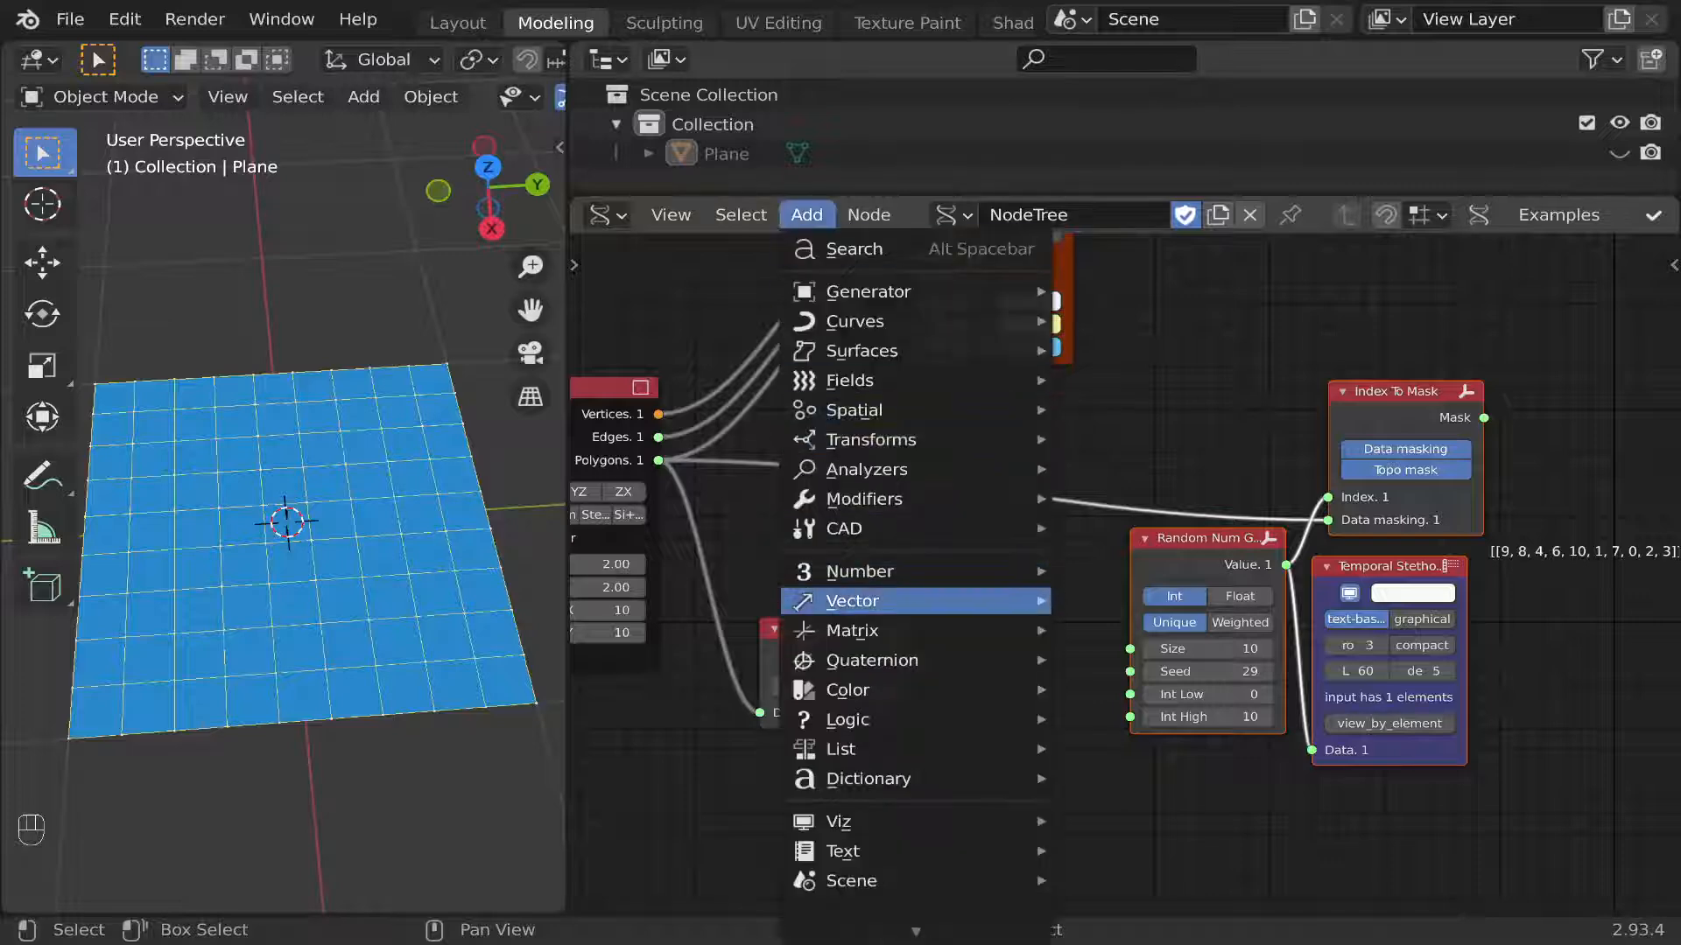
{"action": "mouse_move", "coordinate": [857, 571]}
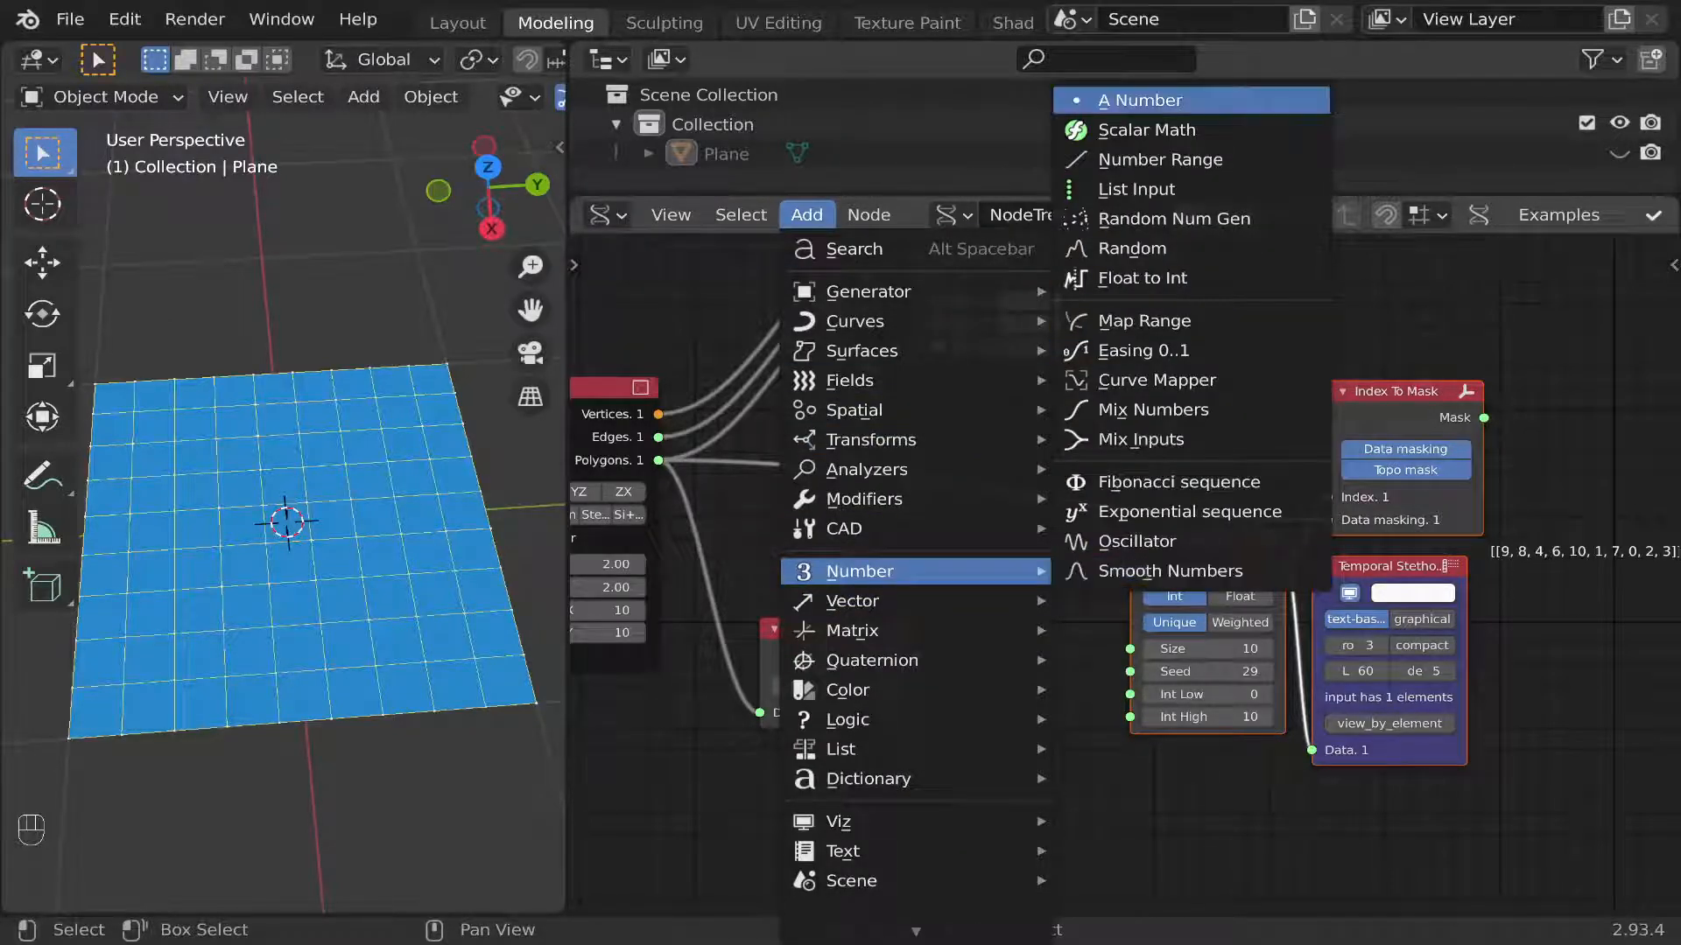
{"action": "left_click", "coordinate": [1147, 130]}
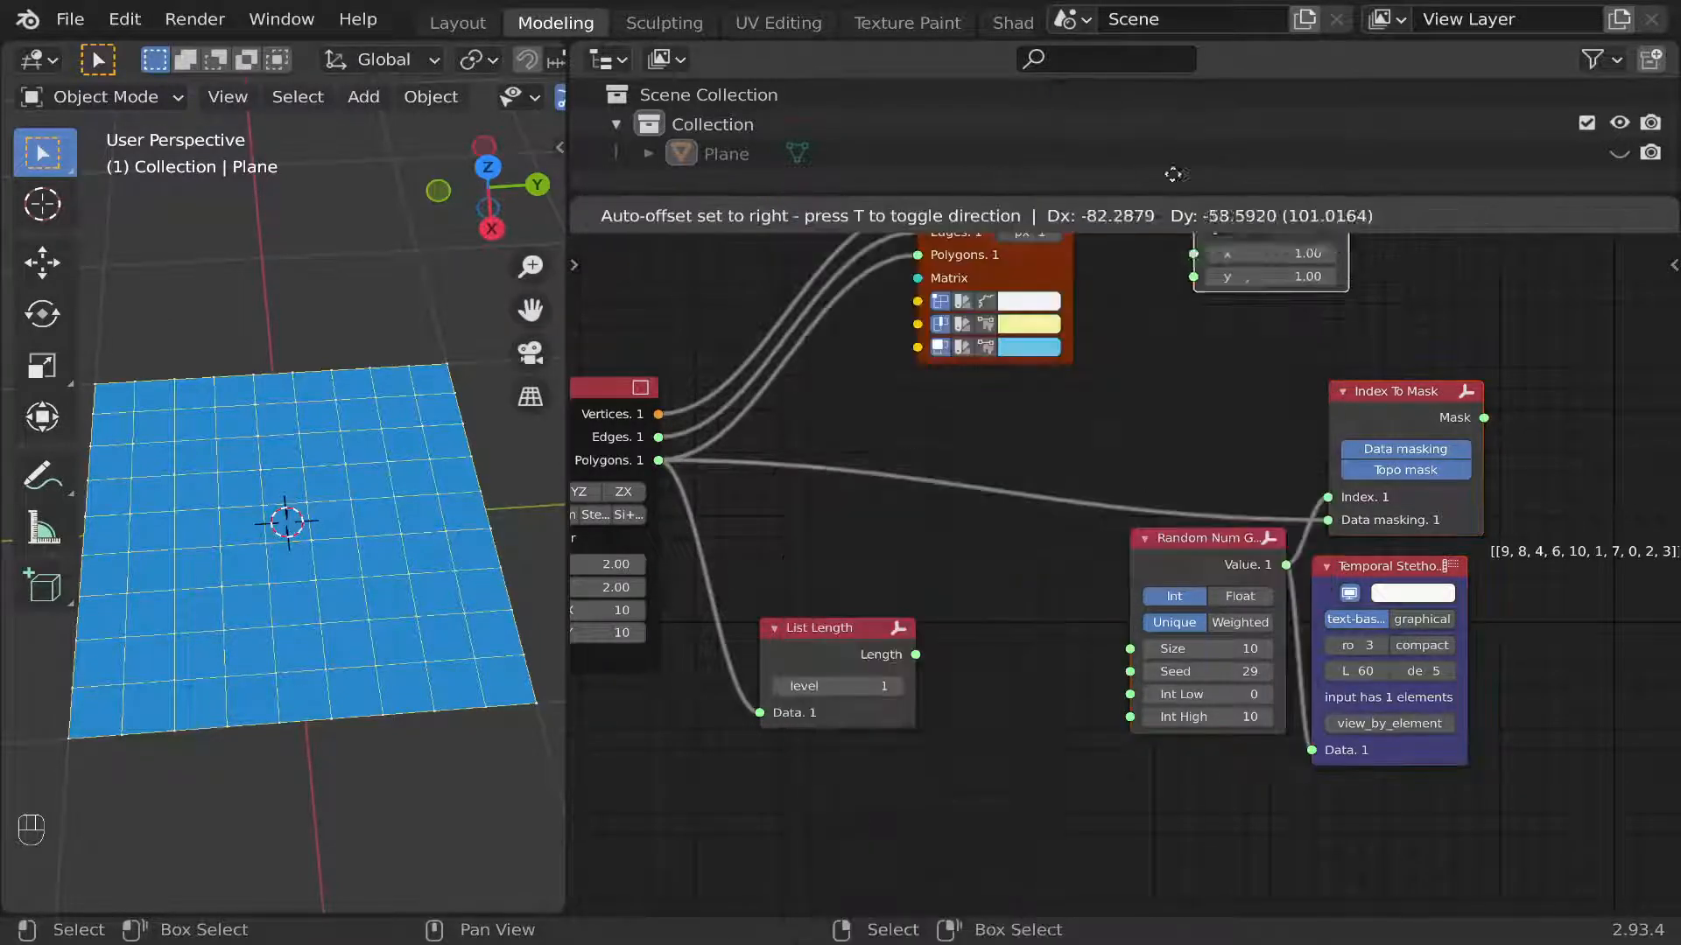
{"action": "left_click", "coordinate": [951, 593]}
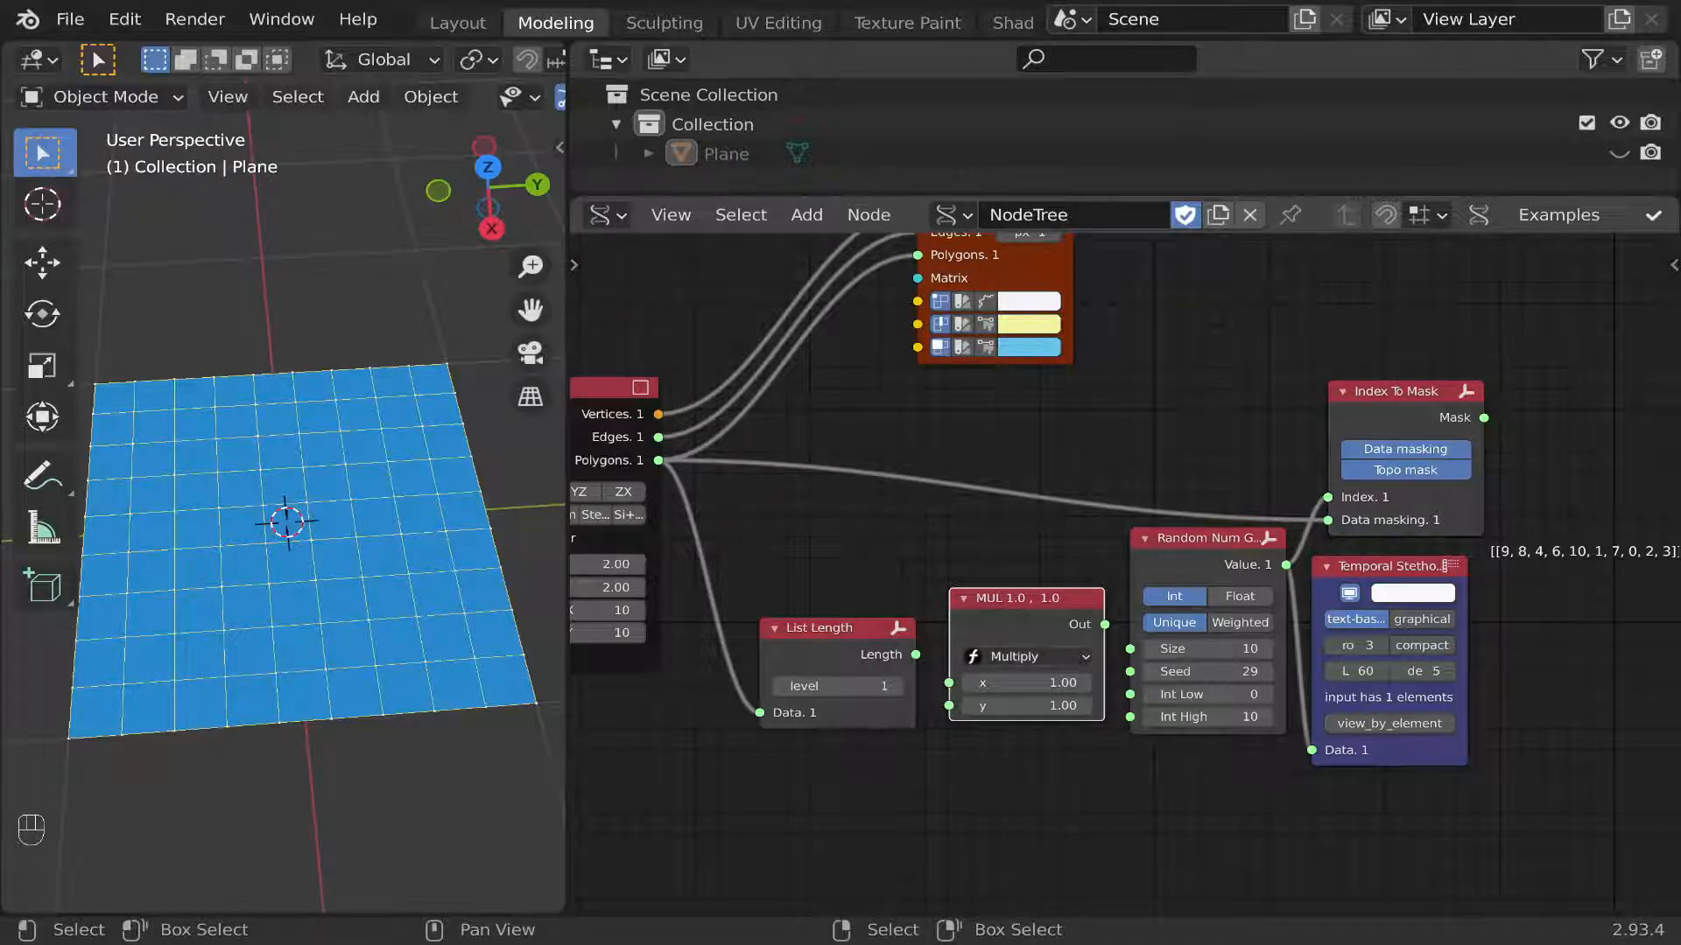
{"action": "left_click", "coordinate": [1037, 656]}
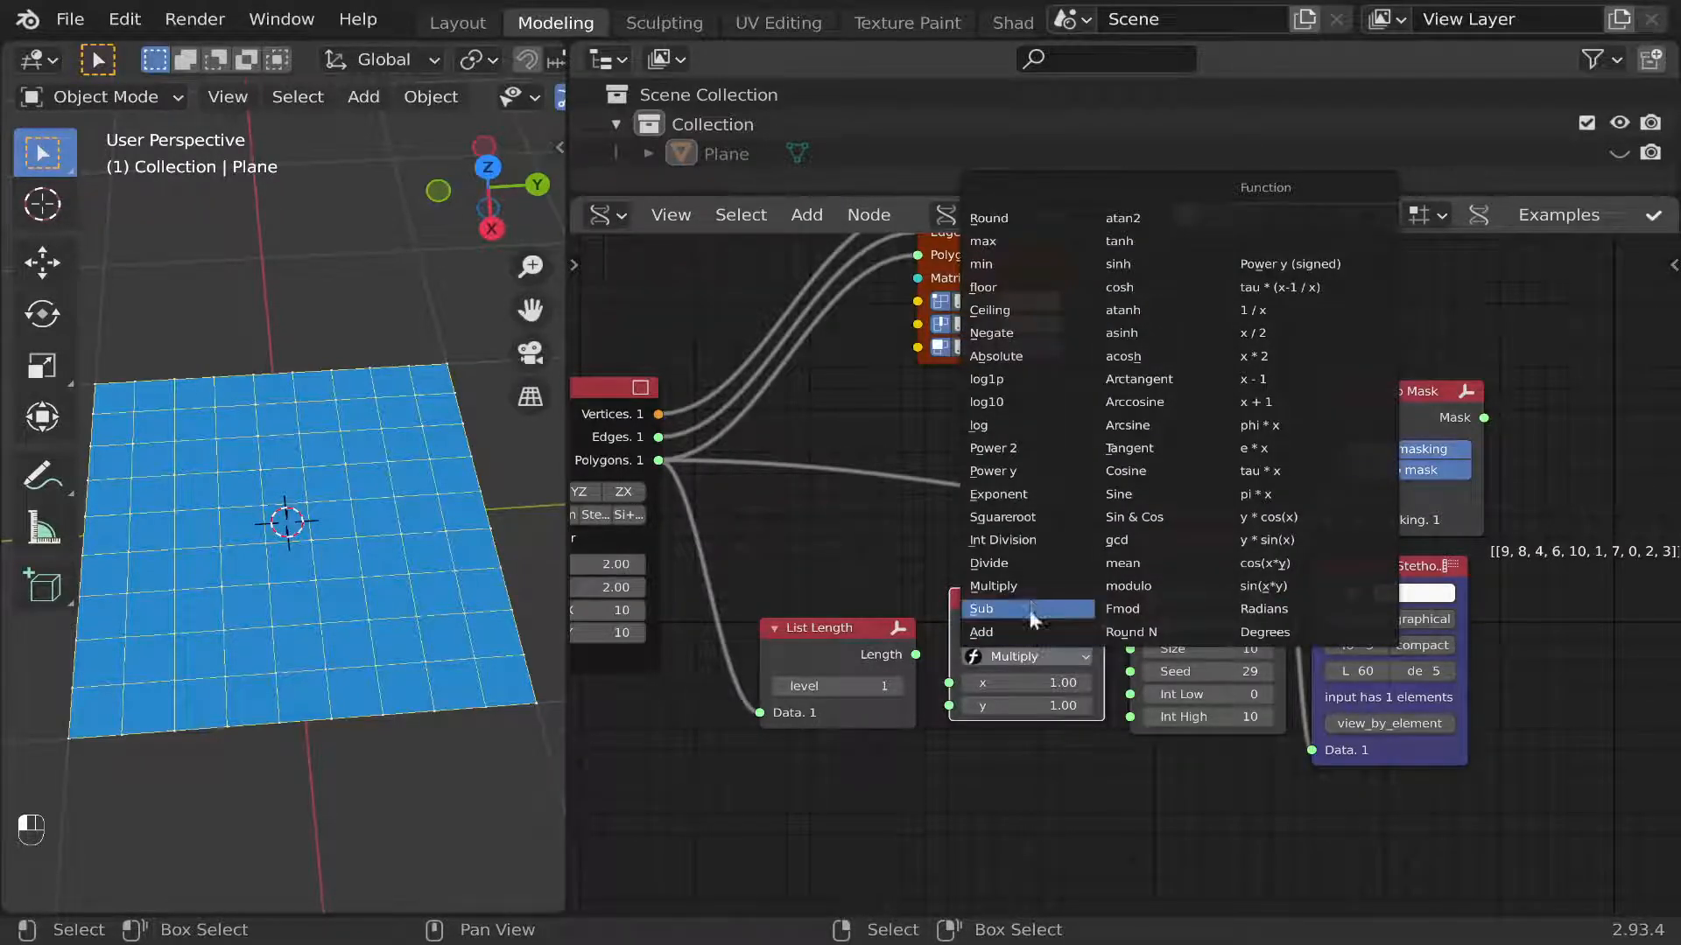
{"action": "left_click", "coordinate": [1029, 608]}
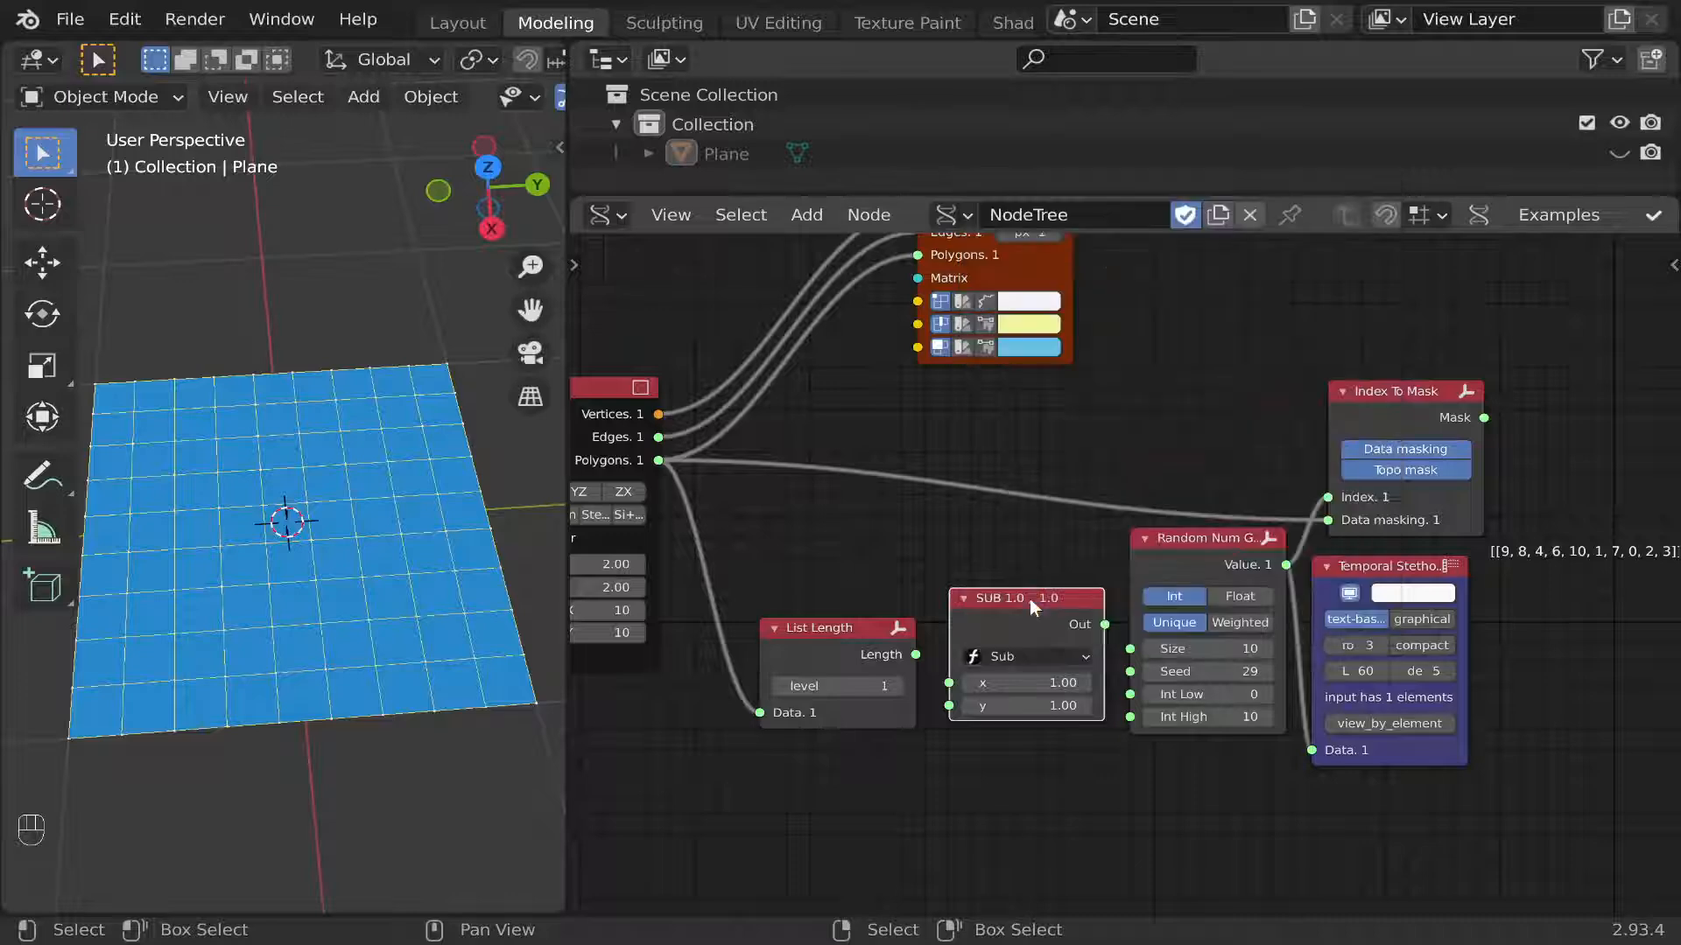
Link List Length's output to the Sub node's x input and set both Sub input types to Int.
{"action": "key", "text": "n"}
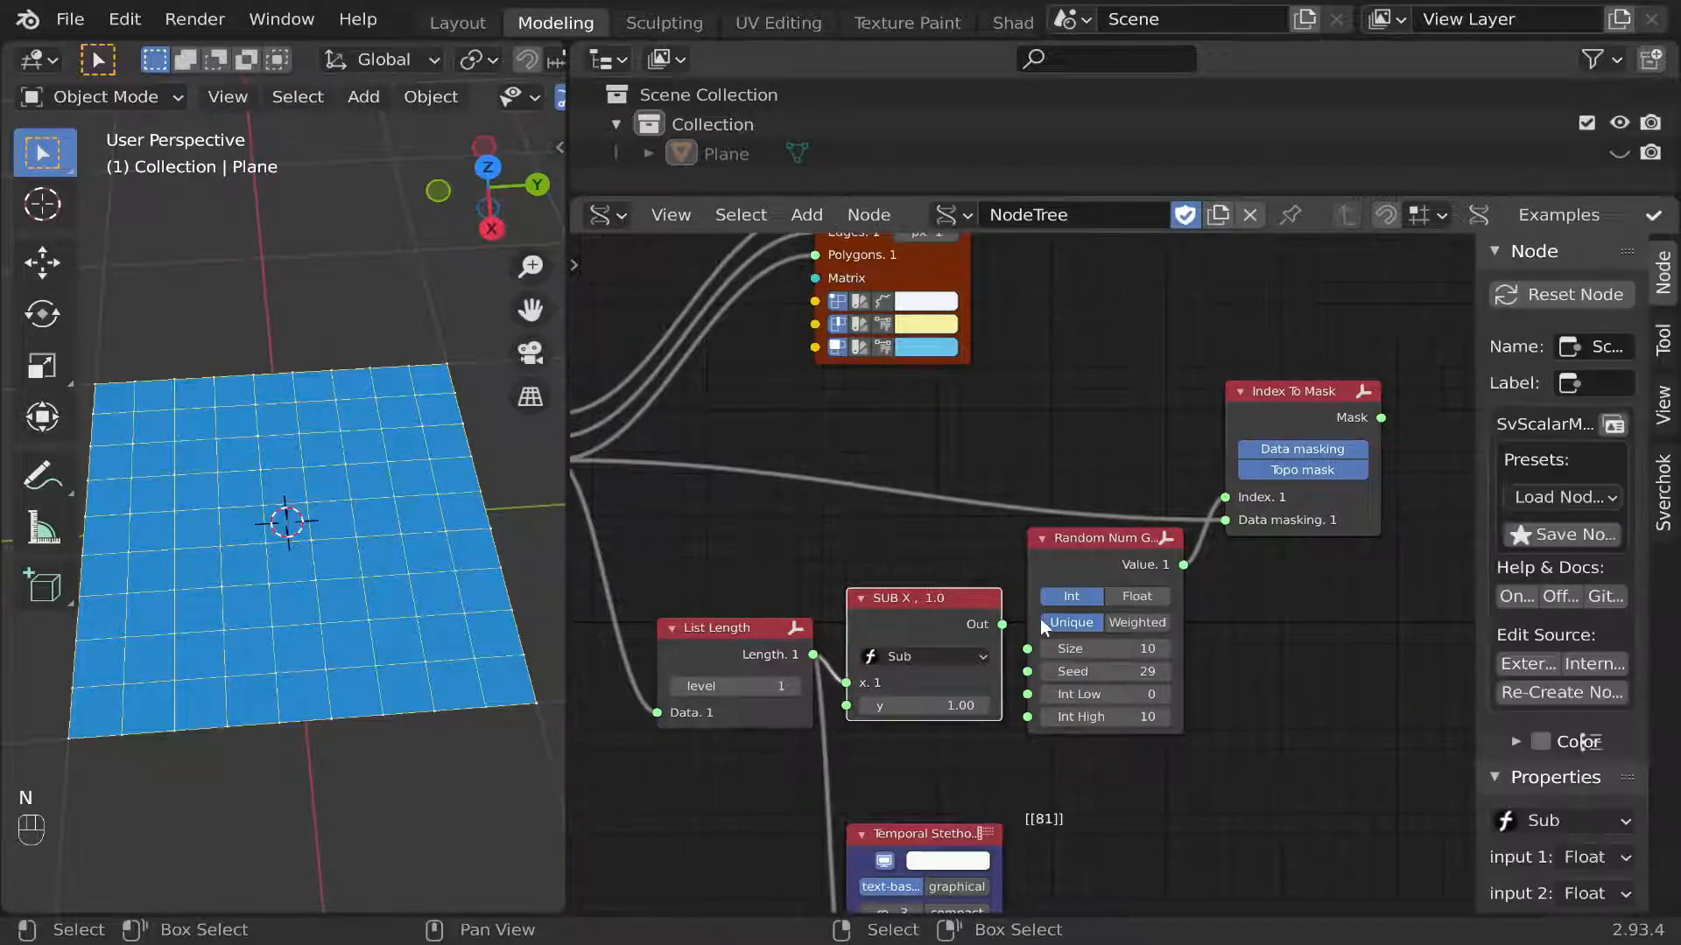
{"action": "scroll", "coordinate": [1628, 699], "scroll_direction": "down", "scroll_amount": 2}
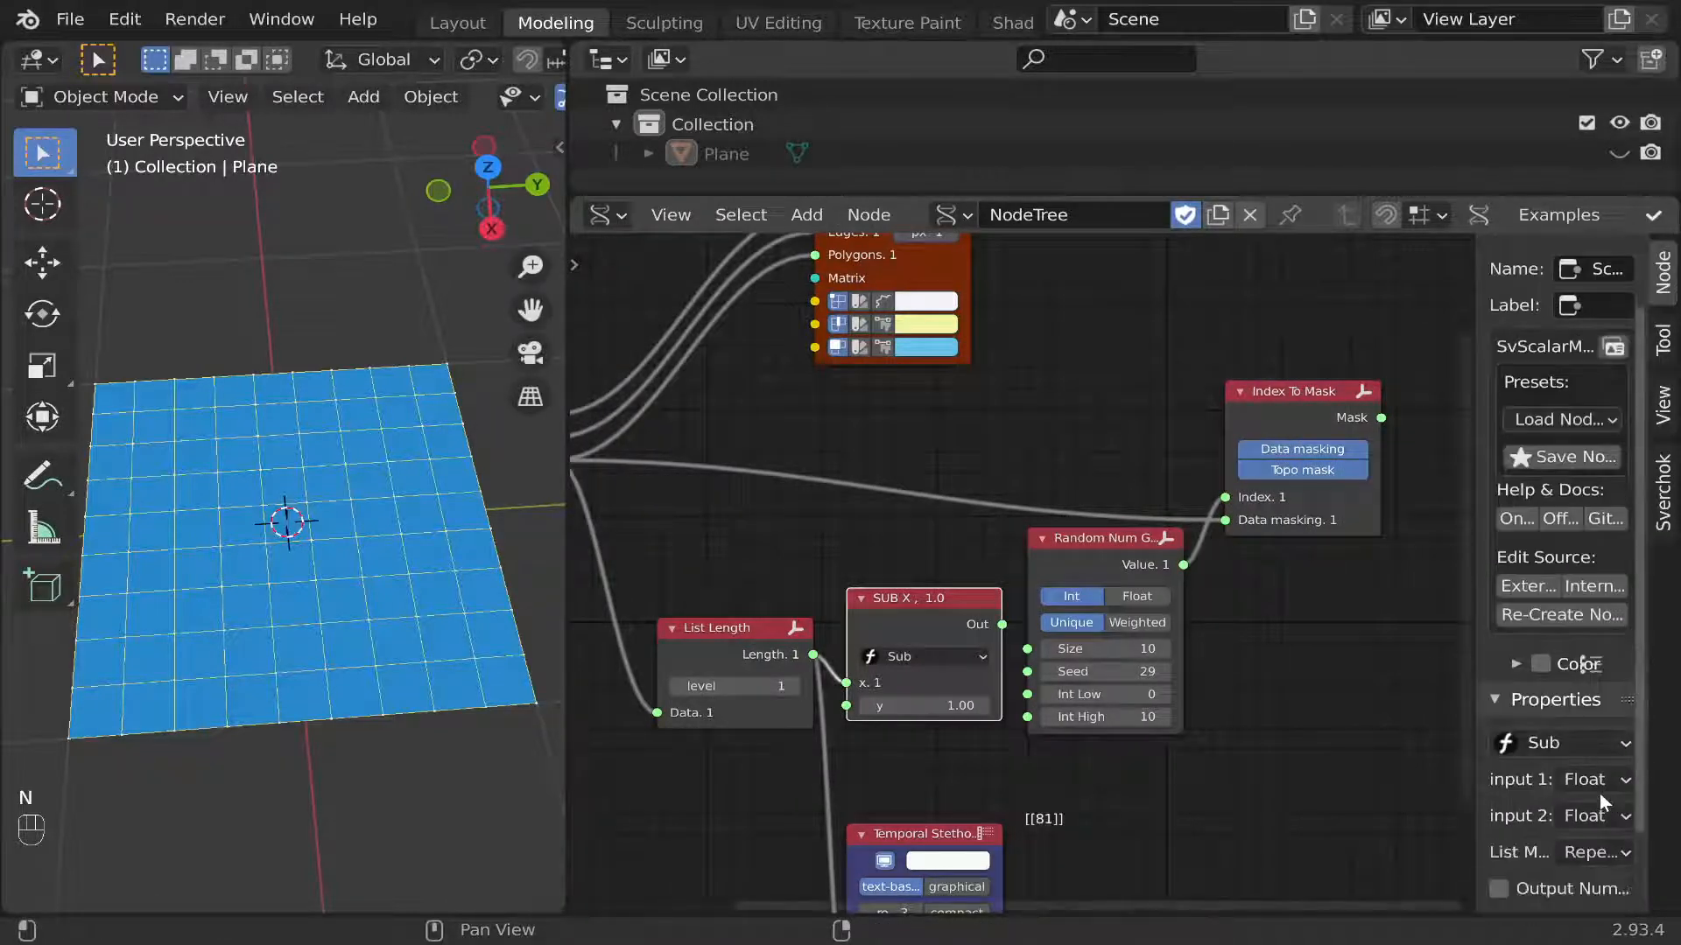
{"action": "left_click", "coordinate": [1600, 786]}
{"action": "left_click", "coordinate": [1520, 842]}
{"action": "left_click", "coordinate": [1582, 816]}
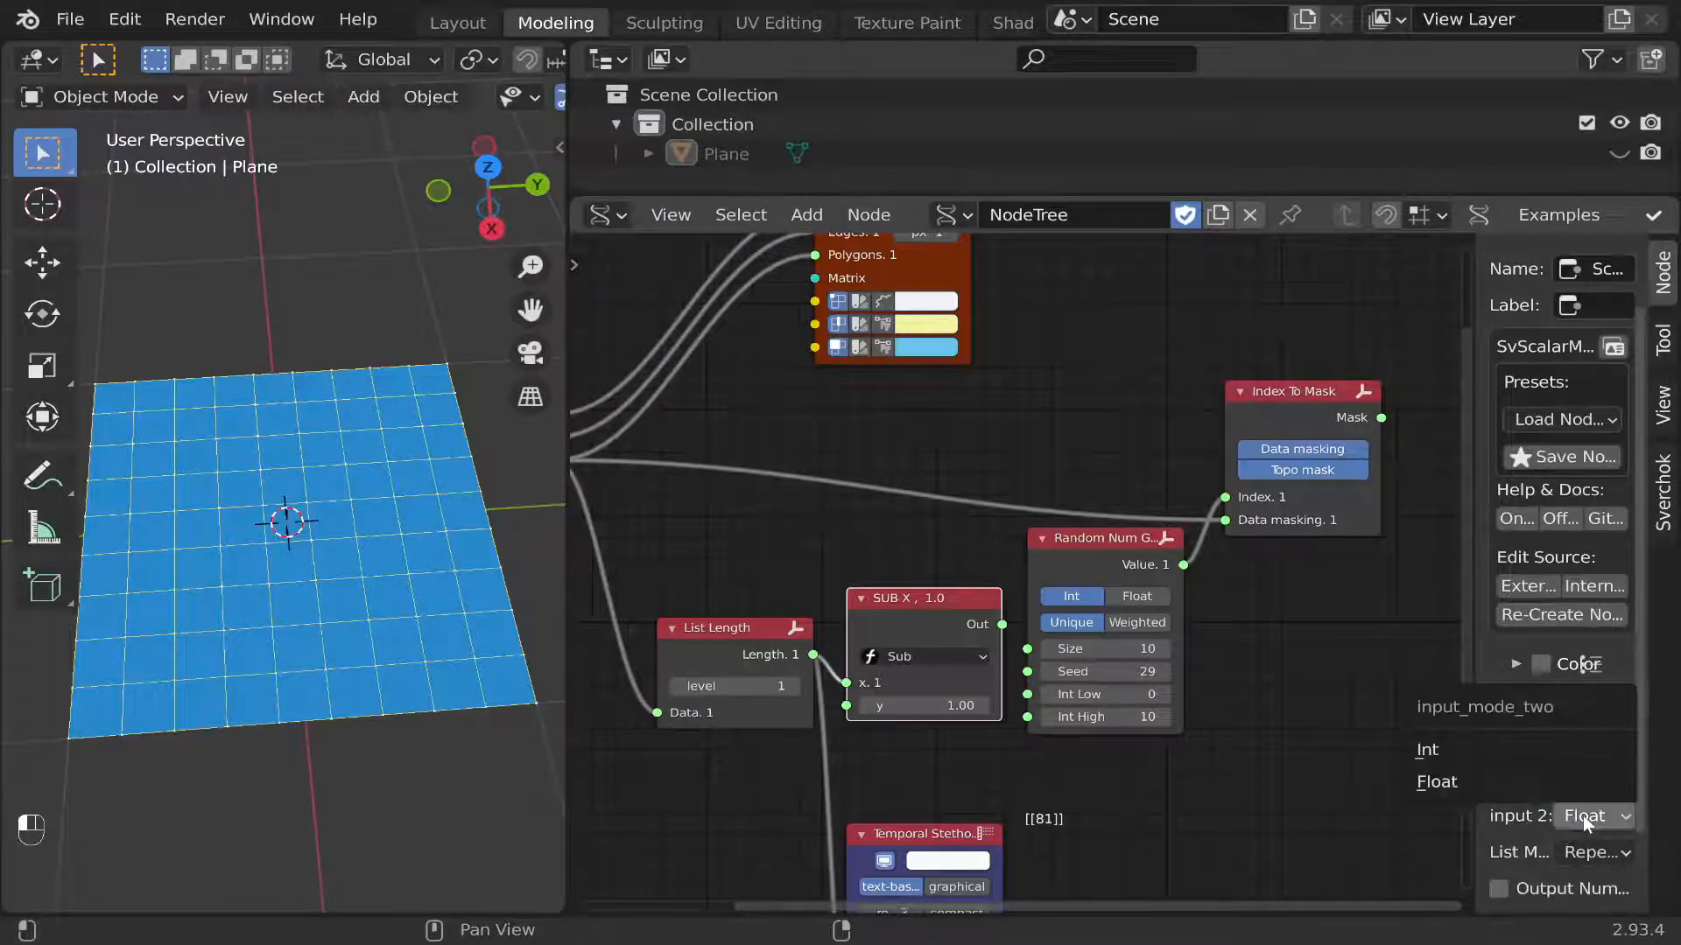
{"action": "left_click", "coordinate": [1523, 750]}
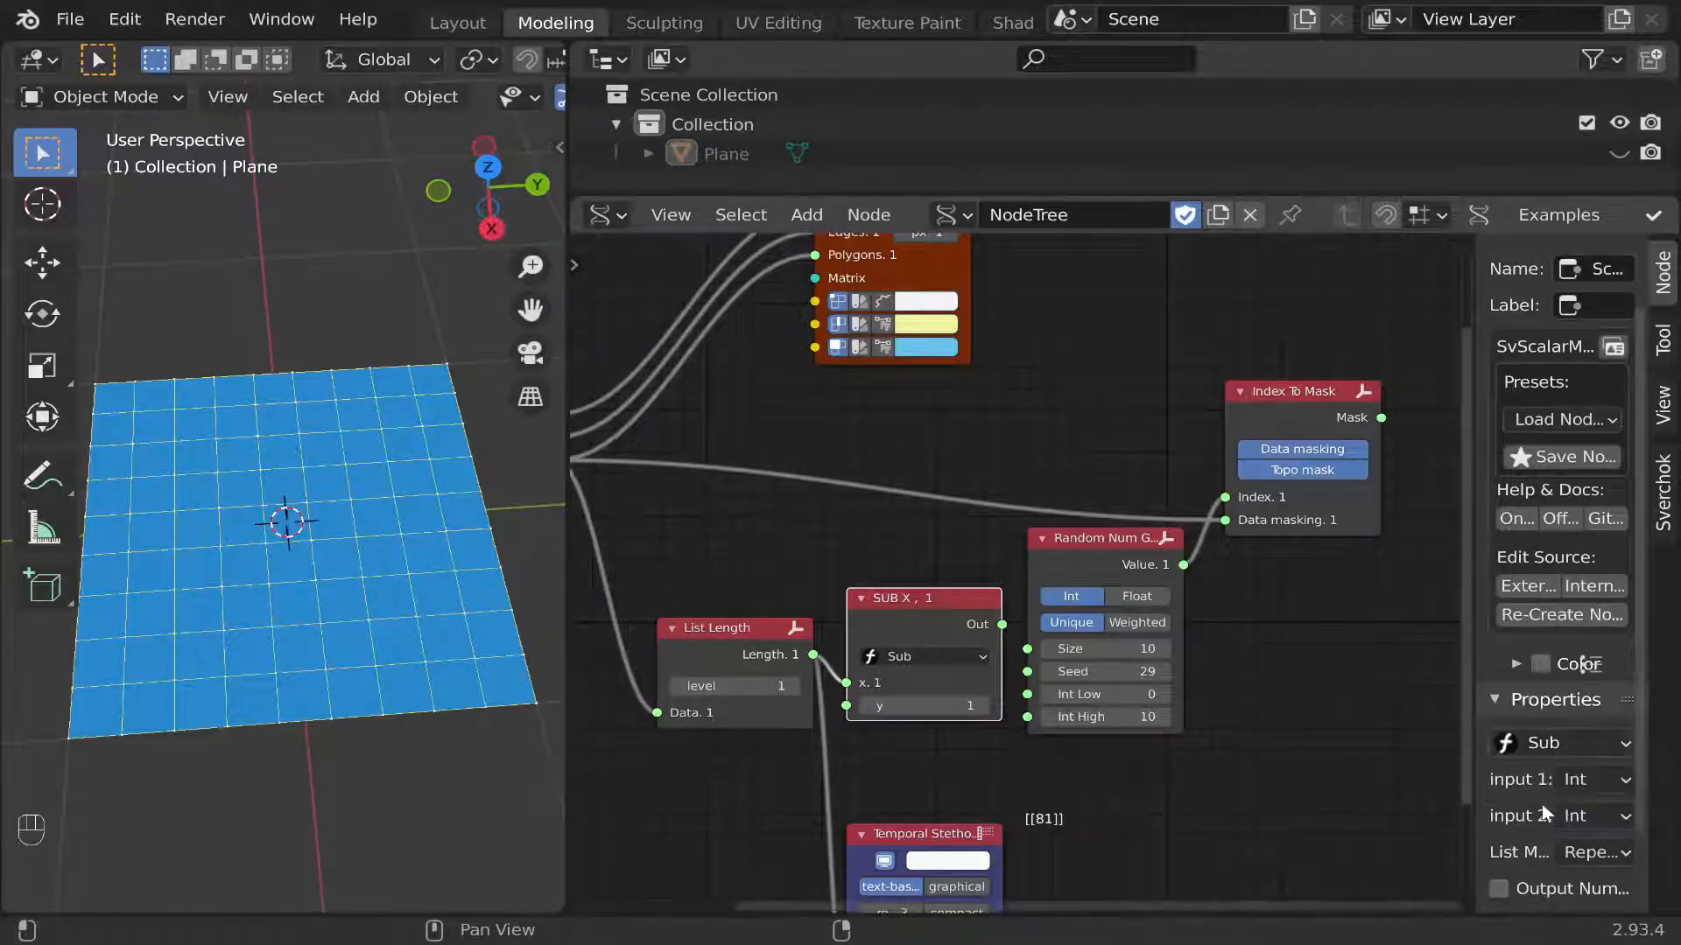
{"action": "key", "text": "n"}
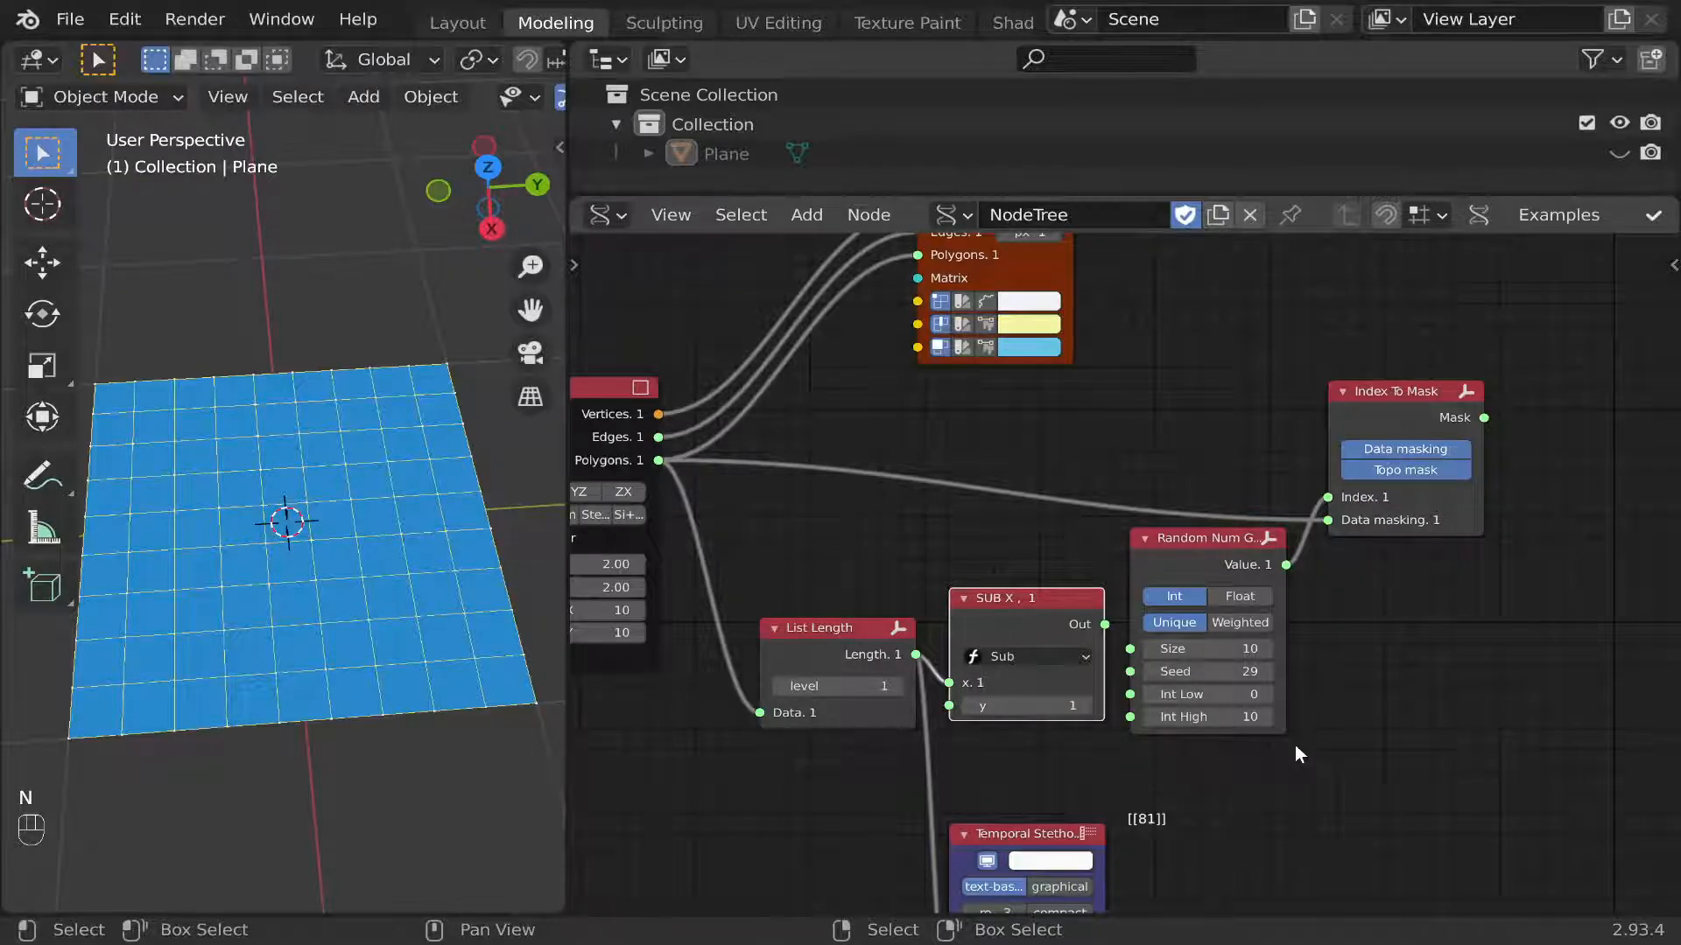
Attach the Temporal Stethoscope to the Sub node's output and link that output to Random Num Gen's Int High input.
{"action": "left_click", "coordinate": [1053, 623], "text": "ctrl+shift"}
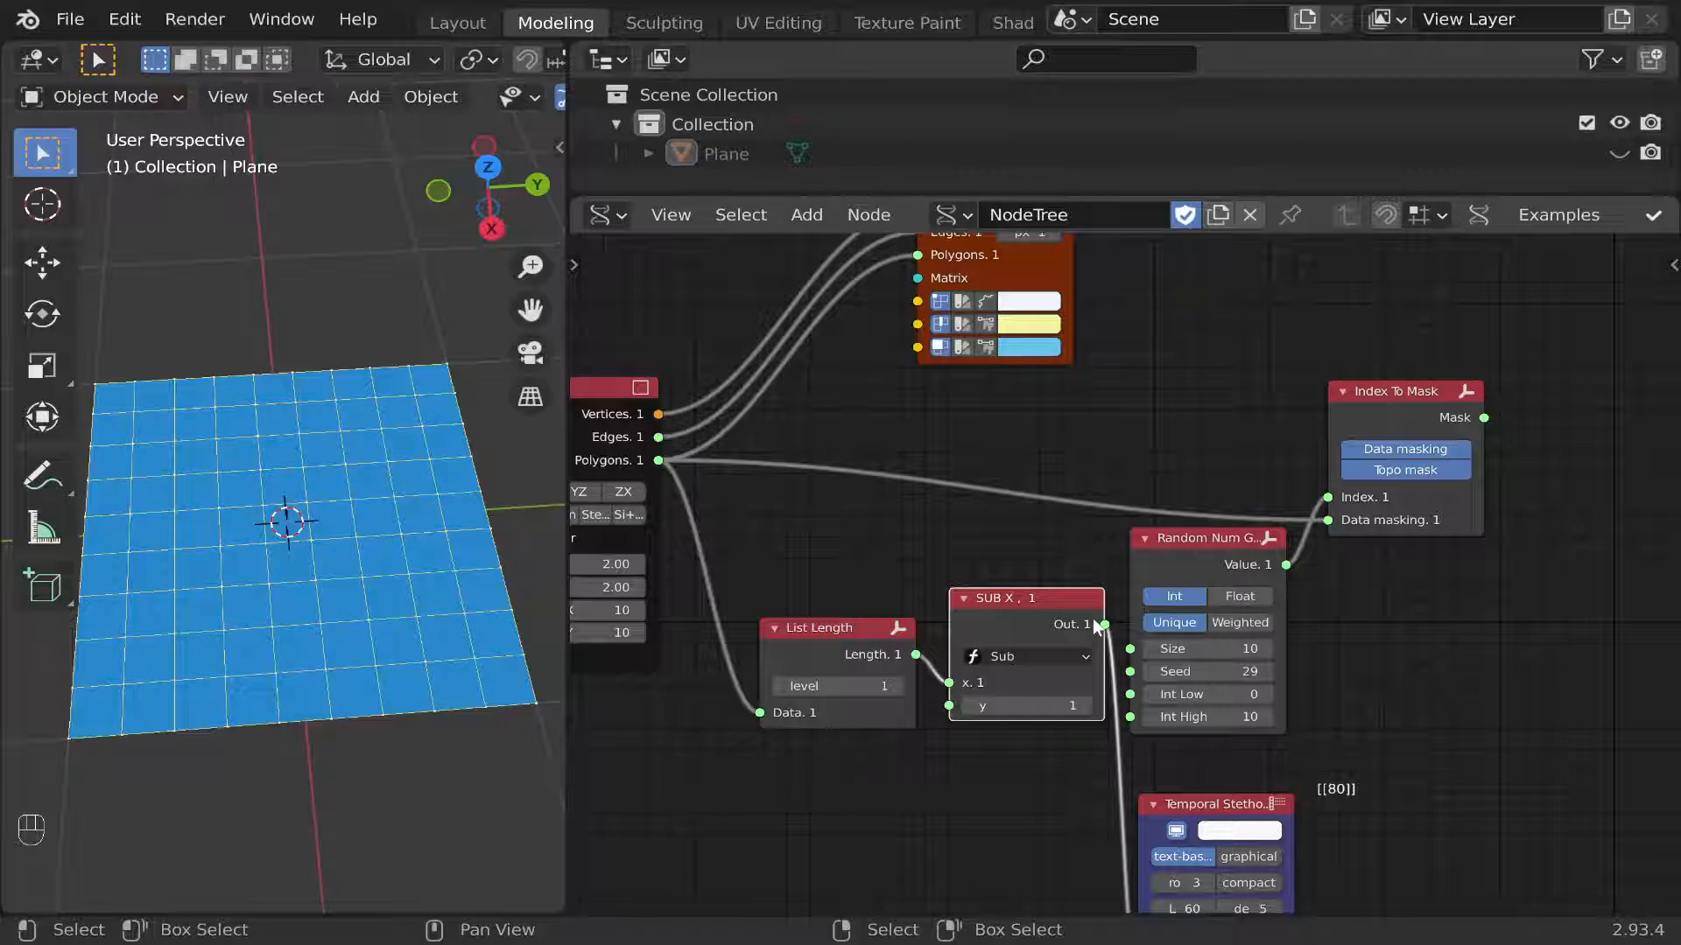
{"action": "left_click_drag", "start_coordinate": [1093, 619], "coordinate": [1131, 712]}
{"action": "left_click_drag", "start_coordinate": [1219, 565], "coordinate": [1256, 568]}
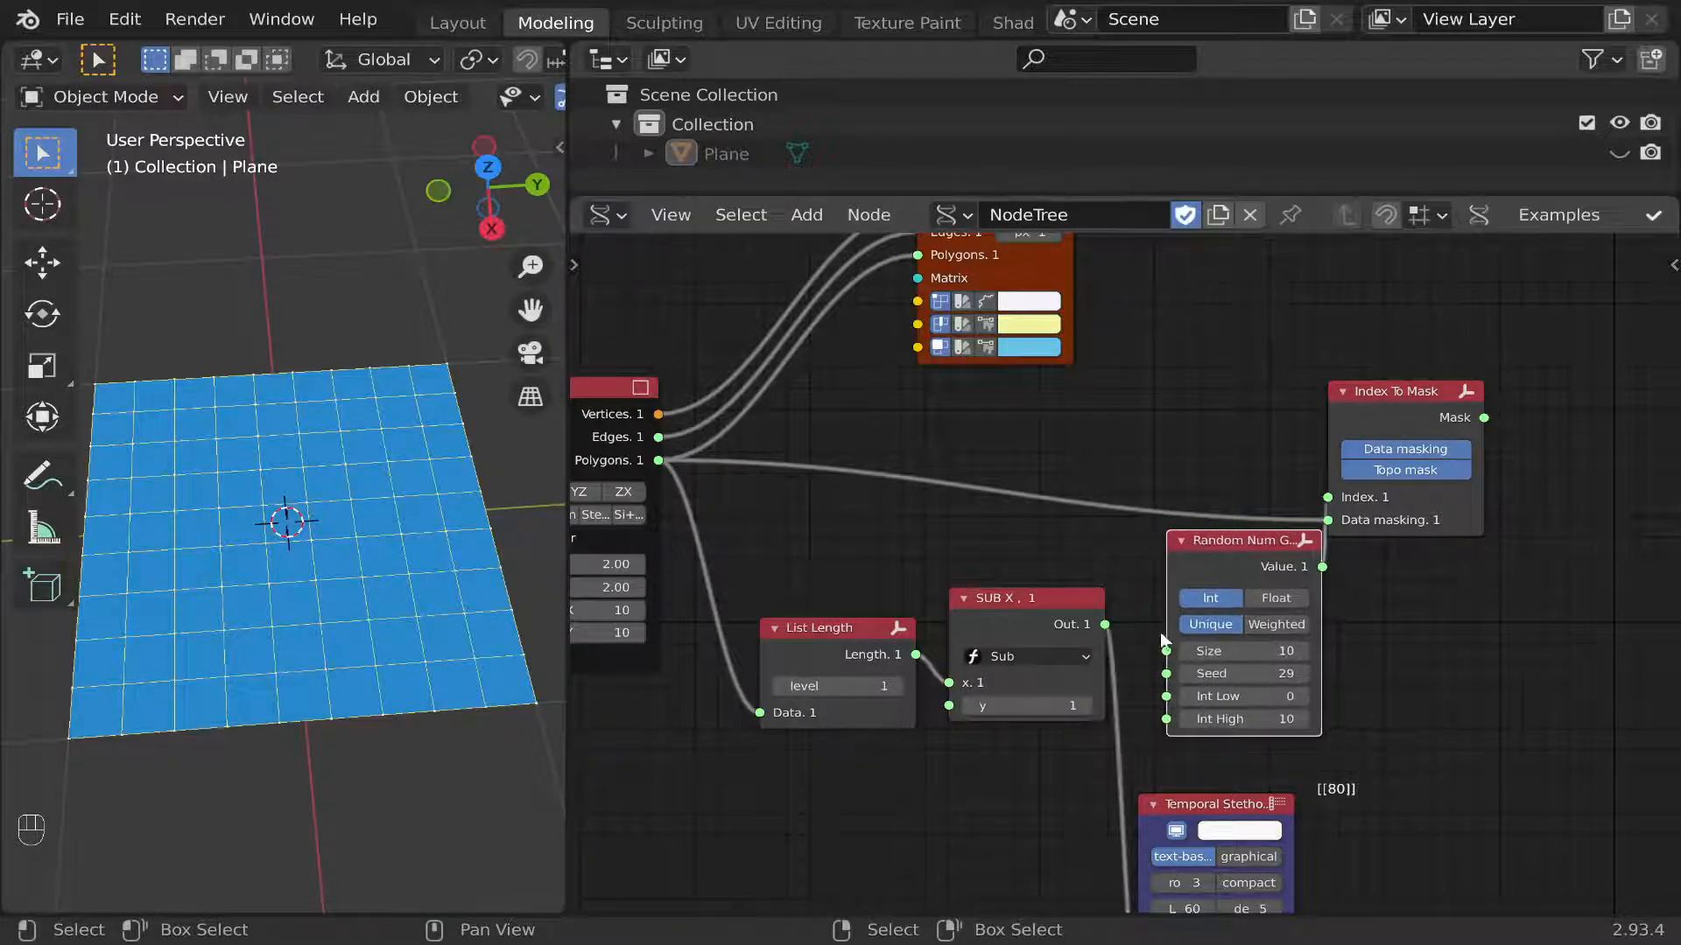
{"action": "left_click_drag", "start_coordinate": [1104, 625], "coordinate": [1174, 645]}
{"action": "mouse_move", "coordinate": [1173, 713]}
{"action": "left_mouse_down"}
{"action": "mouse_move", "coordinate": [1169, 751]}
{"action": "mouse_move", "coordinate": [1166, 719]}
{"action": "left_mouse_up"}
Place the Temporal Stethoscope below Index To Mask and link the Mask output to its Data input.
{"action": "left_click_drag", "start_coordinate": [1187, 811], "coordinate": [1437, 582]}
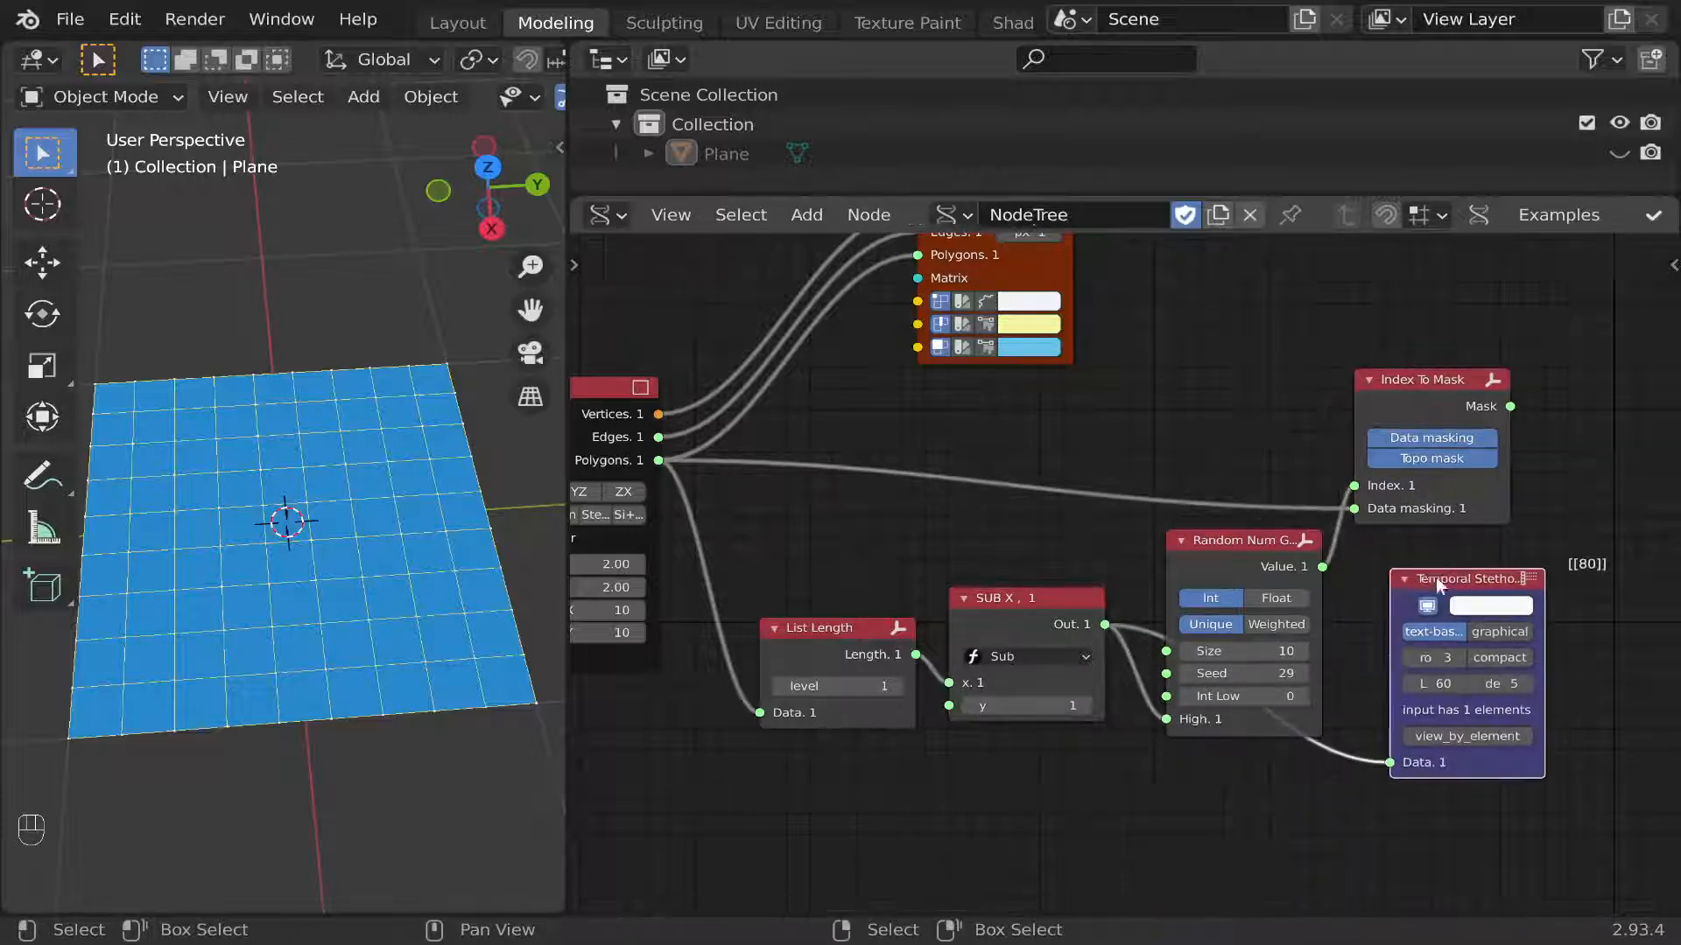
{"action": "middle_click_drag", "start_coordinate": [1437, 583], "coordinate": [1282, 584]}
{"action": "scroll", "coordinate": [1282, 584], "scroll_direction": "up", "scroll_amount": 1}
{"action": "left_click_drag", "start_coordinate": [1358, 394], "coordinate": [1230, 775]}
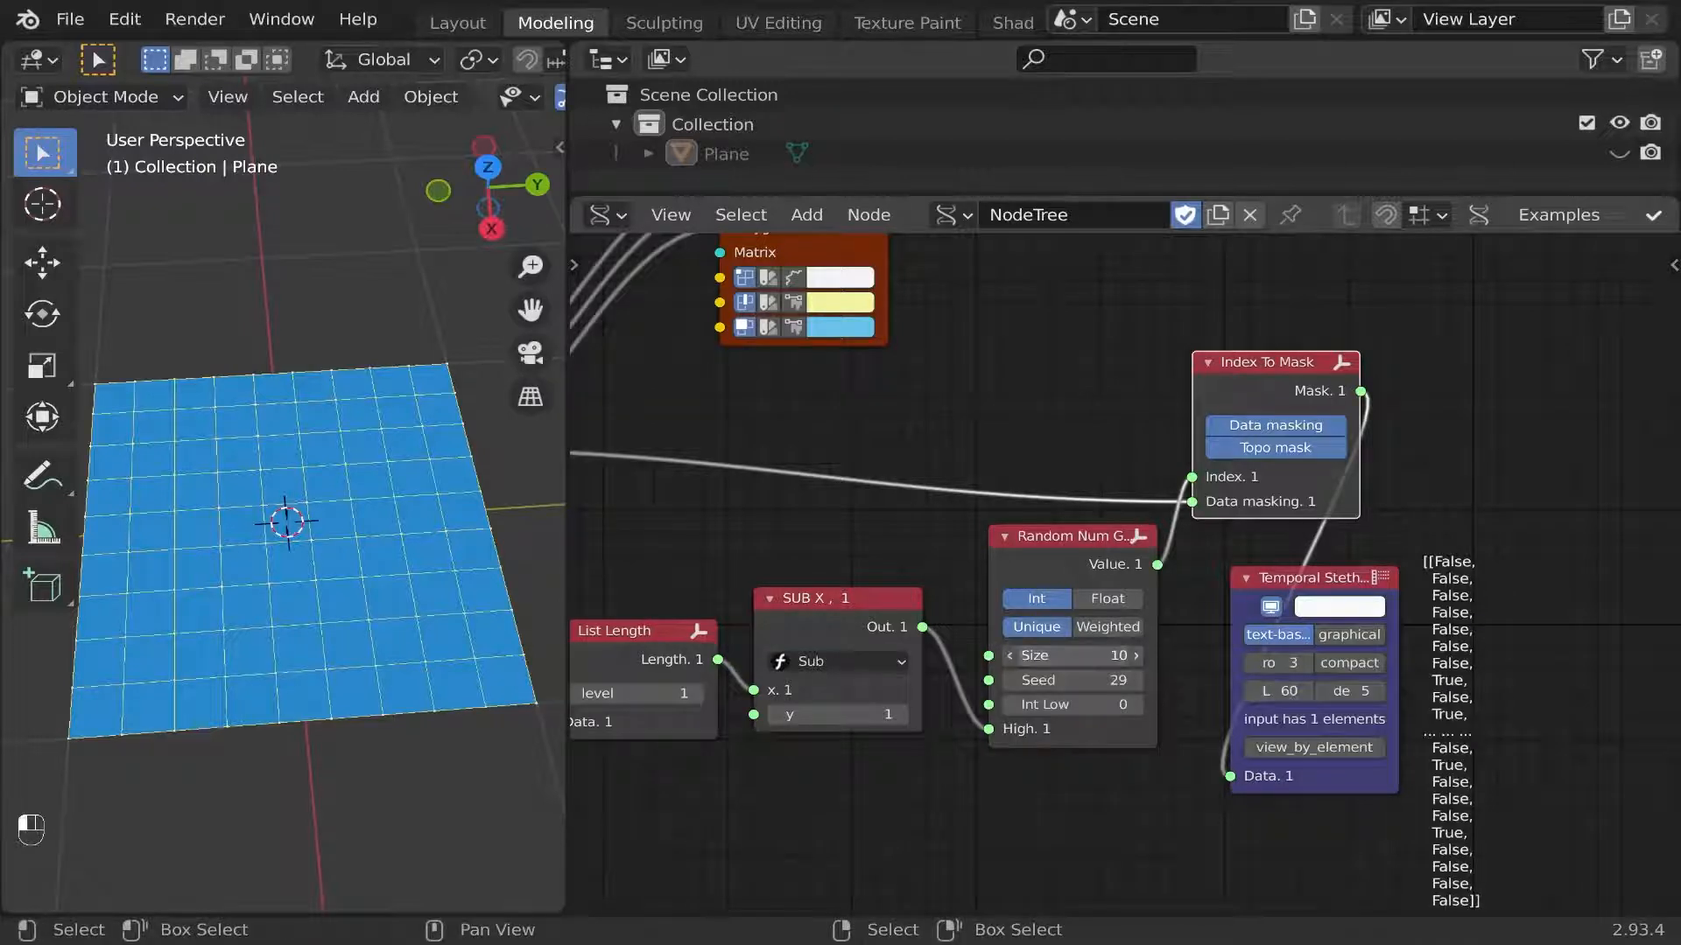
Set Random Num Gen's Size to 7.
{"action": "left_click_drag", "start_coordinate": [1099, 655], "coordinate": [1055, 656]}
{"action": "middle_click_drag", "start_coordinate": [861, 491], "coordinate": [1169, 488]}
{"action": "scroll", "coordinate": [1200, 555], "scroll_direction": "down", "scroll_amount": 1}
{"action": "left_click_drag", "start_coordinate": [1372, 770], "coordinate": [957, 528]}
{"action": "right_click_drag", "start_coordinate": [839, 497], "coordinate": [842, 498], "text": "shift"}
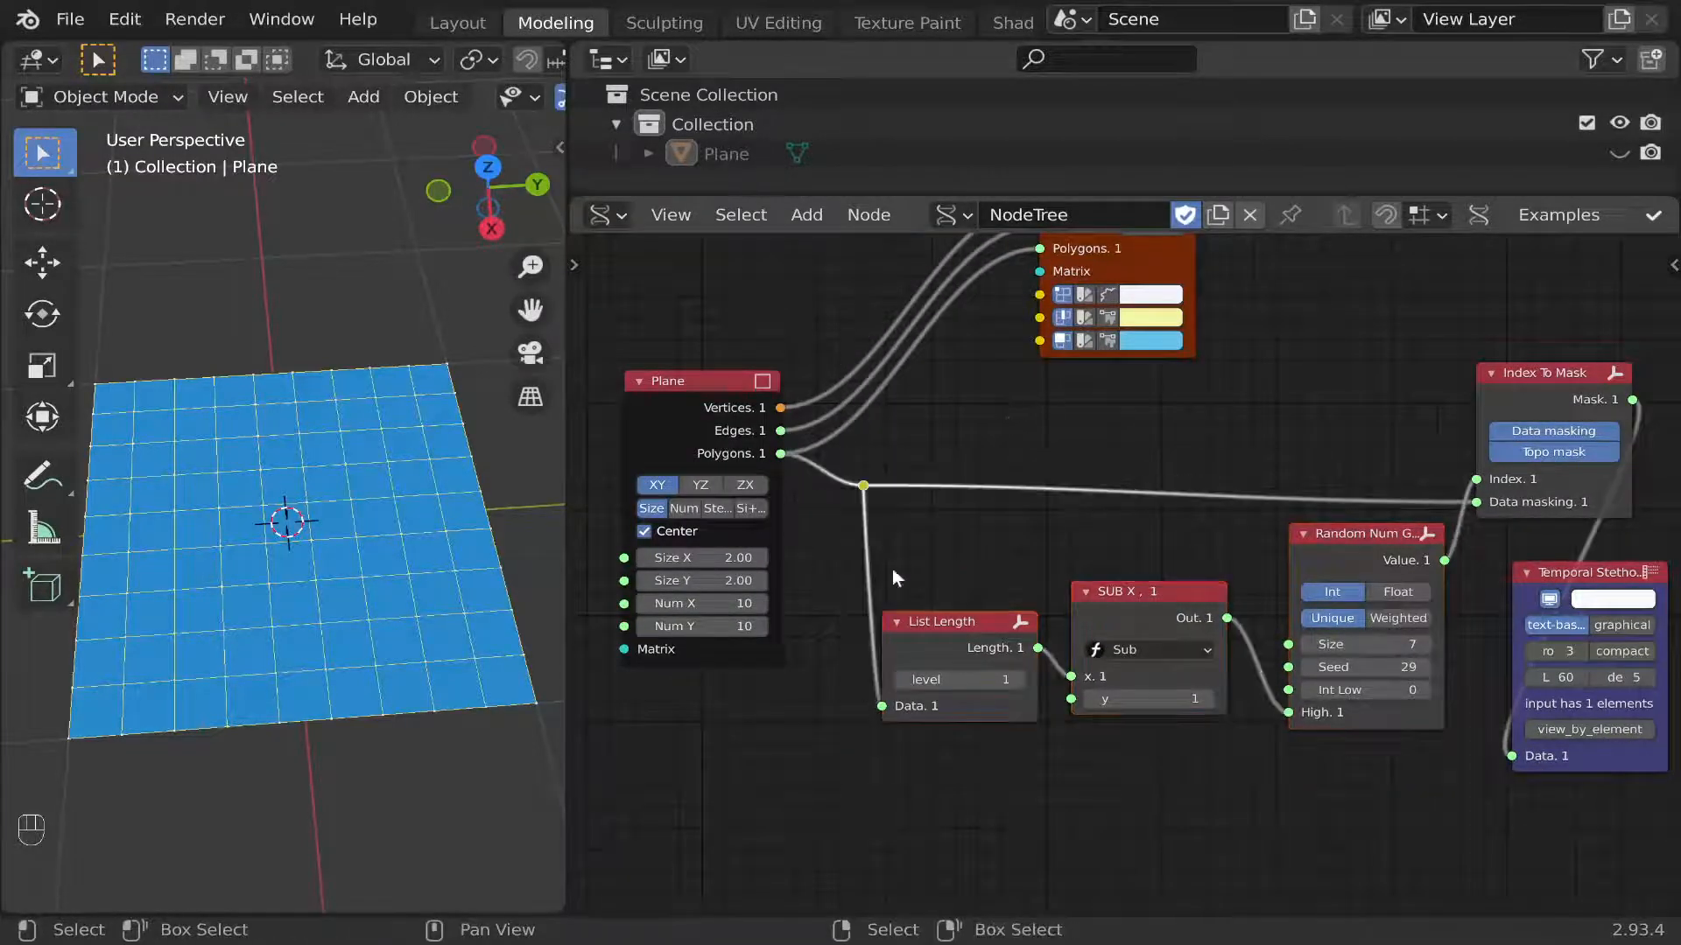
Try feeding the reroute point from the Plane's Edges and Vertices outputs, and relink it to the Polygons output.
{"action": "left_click_drag", "start_coordinate": [728, 417], "coordinate": [754, 443]}
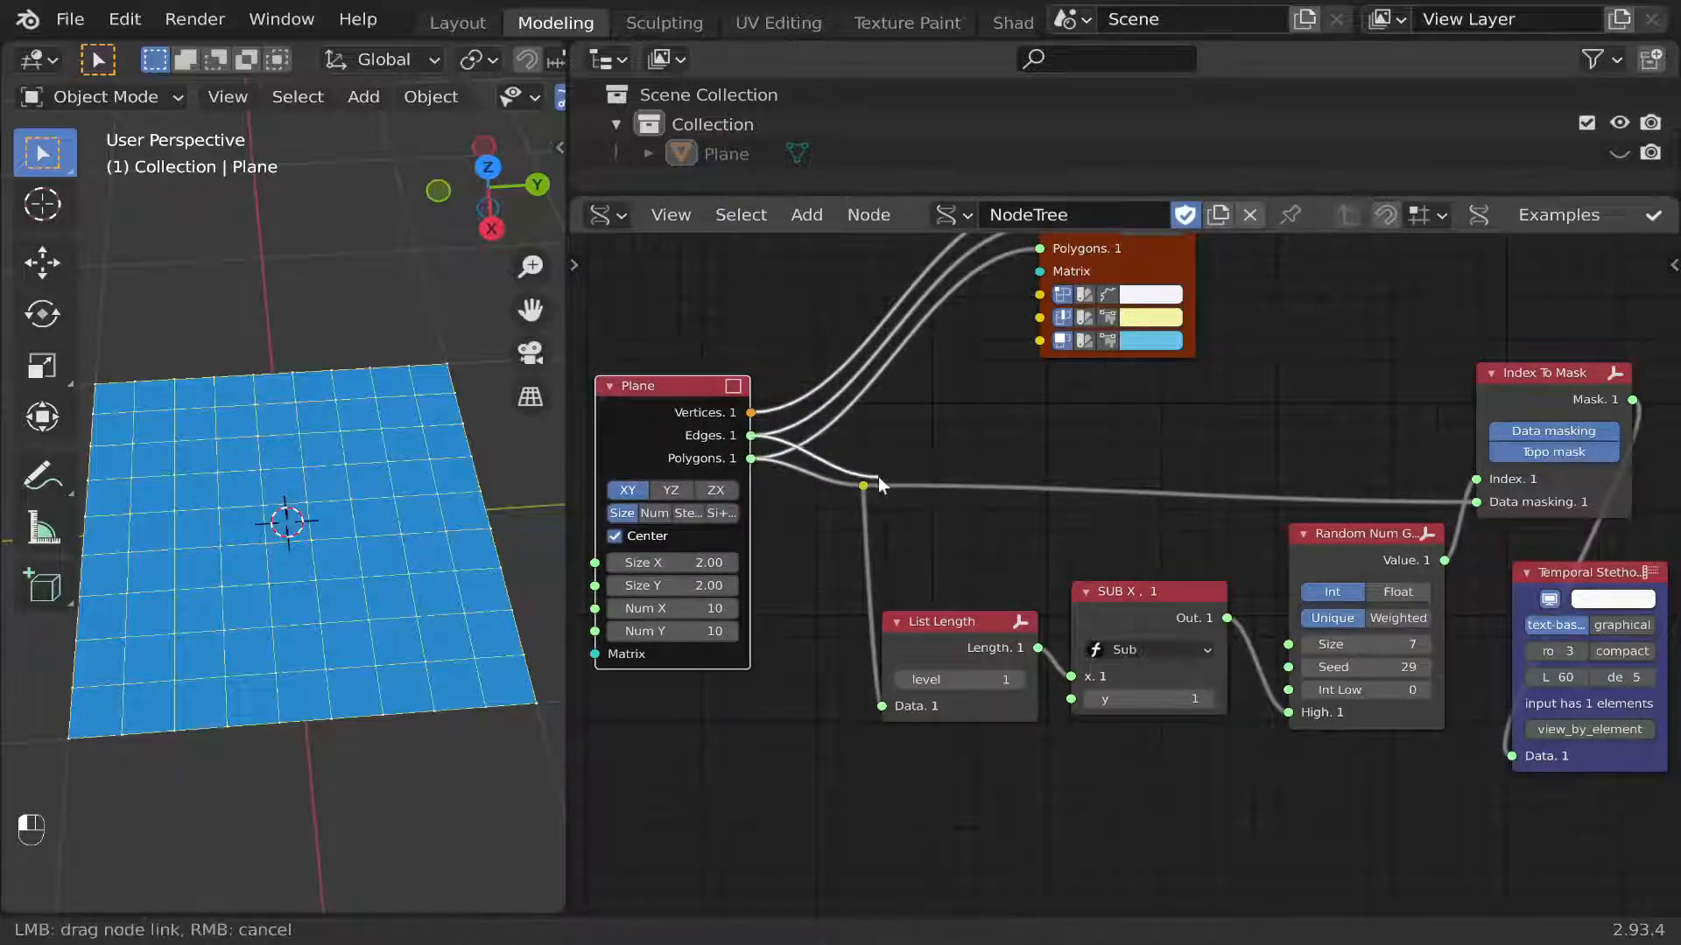
{"action": "left_click_drag", "start_coordinate": [878, 476], "coordinate": [867, 481]}
{"action": "left_click_drag", "start_coordinate": [744, 415], "coordinate": [863, 486]}
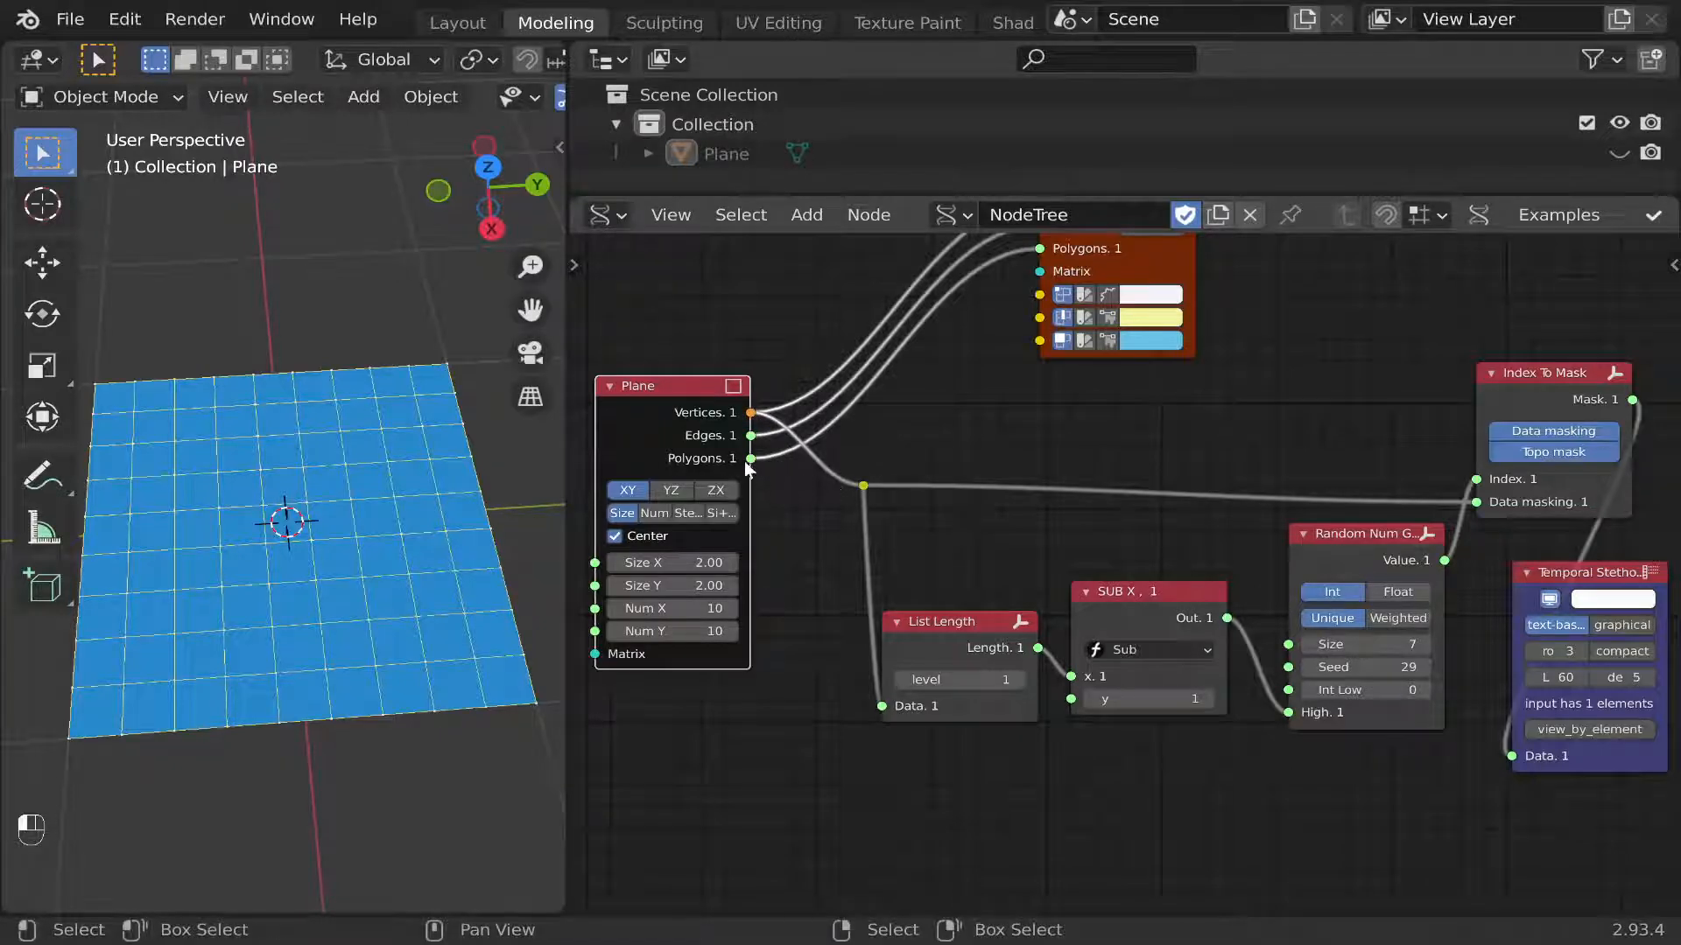
{"action": "left_click_drag", "start_coordinate": [746, 462], "coordinate": [873, 484]}
Add an Extrude Separate Faces node beside Index To Mask.
{"action": "scroll", "coordinate": [1287, 573], "scroll_direction": "down", "scroll_amount": 1}
{"action": "scroll", "coordinate": [1488, 518], "scroll_direction": "up", "scroll_amount": 1}
{"action": "middle_click_drag", "start_coordinate": [1499, 513], "coordinate": [1135, 534]}
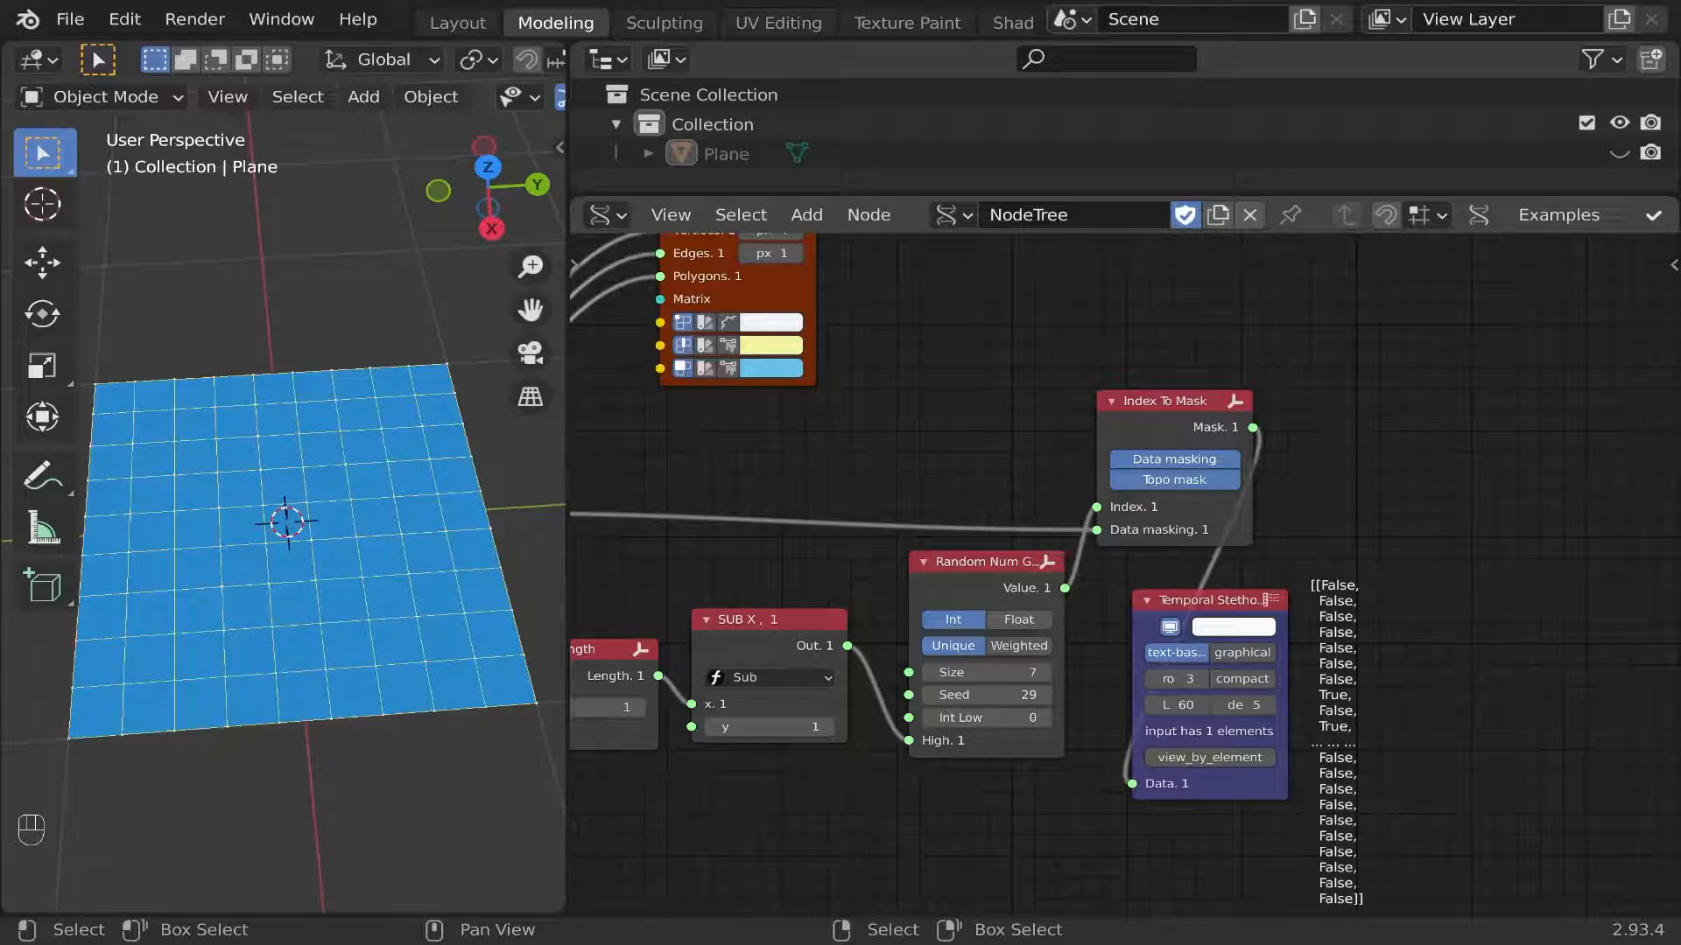
{"action": "left_click", "coordinate": [806, 214]}
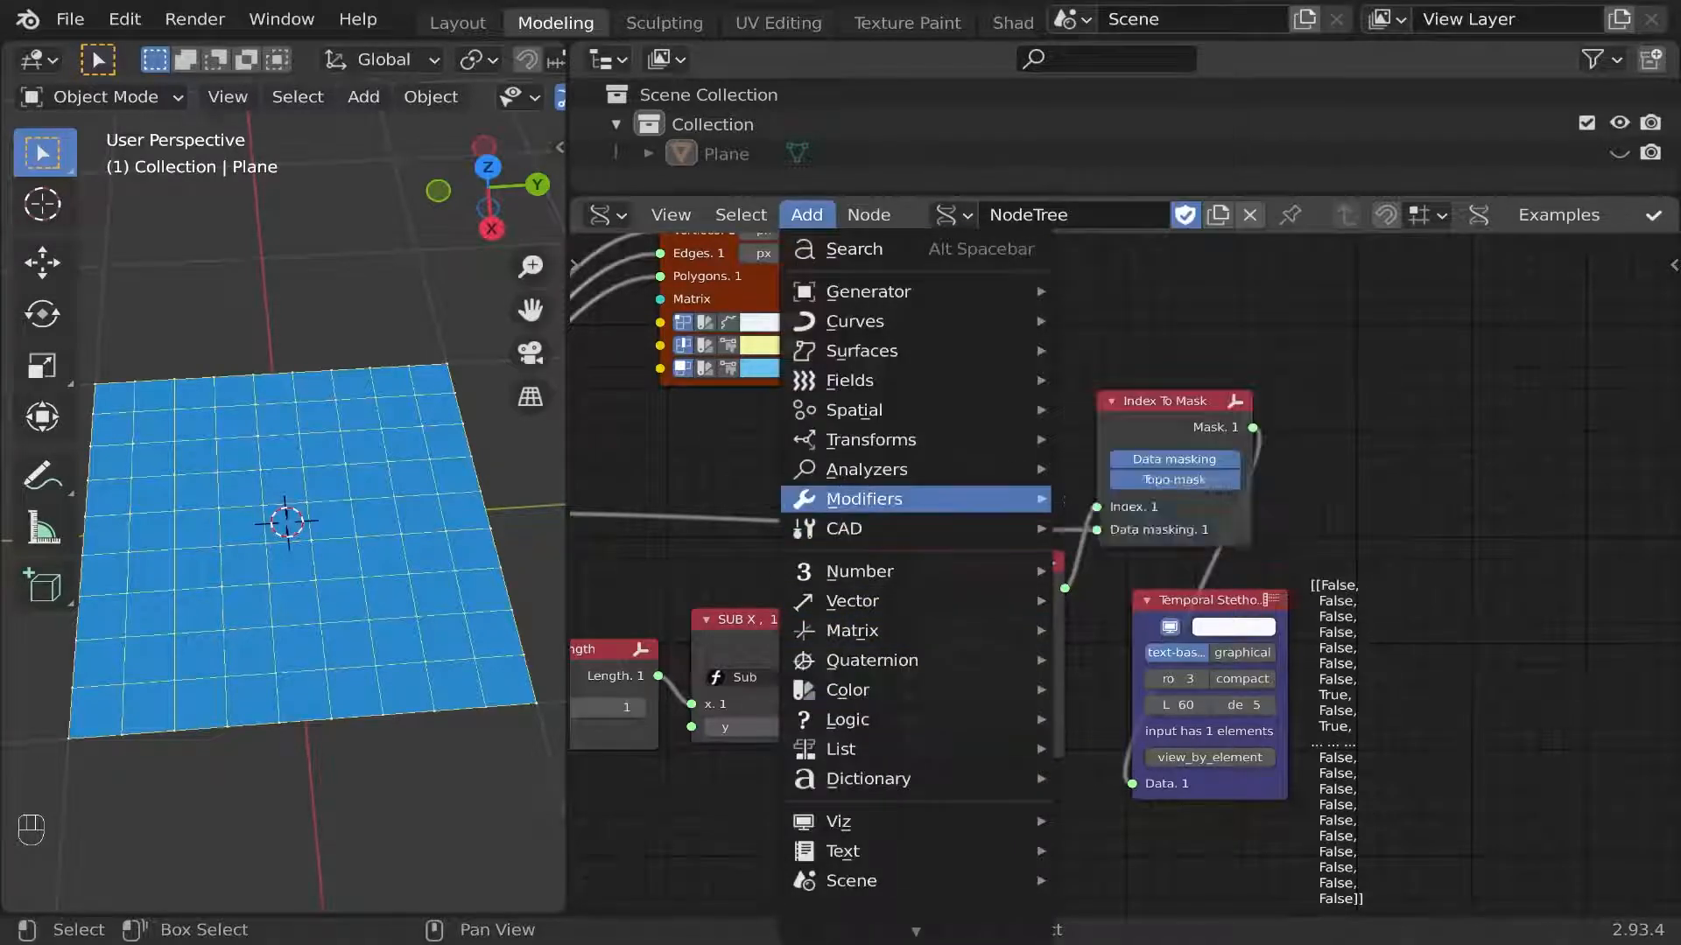
{"action": "mouse_move", "coordinate": [864, 499]}
{"action": "mouse_move", "coordinate": [1166, 498]}
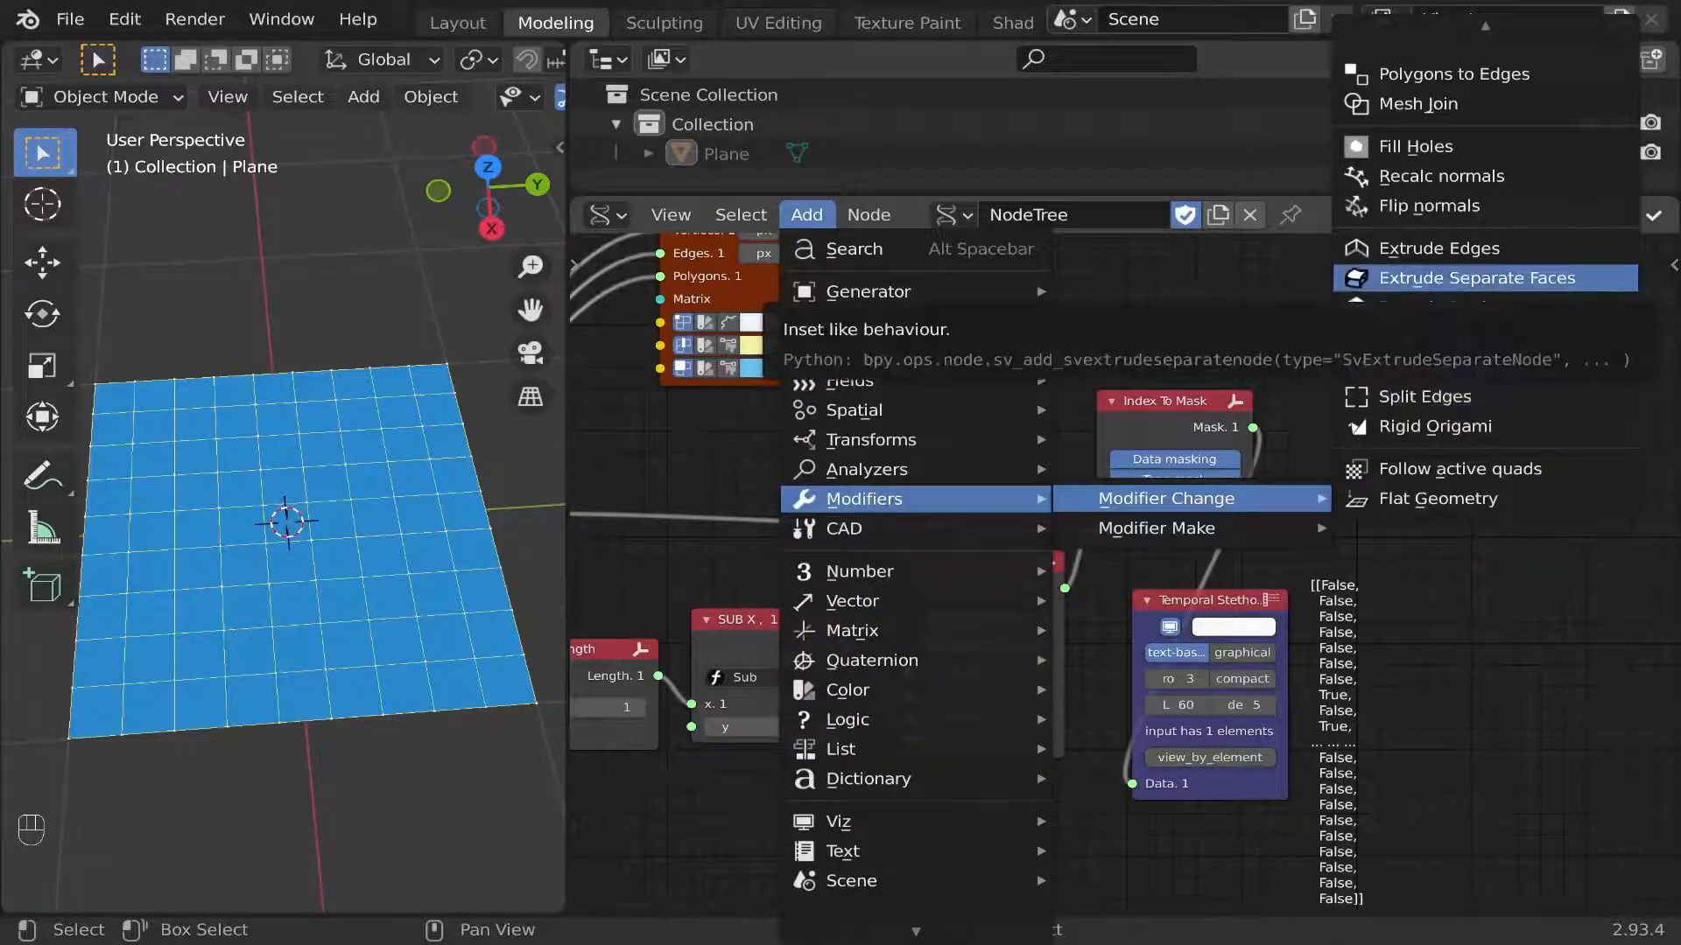
{"action": "left_click", "coordinate": [1476, 278]}
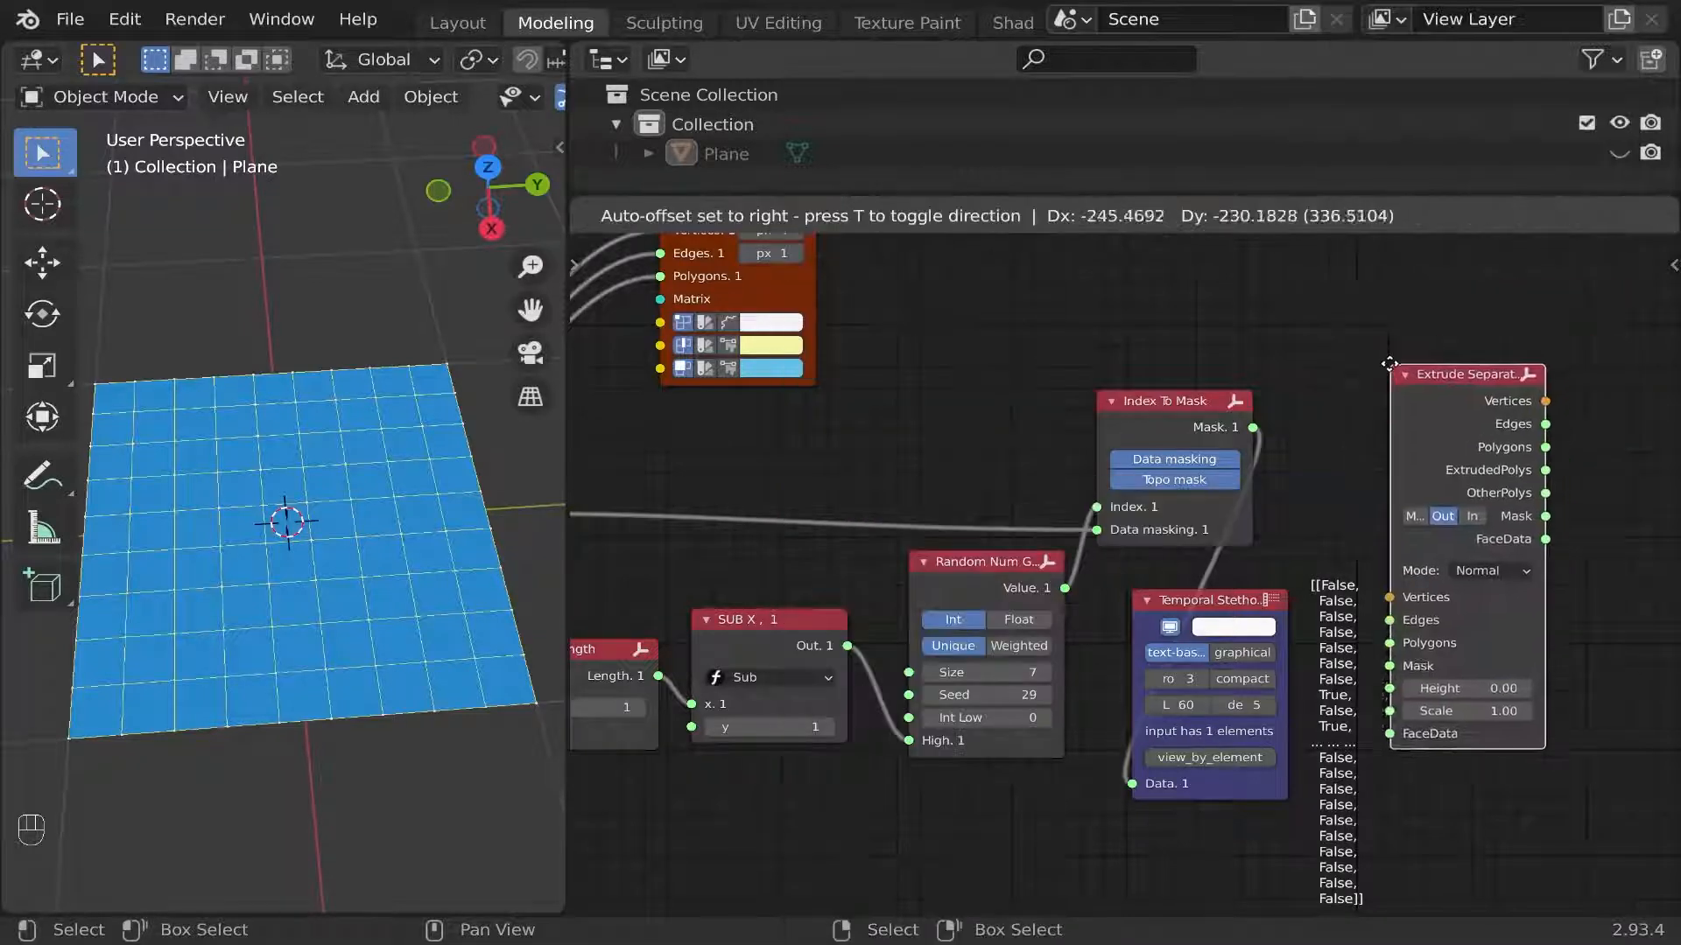
{"action": "left_click", "coordinate": [1353, 392]}
Route the Plane's Vertices, Edges and Polygons through the Extrude Separate Faces node into the Temporal Viewer.
{"action": "mouse_move", "coordinate": [1352, 391]}
{"action": "middle_mouse_down"}
{"action": "mouse_move", "coordinate": [1390, 412]}
{"action": "mouse_move", "coordinate": [1357, 418]}
{"action": "middle_mouse_up"}
{"action": "left_click", "coordinate": [702, 422], "text": "shift"}
{"action": "key", "text": "v"}
{"action": "scroll", "coordinate": [1441, 402], "scroll_direction": "up", "scroll_amount": 5}
{"action": "left_click_drag", "start_coordinate": [1357, 418], "coordinate": [1377, 344]}
Link Index To Mask's Mask output to the extrude node's Mask input and set the extrusion Height to 0.40.
{"action": "scroll", "coordinate": [1204, 403], "scroll_direction": "up", "scroll_amount": 1}
{"action": "left_click_drag", "start_coordinate": [1180, 442], "coordinate": [1329, 546]}
{"action": "left_click_drag", "start_coordinate": [1377, 570], "coordinate": [1415, 570], "text": "shift"}
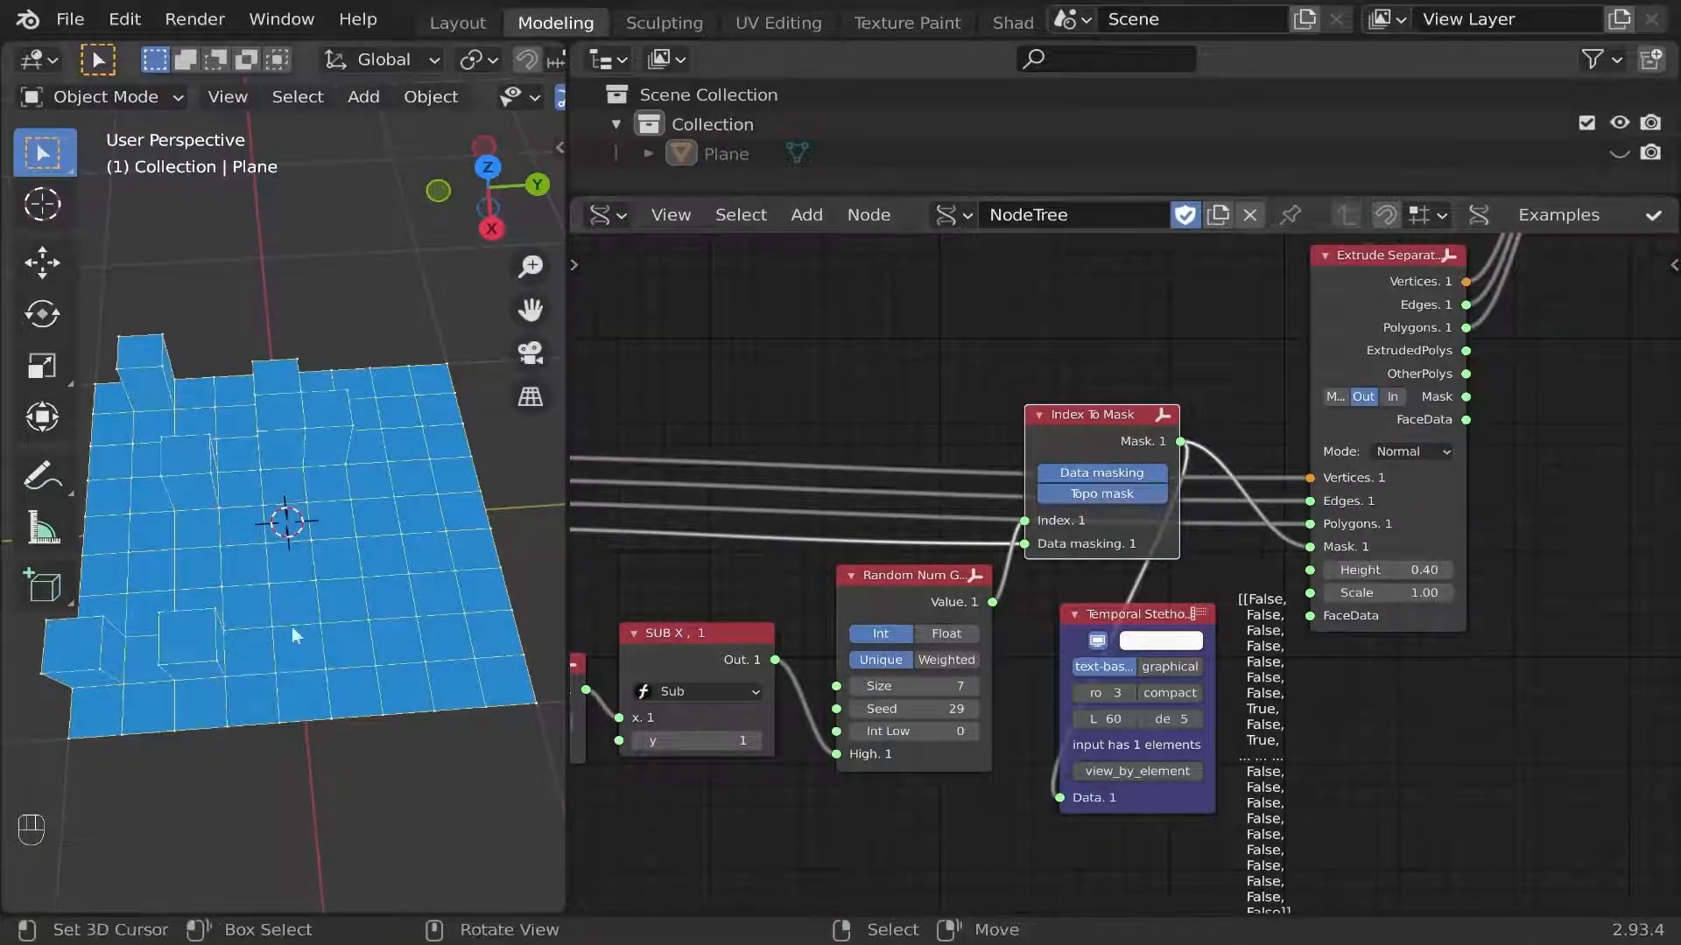
Orbit the 3D view around the plane and switch the Temporal Viewer to a shaded polygon display.
{"action": "mouse_move", "coordinate": [296, 634]}
{"action": "middle_mouse_down"}
{"action": "mouse_move", "coordinate": [438, 571]}
{"action": "mouse_move", "coordinate": [385, 595]}
{"action": "middle_mouse_up"}
{"action": "mouse_move", "coordinate": [219, 674]}
{"action": "middle_mouse_down", "text": "shift"}
{"action": "mouse_move", "coordinate": [364, 539]}
{"action": "mouse_move", "coordinate": [350, 569]}
{"action": "middle_mouse_up", "text": "shift"}
{"action": "middle_click_drag", "start_coordinate": [1407, 385], "coordinate": [1001, 712]}
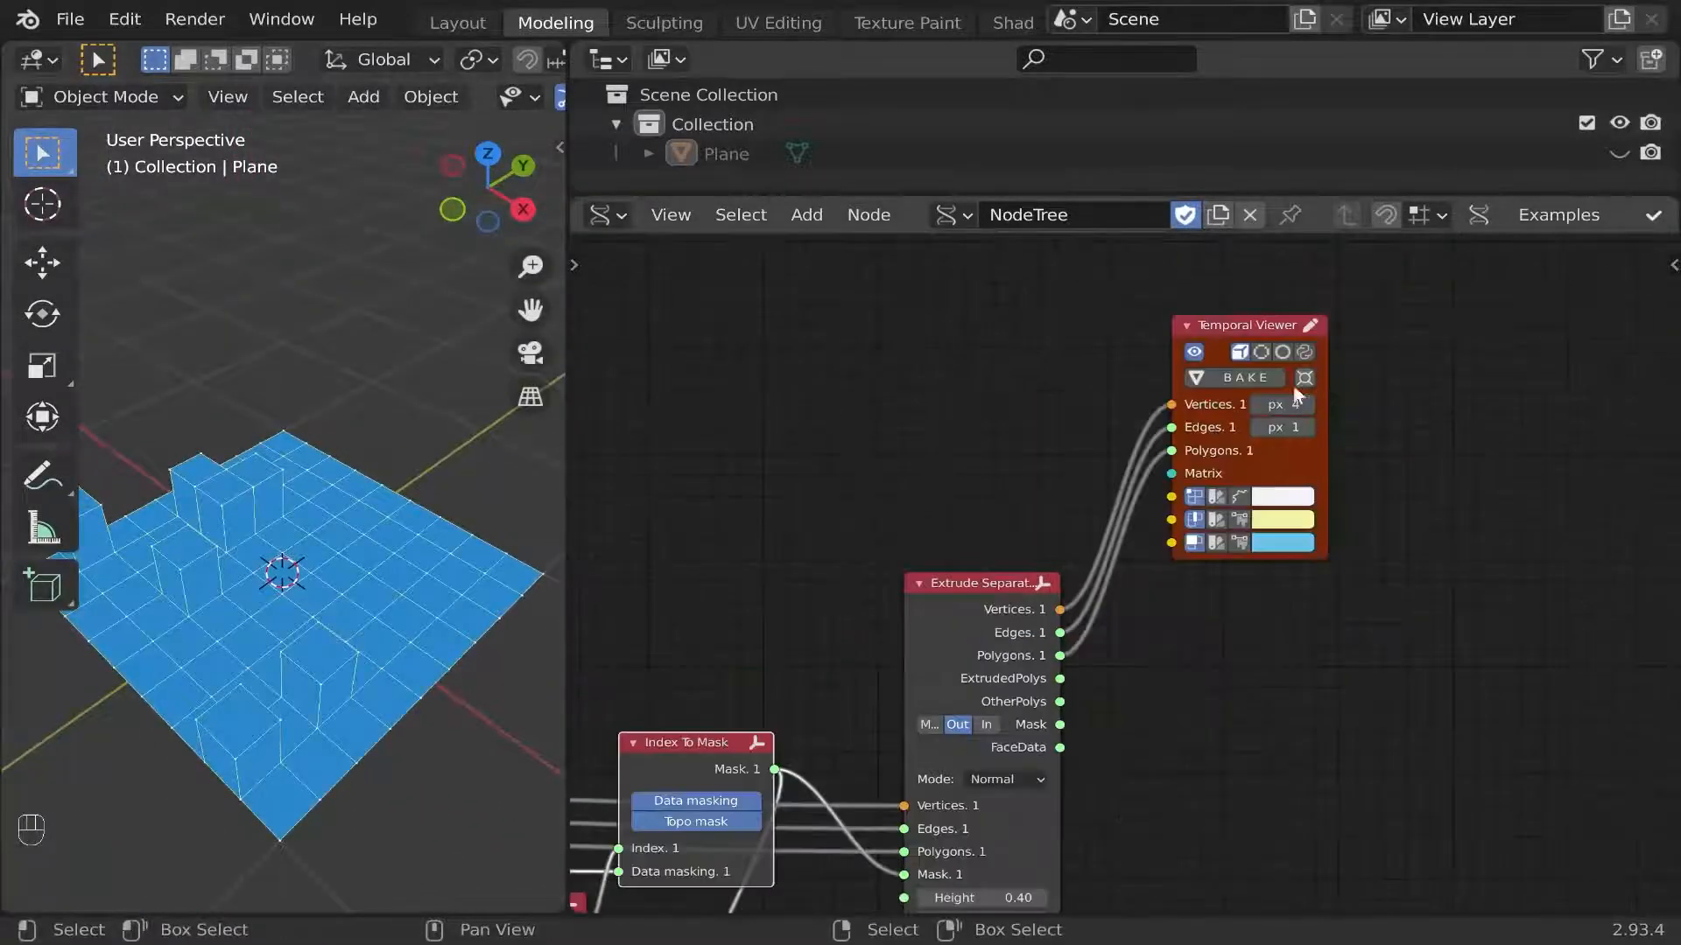
{"action": "left_click", "coordinate": [1261, 352]}
Set the extrusion Height to 0.46 and Random Num Gen's Size to 13 and Seed to 33.
{"action": "middle_click_drag", "start_coordinate": [846, 870], "coordinate": [1232, 550]}
{"action": "scroll", "coordinate": [1232, 550], "scroll_direction": "up", "scroll_amount": 4}
{"action": "left_click_drag", "start_coordinate": [1429, 590], "coordinate": [1441, 590], "text": "shift"}
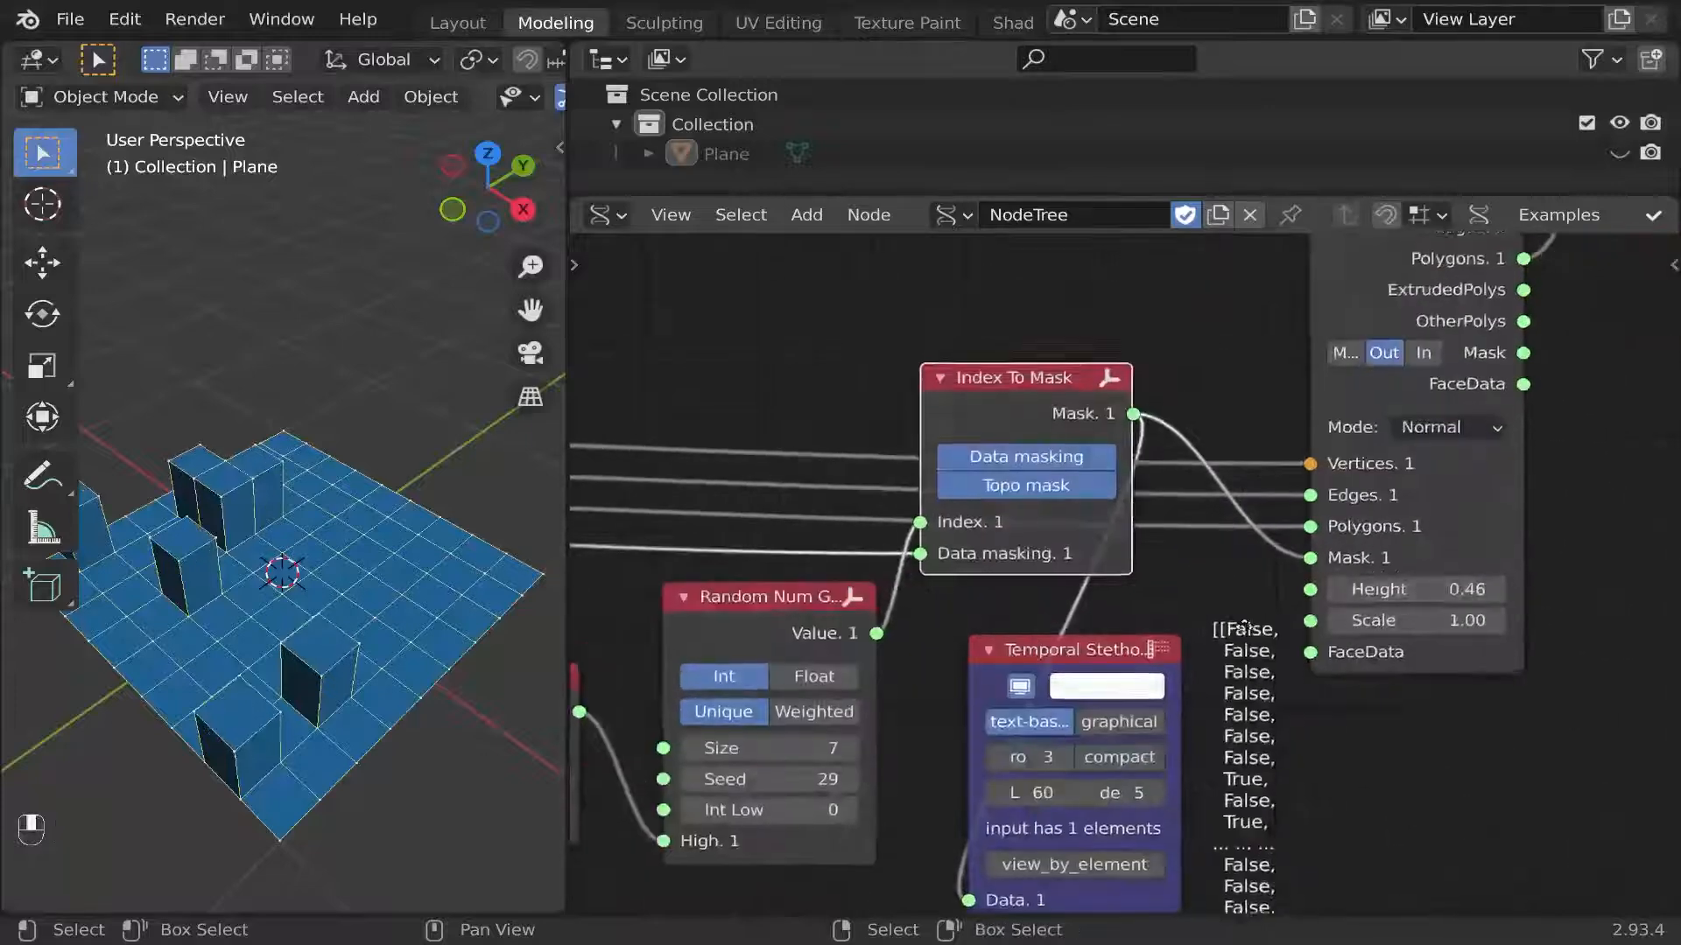
{"action": "middle_click_drag", "start_coordinate": [785, 780], "coordinate": [1038, 704]}
{"action": "left_click_drag", "start_coordinate": [1058, 670], "coordinate": [1104, 698]}
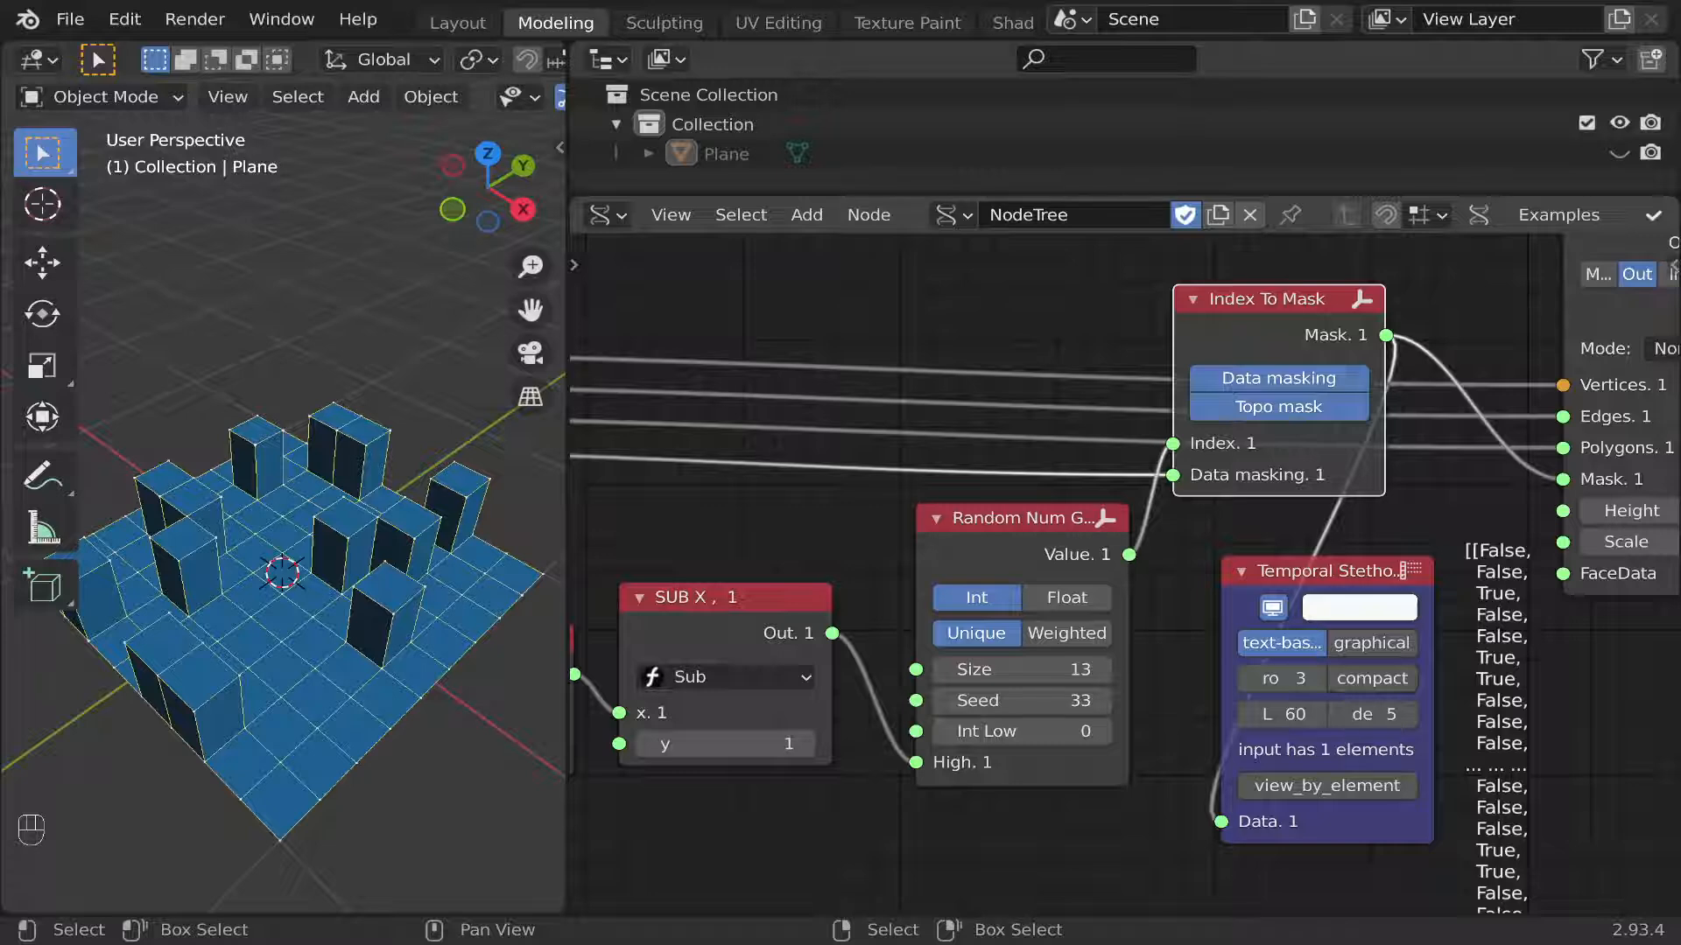
Delete the Temporal Stethoscope node connected to Index To Mask.
{"action": "scroll", "coordinate": [1172, 718], "scroll_direction": "down", "scroll_amount": 6}
{"action": "middle_click_drag", "start_coordinate": [1172, 718], "coordinate": [1362, 528]}
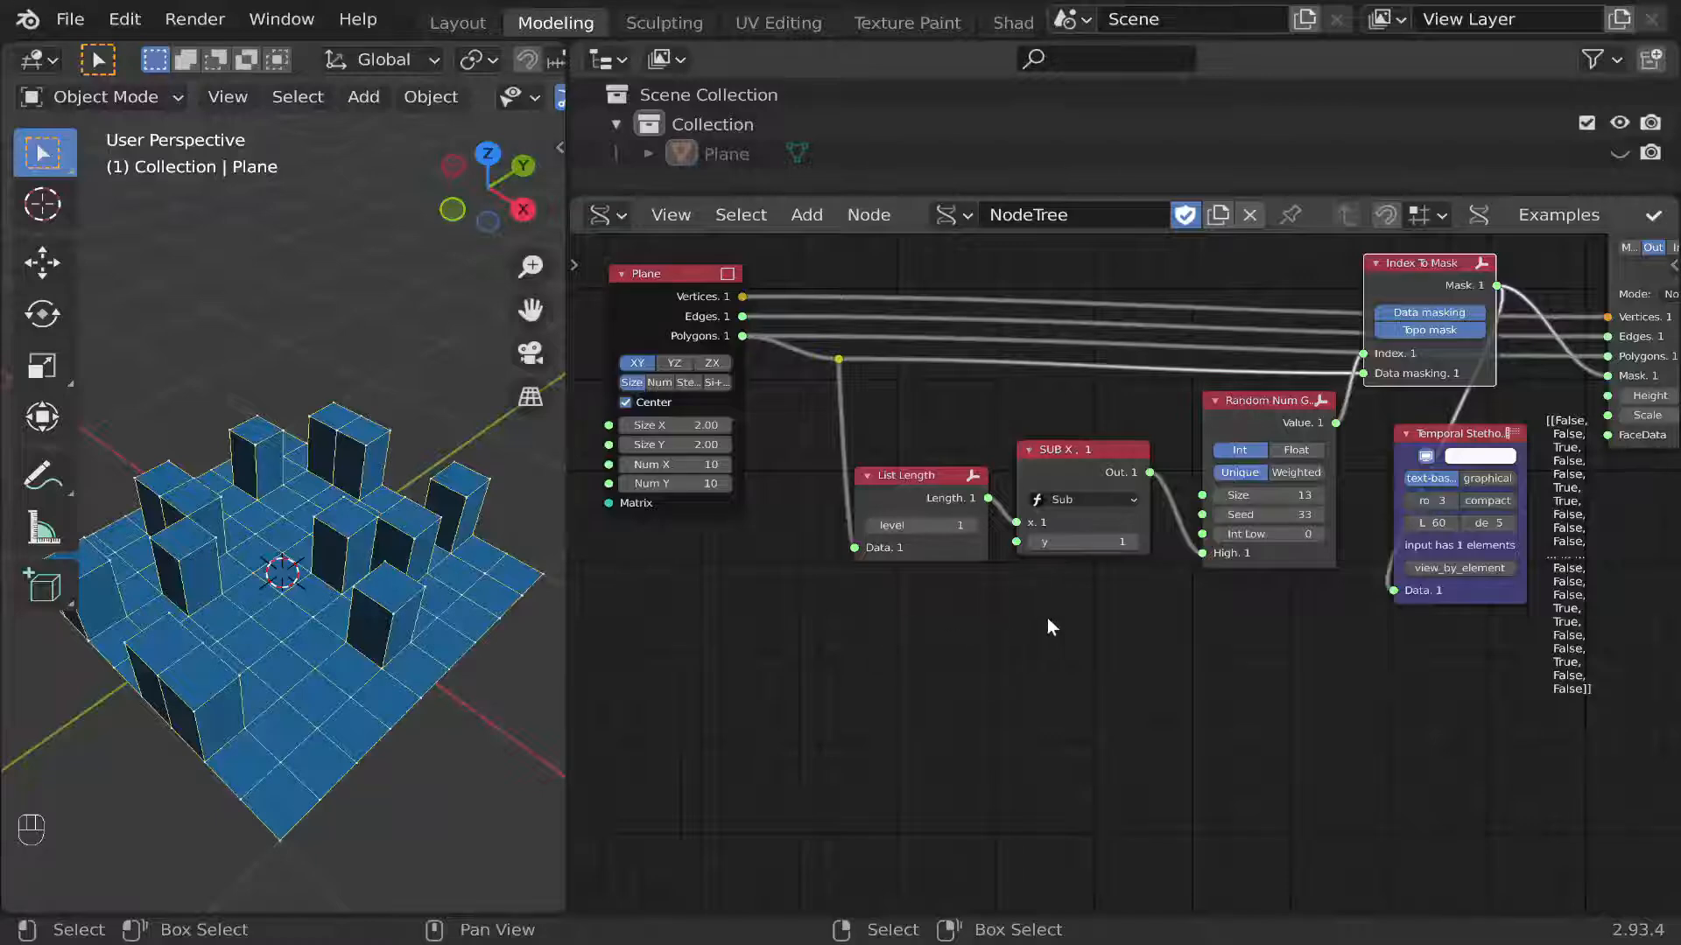
{"action": "middle_click_drag", "start_coordinate": [1353, 519], "coordinate": [1339, 521]}
{"action": "left_click", "coordinate": [1434, 451]}
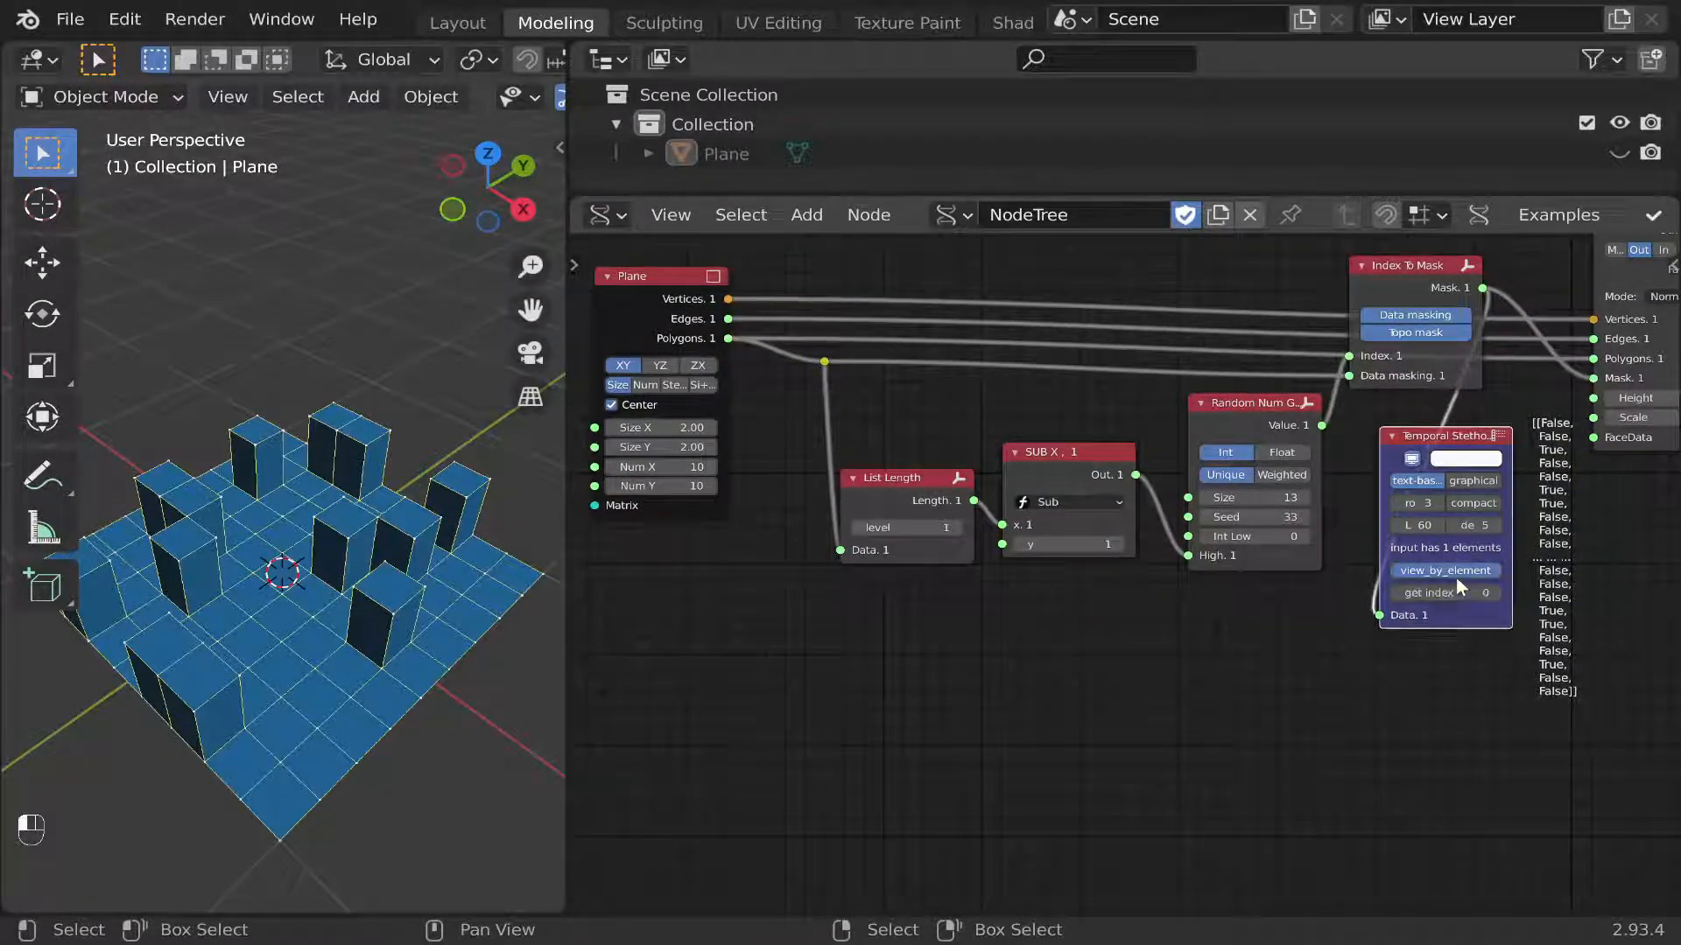
{"action": "key", "text": "x"}
Duplicate the Random Num Gen and Index To Mask nodes together and place the copies below List Length and Sub.
{"action": "left_click_drag", "start_coordinate": [1456, 613], "coordinate": [1286, 260]}
{"action": "key", "text": "shift+d"}
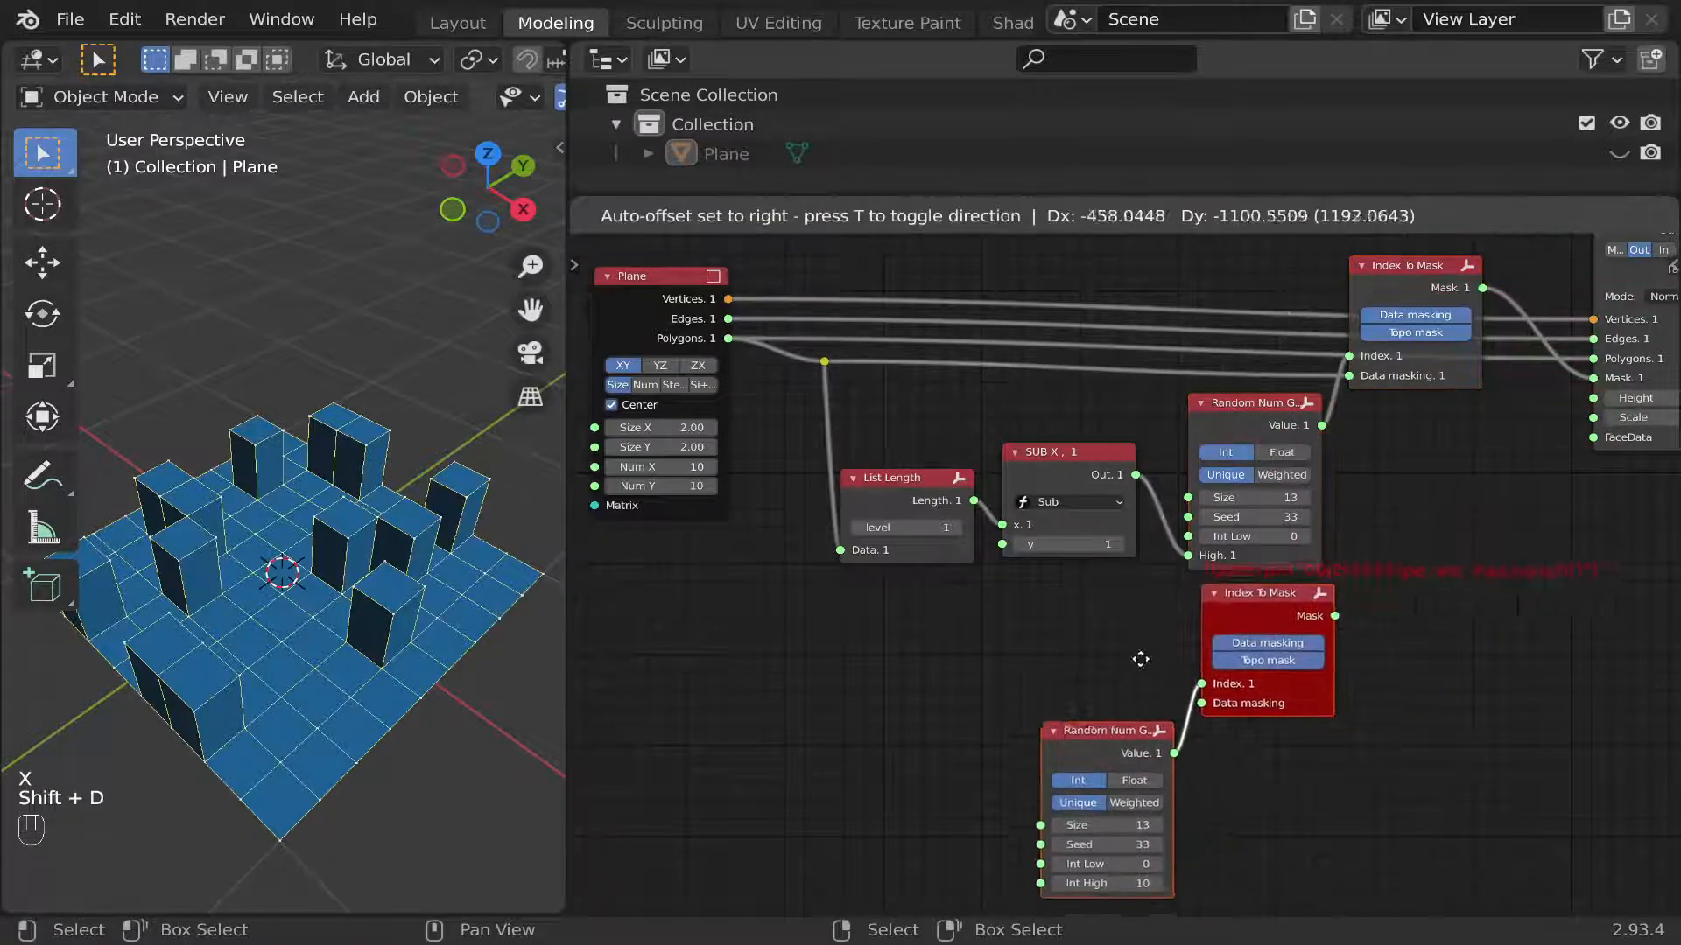
{"action": "left_click", "coordinate": [967, 754]}
{"action": "left_click_drag", "start_coordinate": [968, 754], "coordinate": [894, 683]}
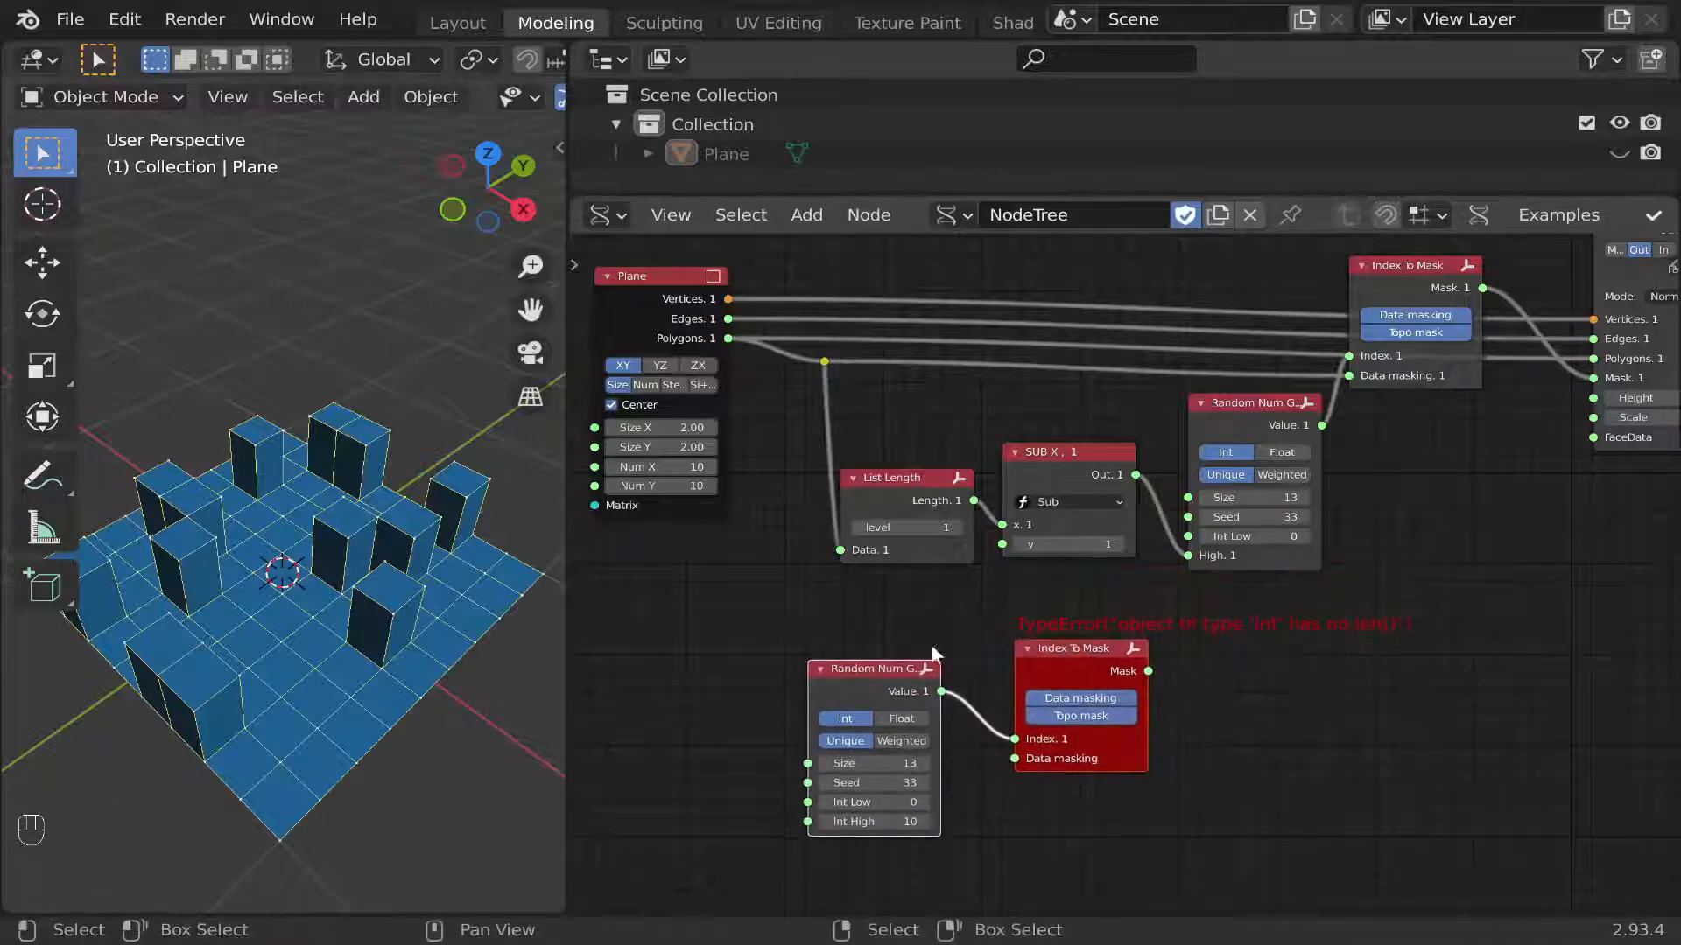
Link the Plane's Polygons output to the copied Index To Mask's Data masking input and shift both copied nodes.
{"action": "middle_click_drag", "start_coordinate": [833, 467], "coordinate": [924, 451]}
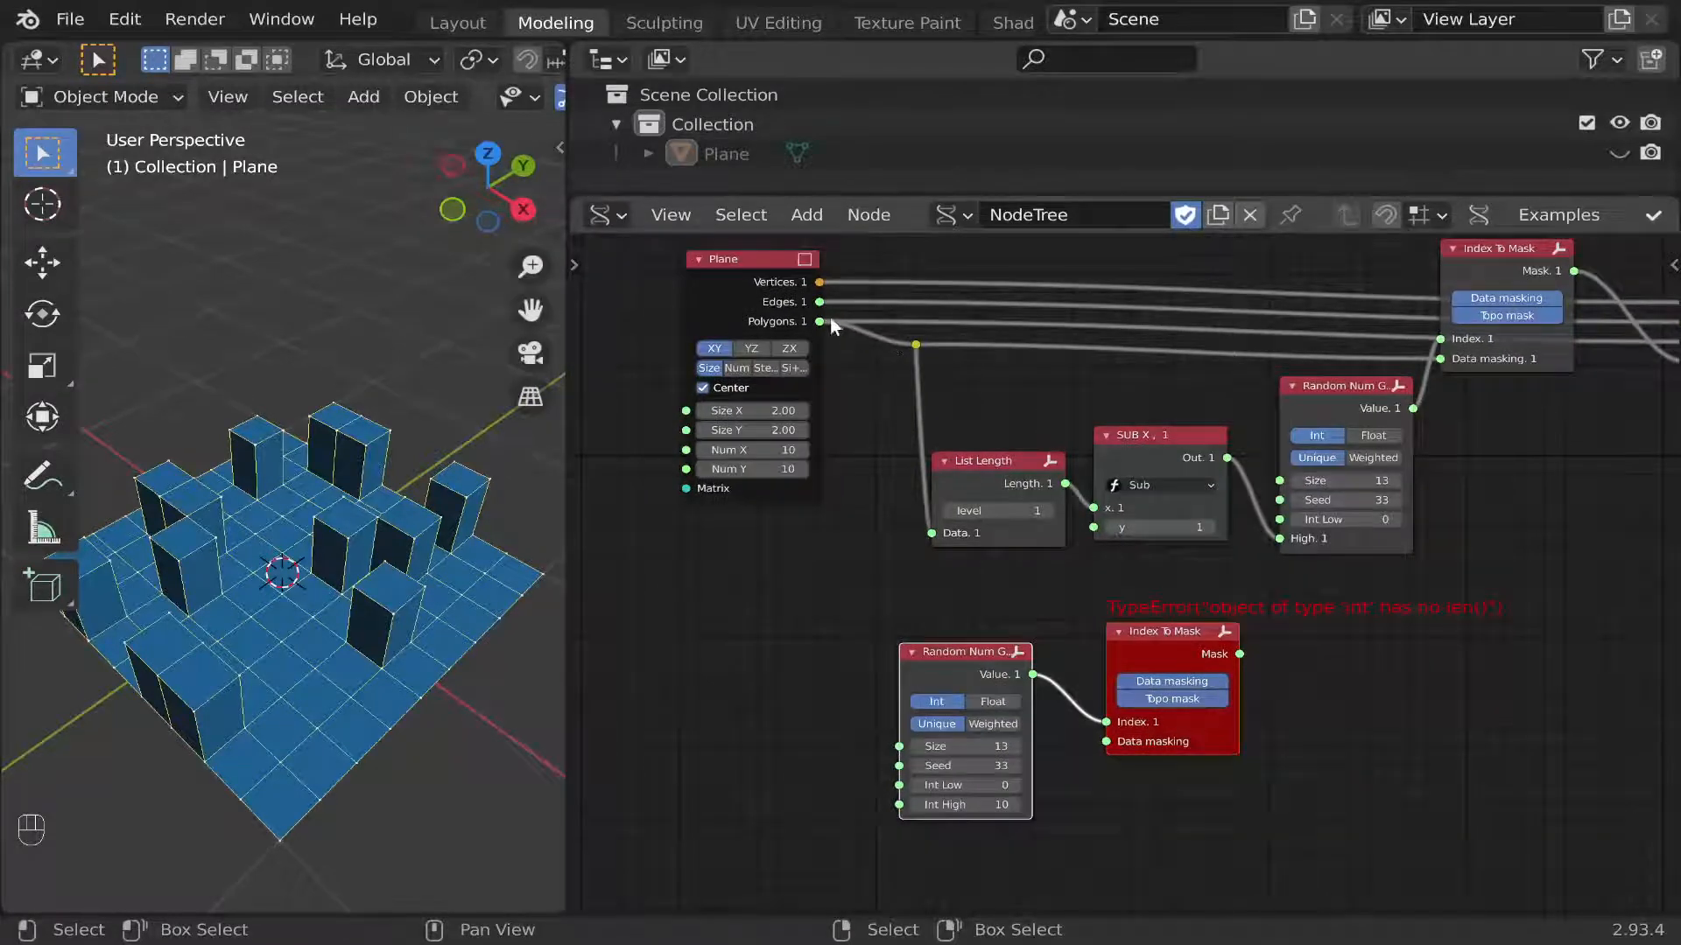
{"action": "left_click_drag", "start_coordinate": [820, 322], "coordinate": [1108, 741]}
{"action": "left_click_drag", "start_coordinate": [1309, 639], "coordinate": [968, 751]}
{"action": "left_click_drag", "start_coordinate": [1010, 669], "coordinate": [865, 658]}
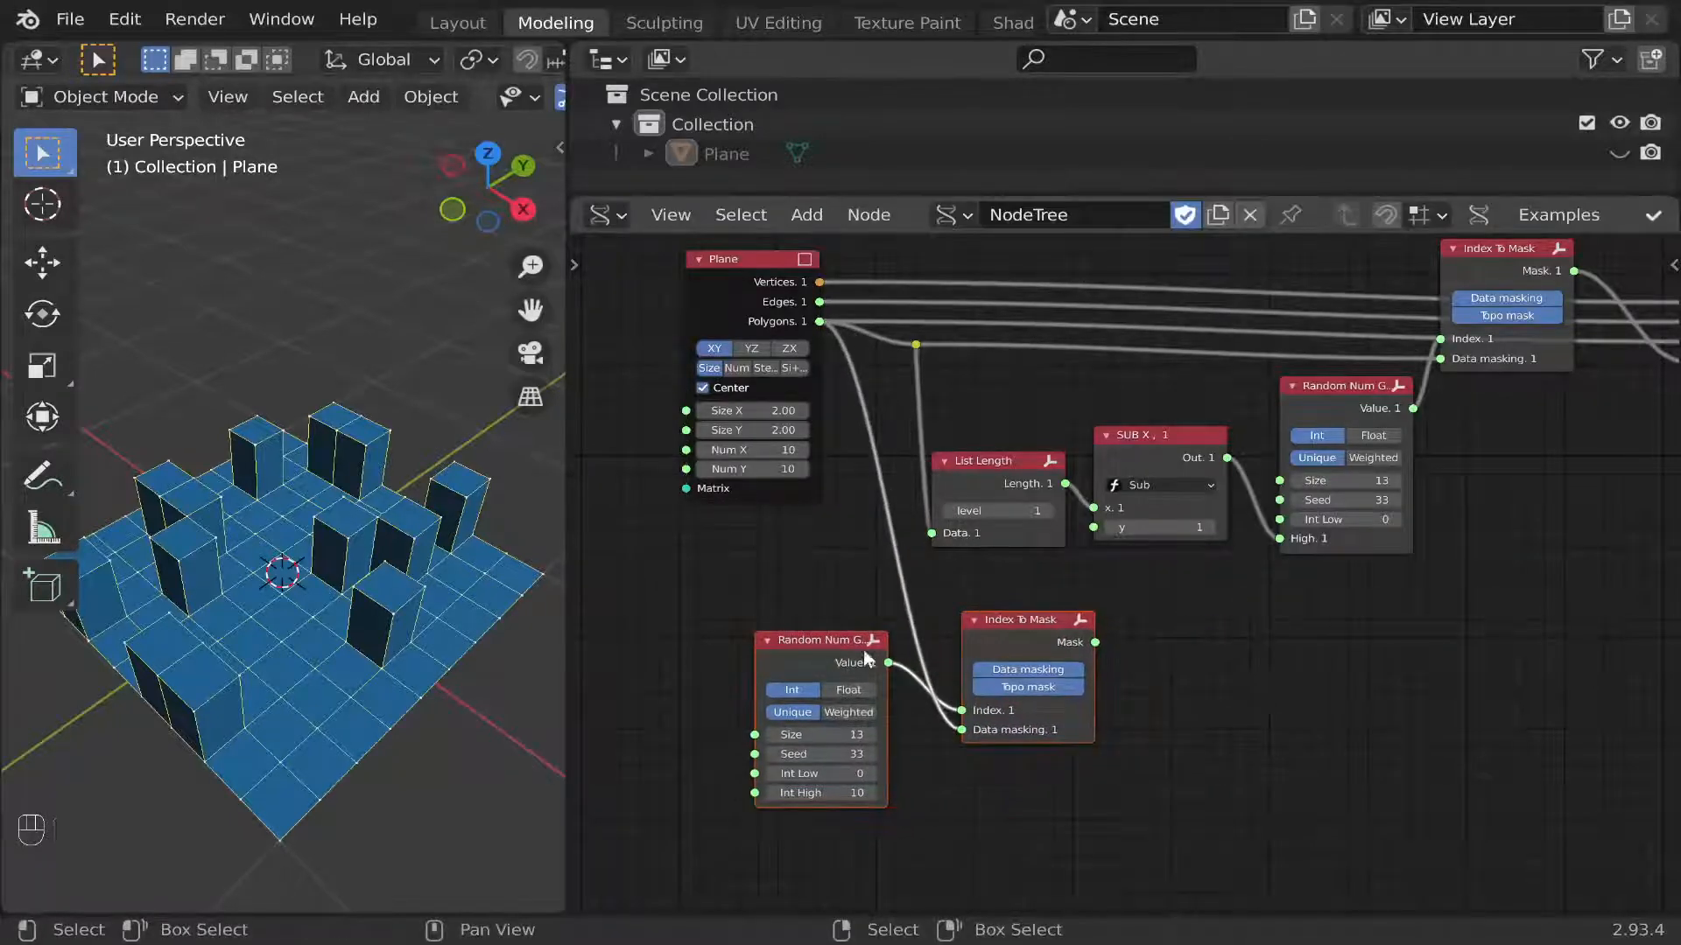
Attach a Temporal Stethoscope to the copied Index To Mask and set the copied Random Num Gen's Int High to 32.
{"action": "left_click", "coordinate": [1001, 623], "text": "ctrl"}
{"action": "middle_click_drag", "start_coordinate": [1002, 623], "coordinate": [1076, 510]}
{"action": "scroll", "coordinate": [996, 560], "scroll_direction": "up", "scroll_amount": 2}
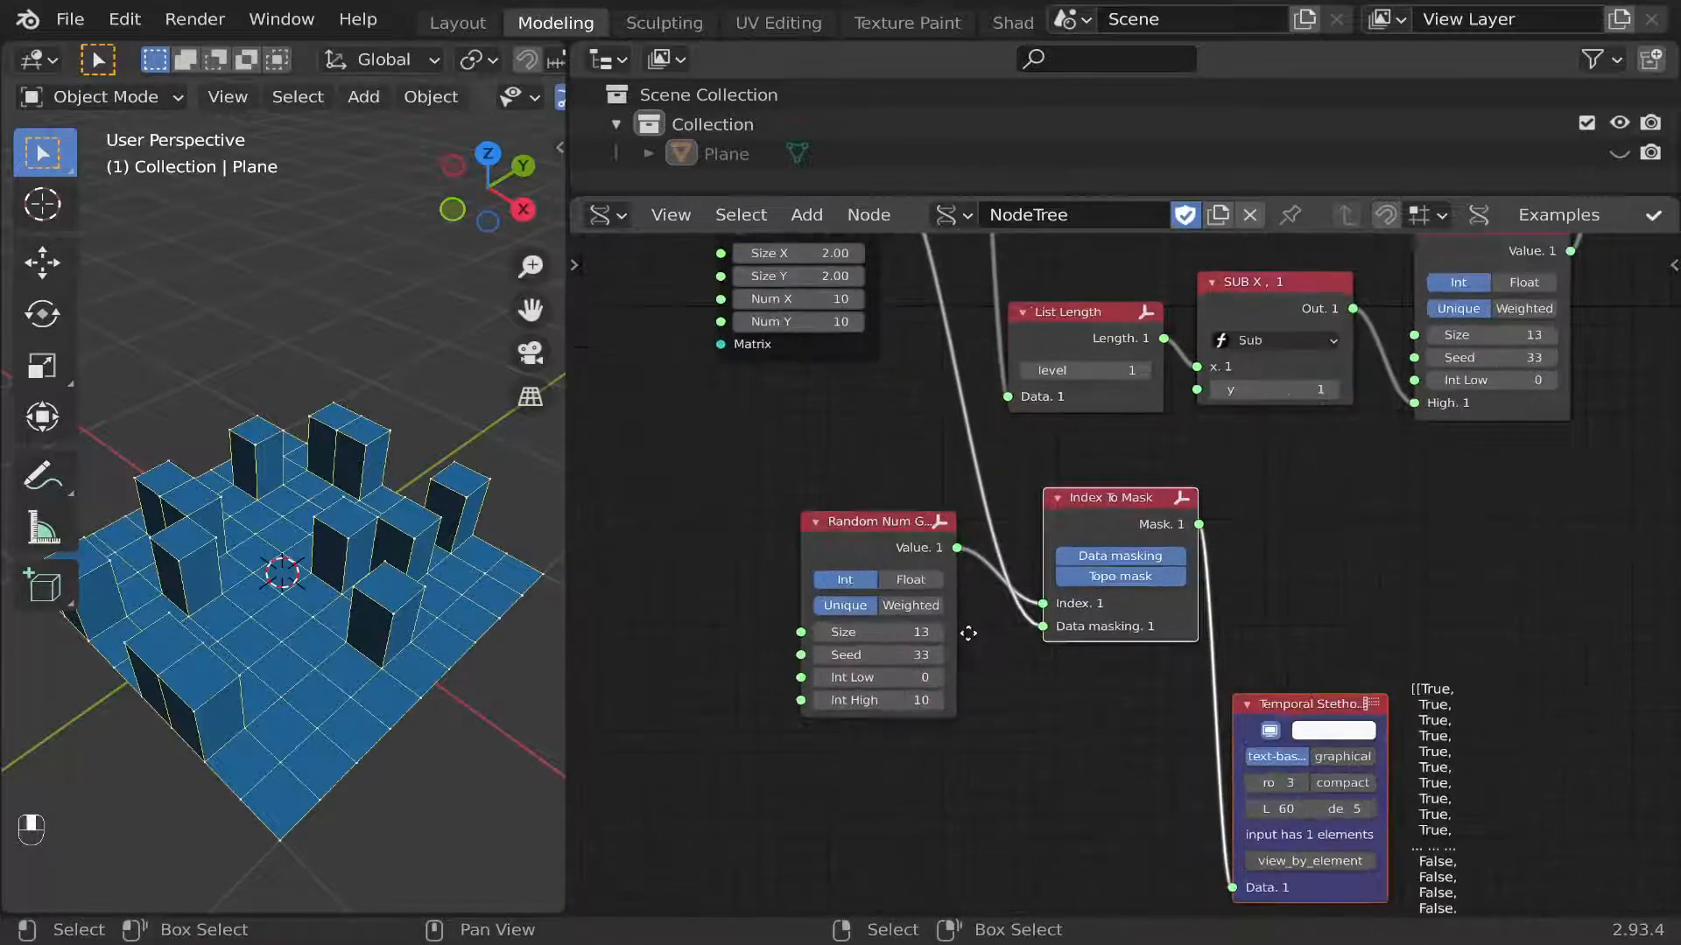
{"action": "scroll", "coordinate": [971, 639], "scroll_direction": "up", "scroll_amount": 2}
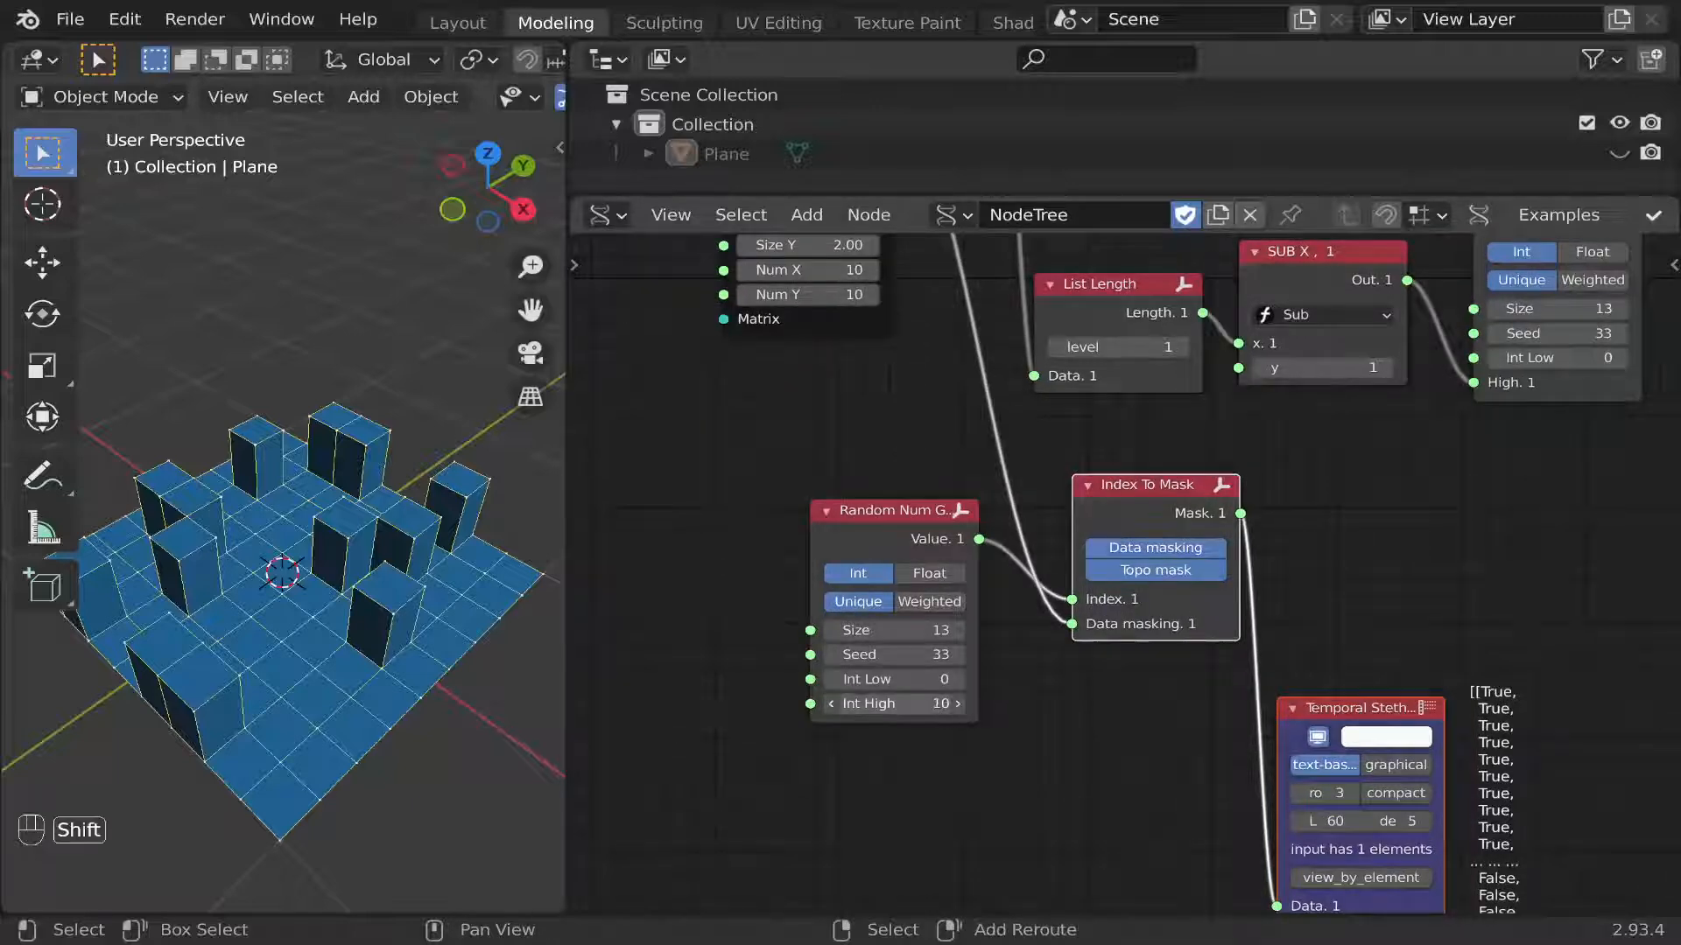
{"action": "left_click_drag", "start_coordinate": [893, 704], "coordinate": [954, 704], "text": "shift"}
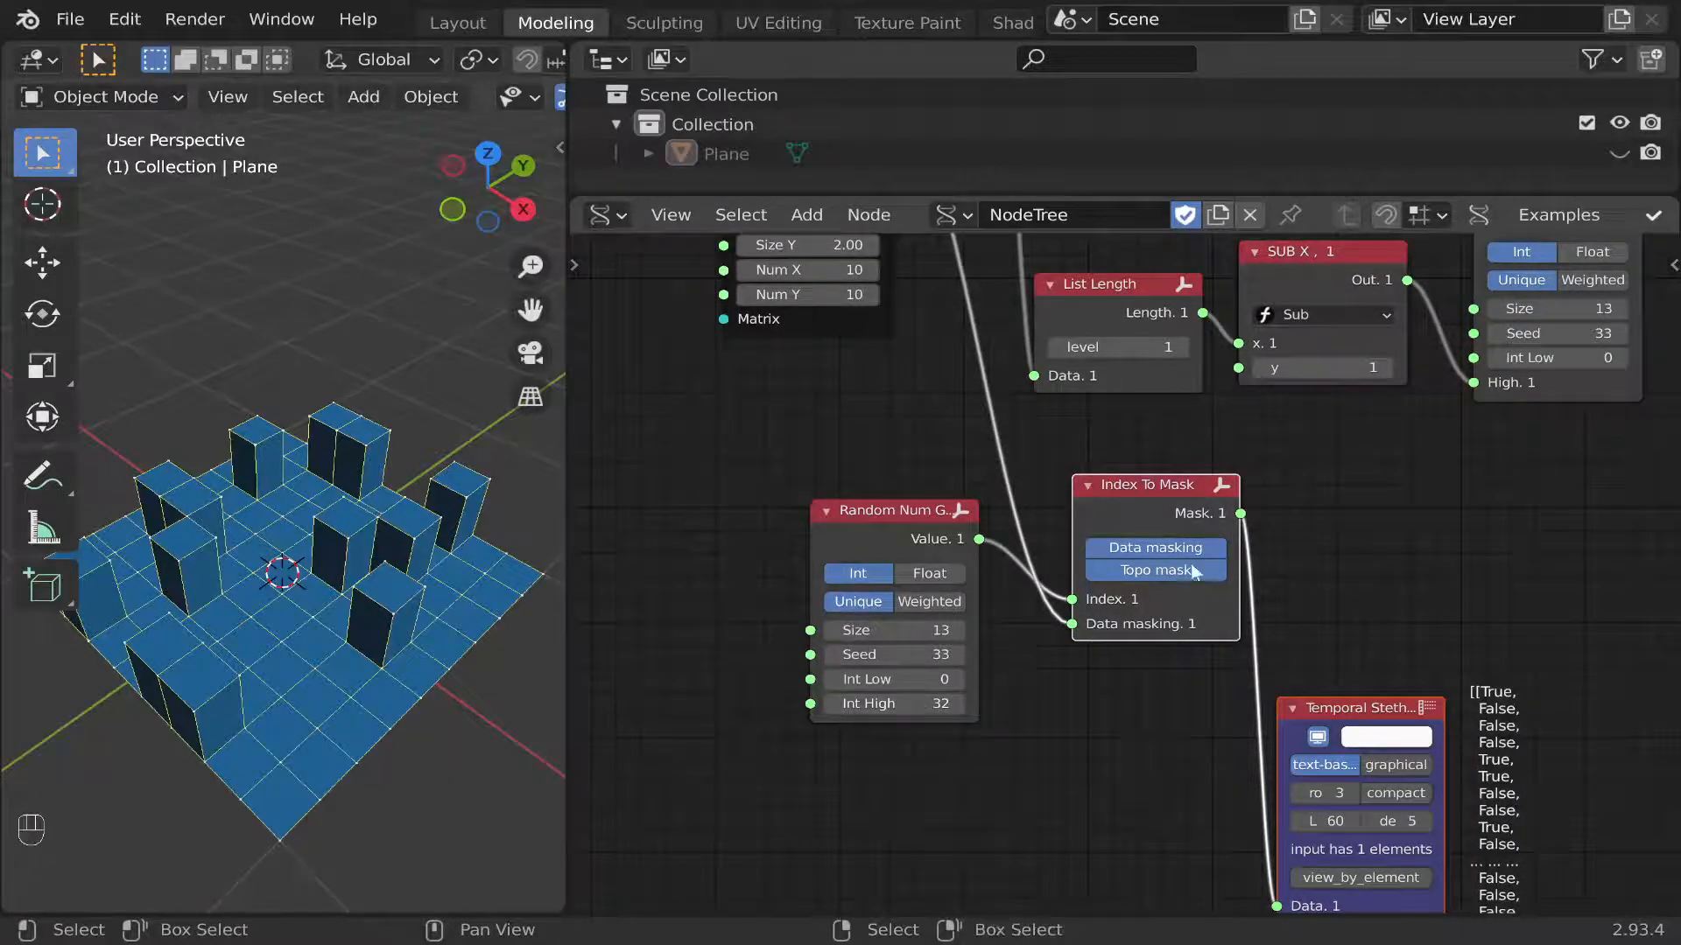
Link the copied Index To Mask's Mask output to the Extrude Separate Faces node's Mask input.
{"action": "scroll", "coordinate": [1235, 552], "scroll_direction": "down", "scroll_amount": 2}
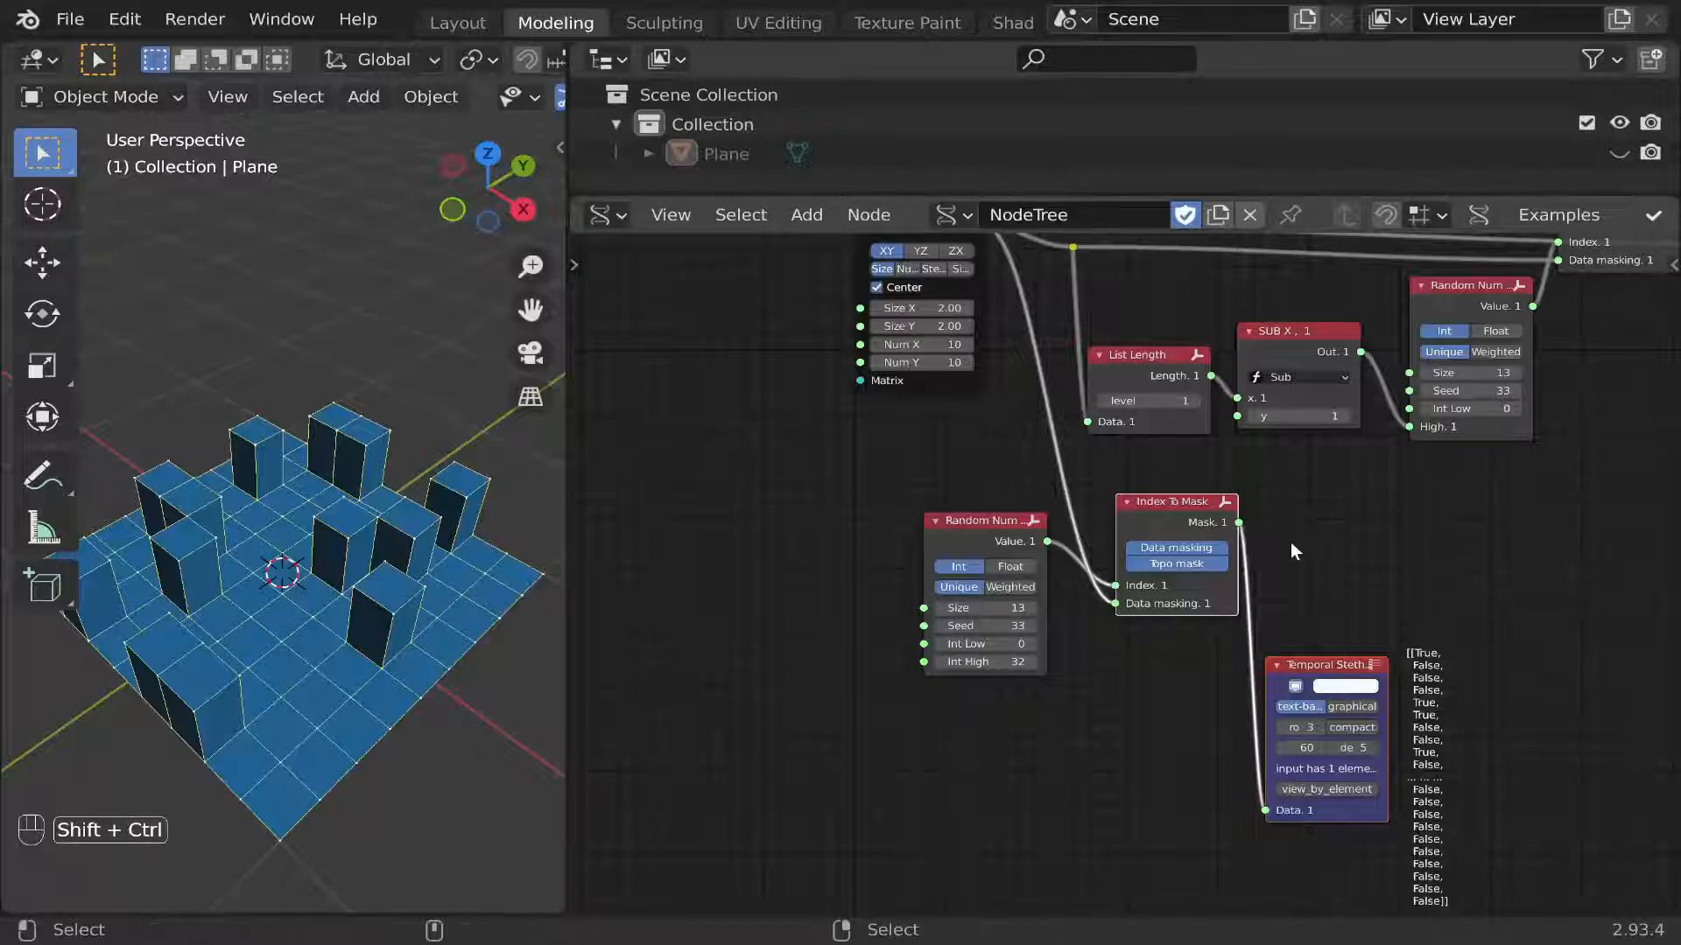
{"action": "key", "text": "ctrl+shift+period"}
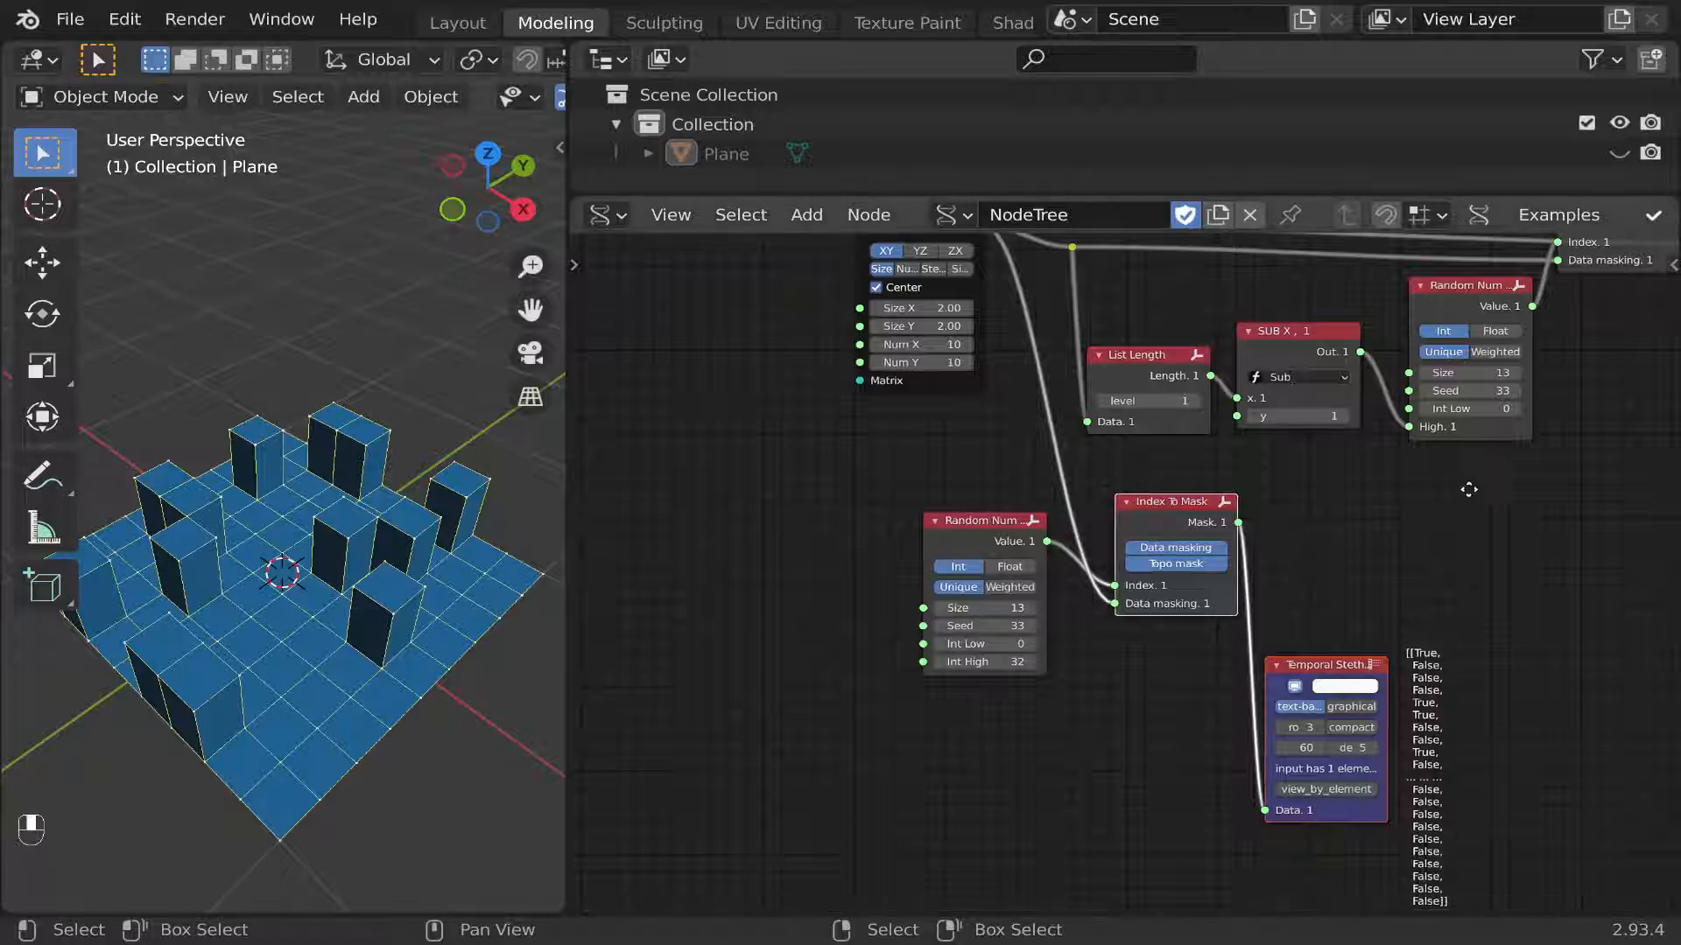
{"action": "middle_click_drag", "start_coordinate": [1461, 481], "coordinate": [1151, 653]}
{"action": "left_click_drag", "start_coordinate": [930, 701], "coordinate": [1473, 441]}
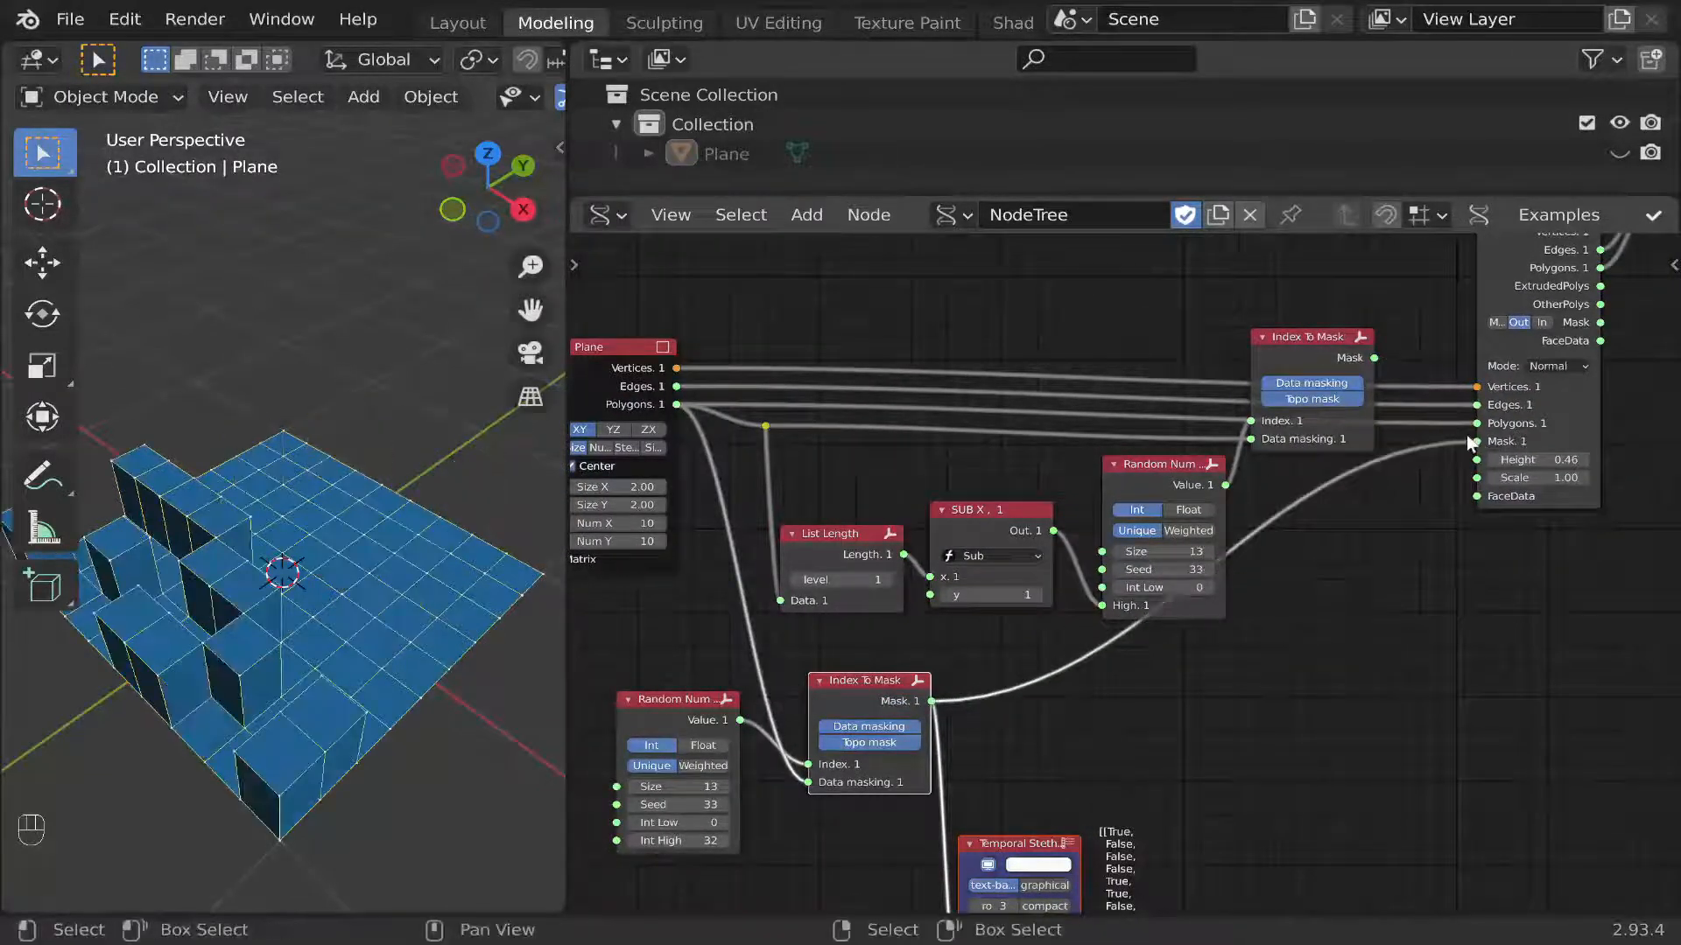
Set the copied Random Num Gen's Size to 66 and Int High to 37.
{"action": "middle_click_drag", "start_coordinate": [1026, 722], "coordinate": [1222, 650]}
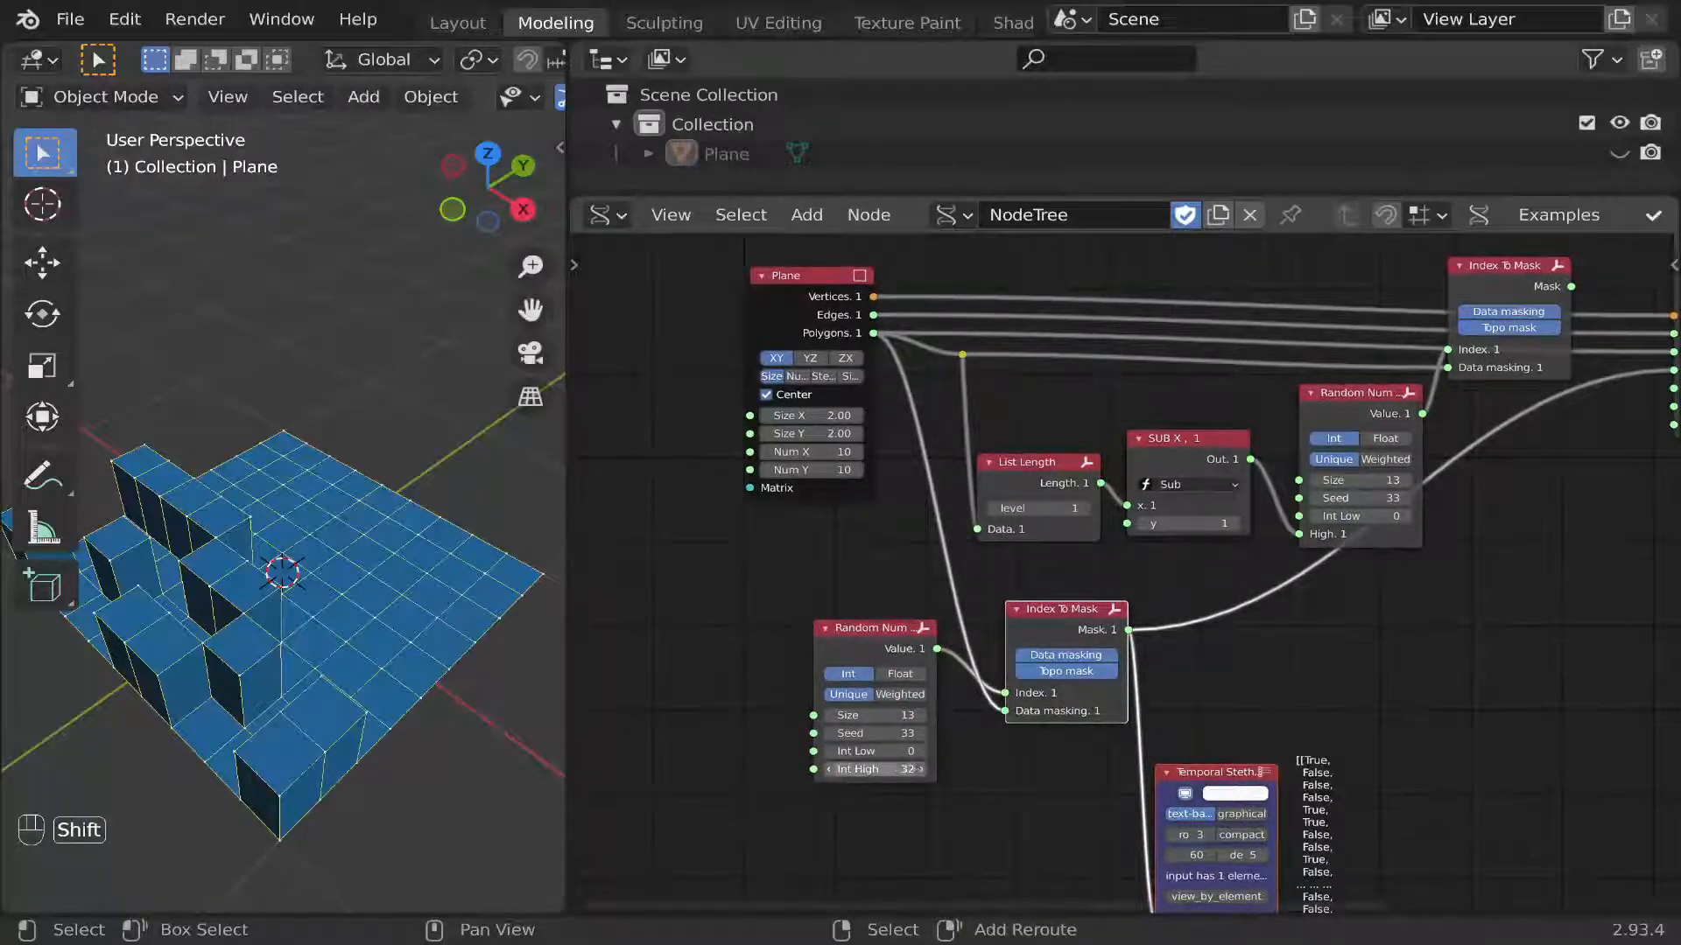
{"action": "left_click_drag", "start_coordinate": [875, 769], "coordinate": [924, 715], "text": "shift"}
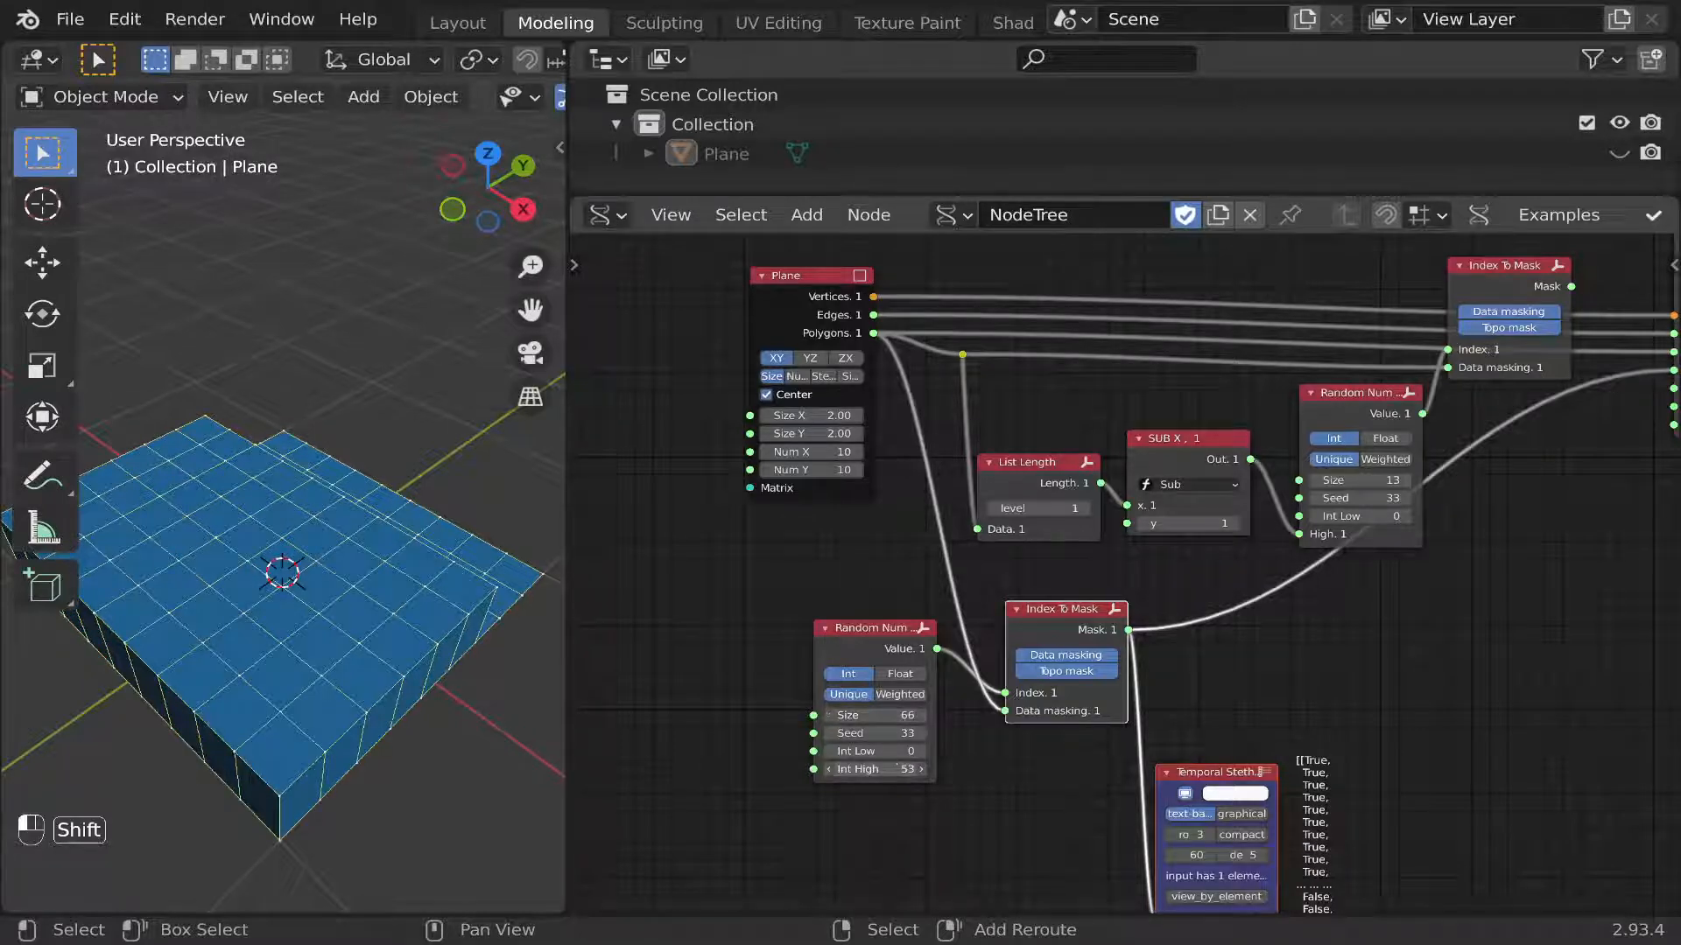
{"action": "mouse_move", "coordinate": [875, 769]}
{"action": "left_mouse_down", "text": "shift"}
{"action": "mouse_move", "coordinate": [841, 769]}
{"action": "mouse_move", "coordinate": [887, 766]}
{"action": "left_mouse_up", "text": "shift"}
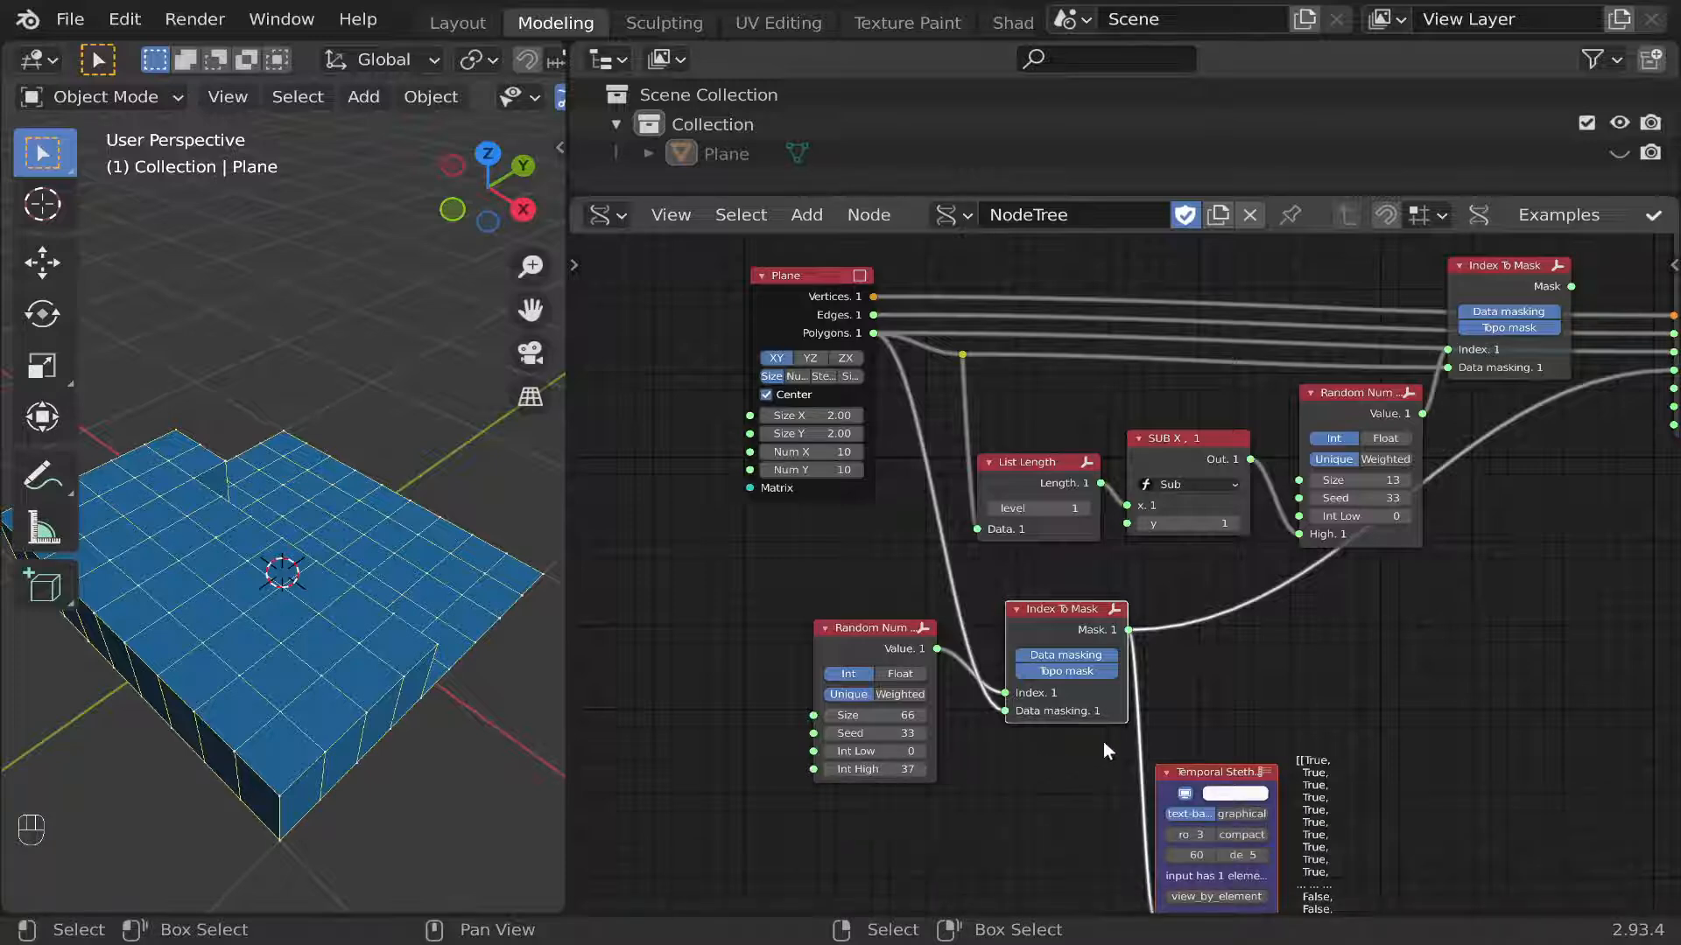
Move the original Index To Mask node down beside the original Random Num Gen node.
{"action": "middle_click_drag", "start_coordinate": [1357, 682], "coordinate": [1129, 779]}
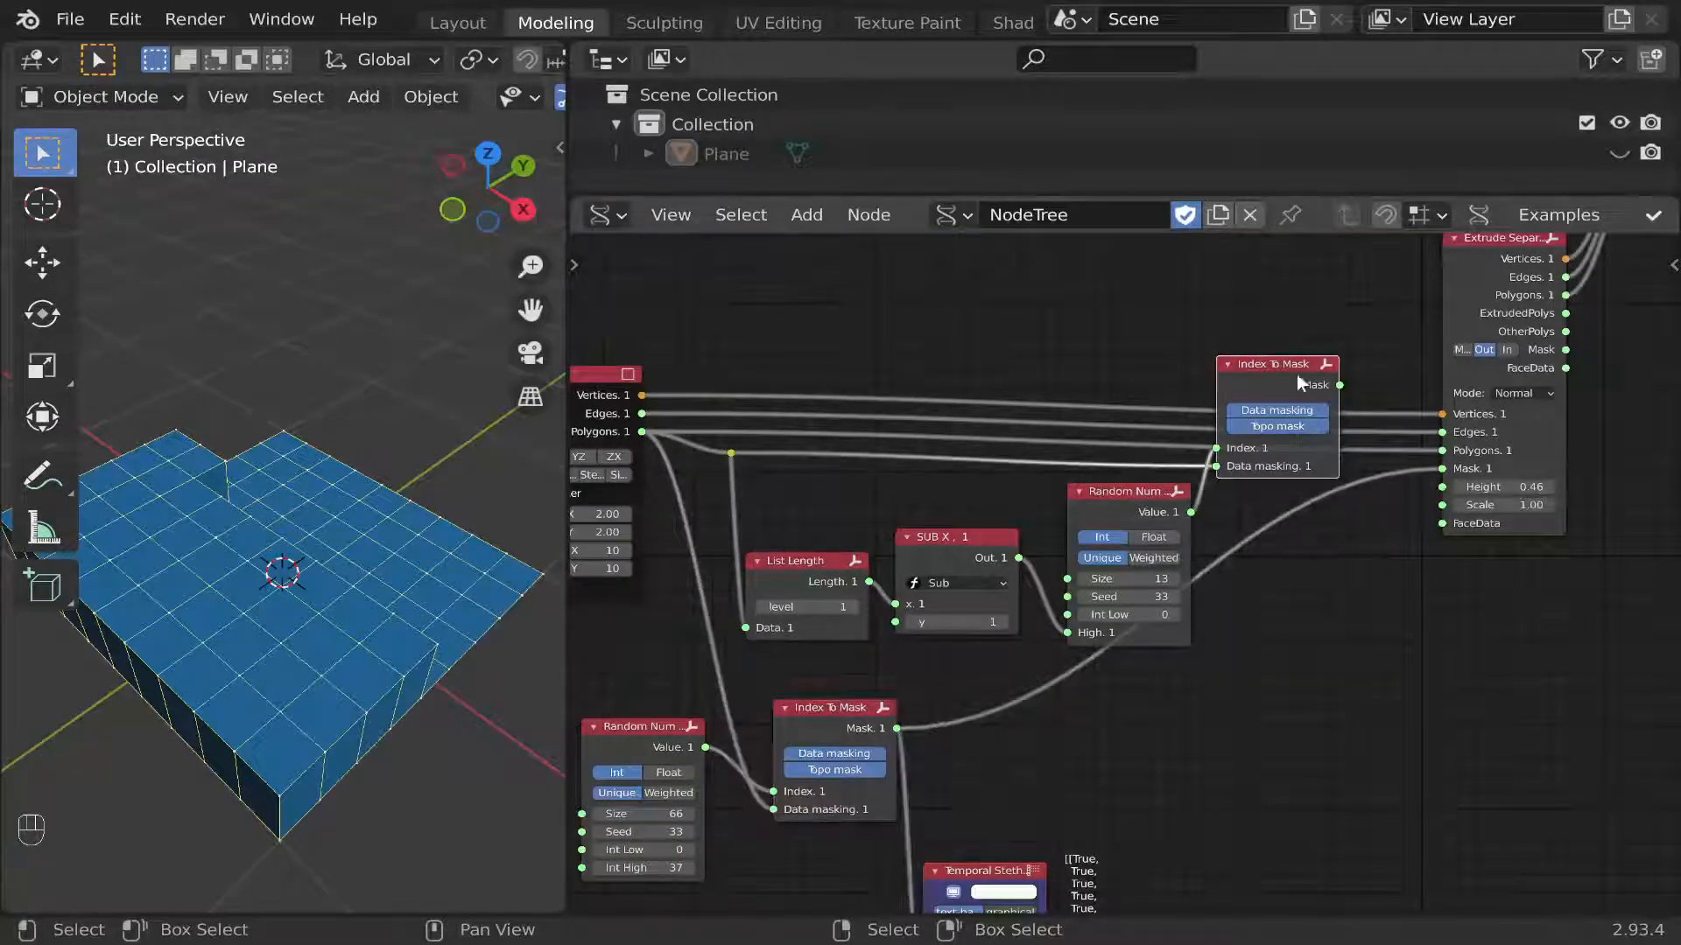
{"action": "left_click_drag", "start_coordinate": [1295, 366], "coordinate": [1304, 485]}
{"action": "middle_click_drag", "start_coordinate": [1353, 569], "coordinate": [1373, 505]}
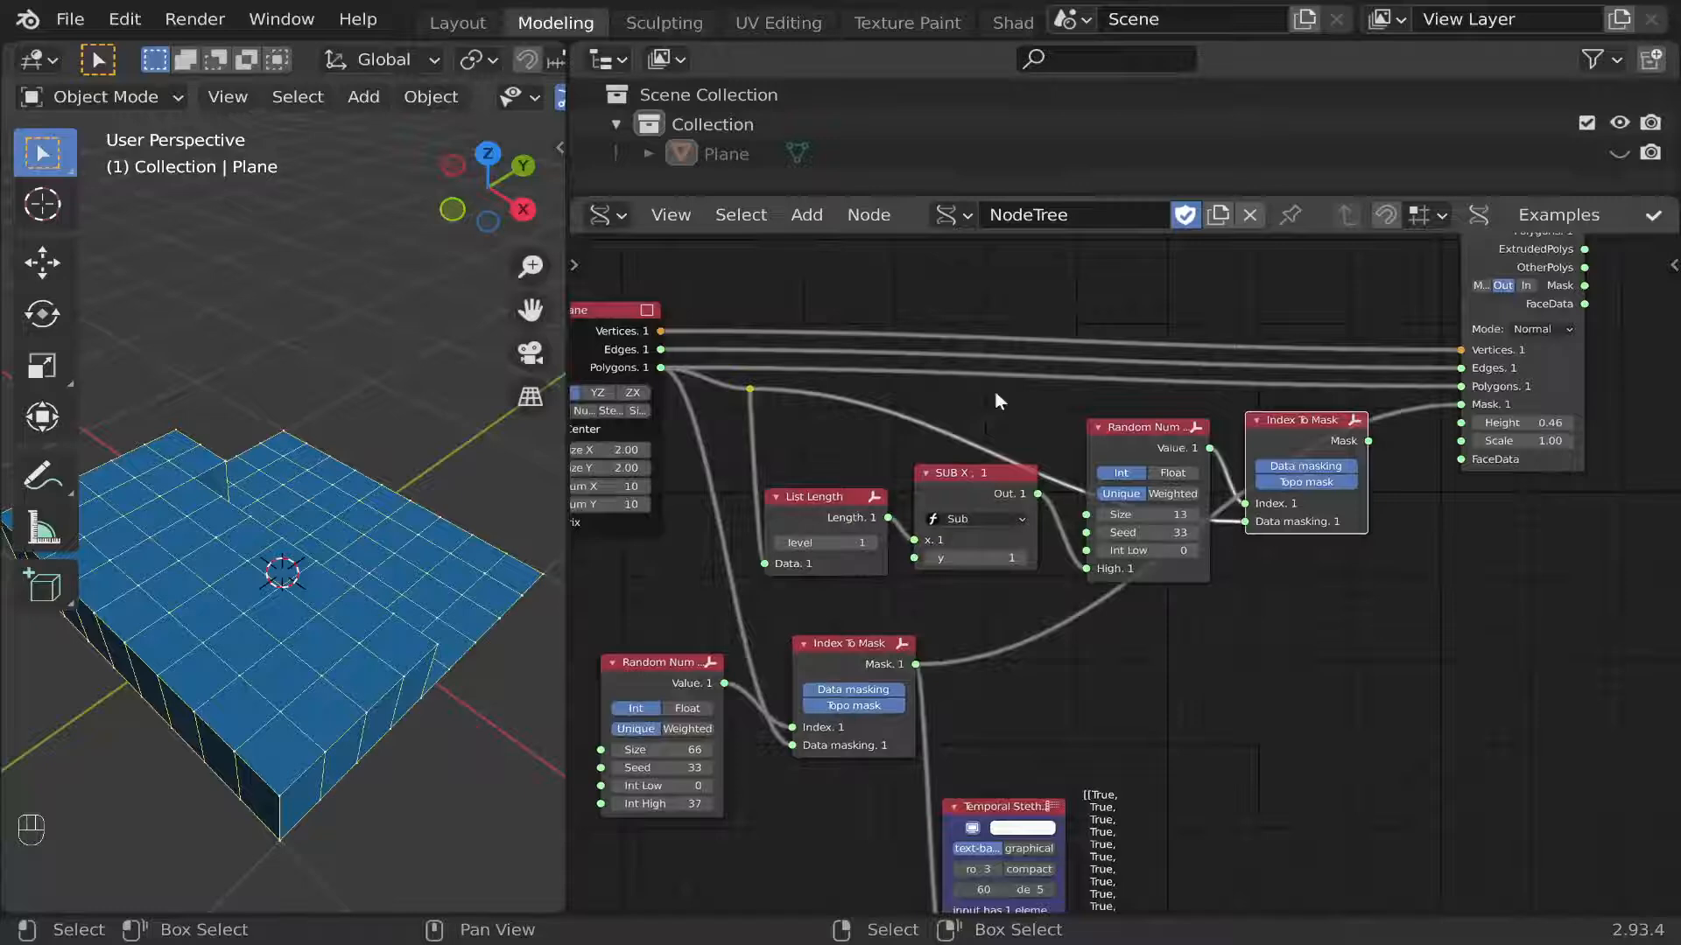
Add a Logic functions node using And below the original Index To Mask node.
{"action": "left_click", "coordinate": [816, 222]}
{"action": "mouse_move", "coordinate": [1007, 718]}
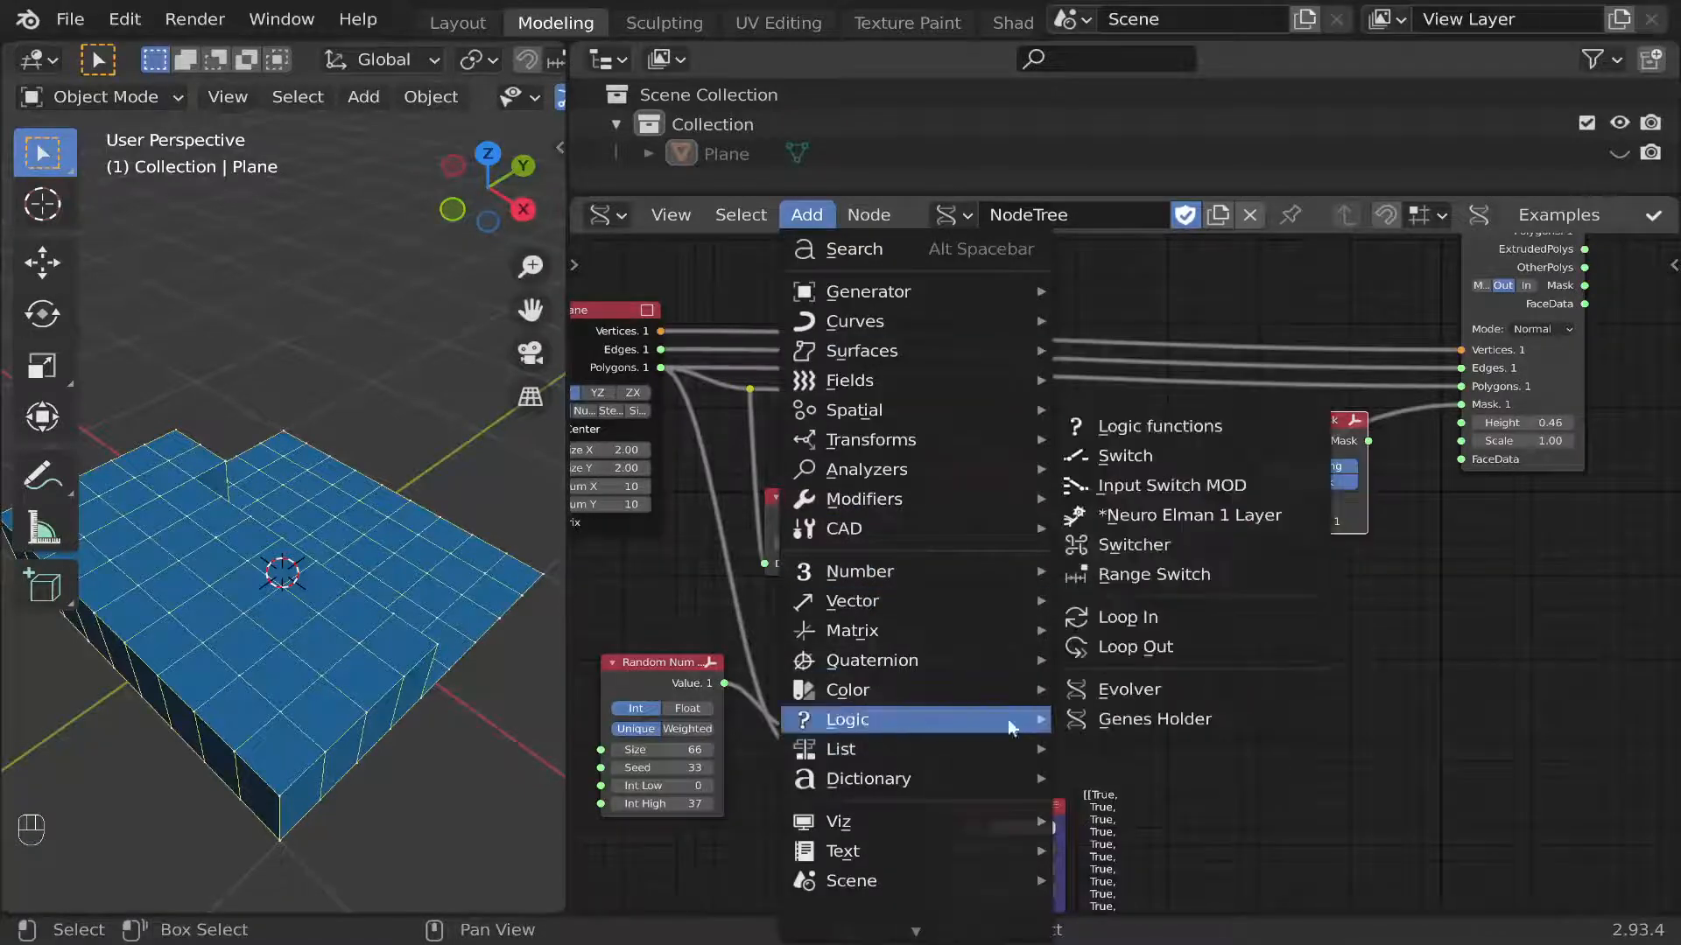
{"action": "left_click", "coordinate": [1155, 426]}
{"action": "left_click", "coordinate": [1279, 623]}
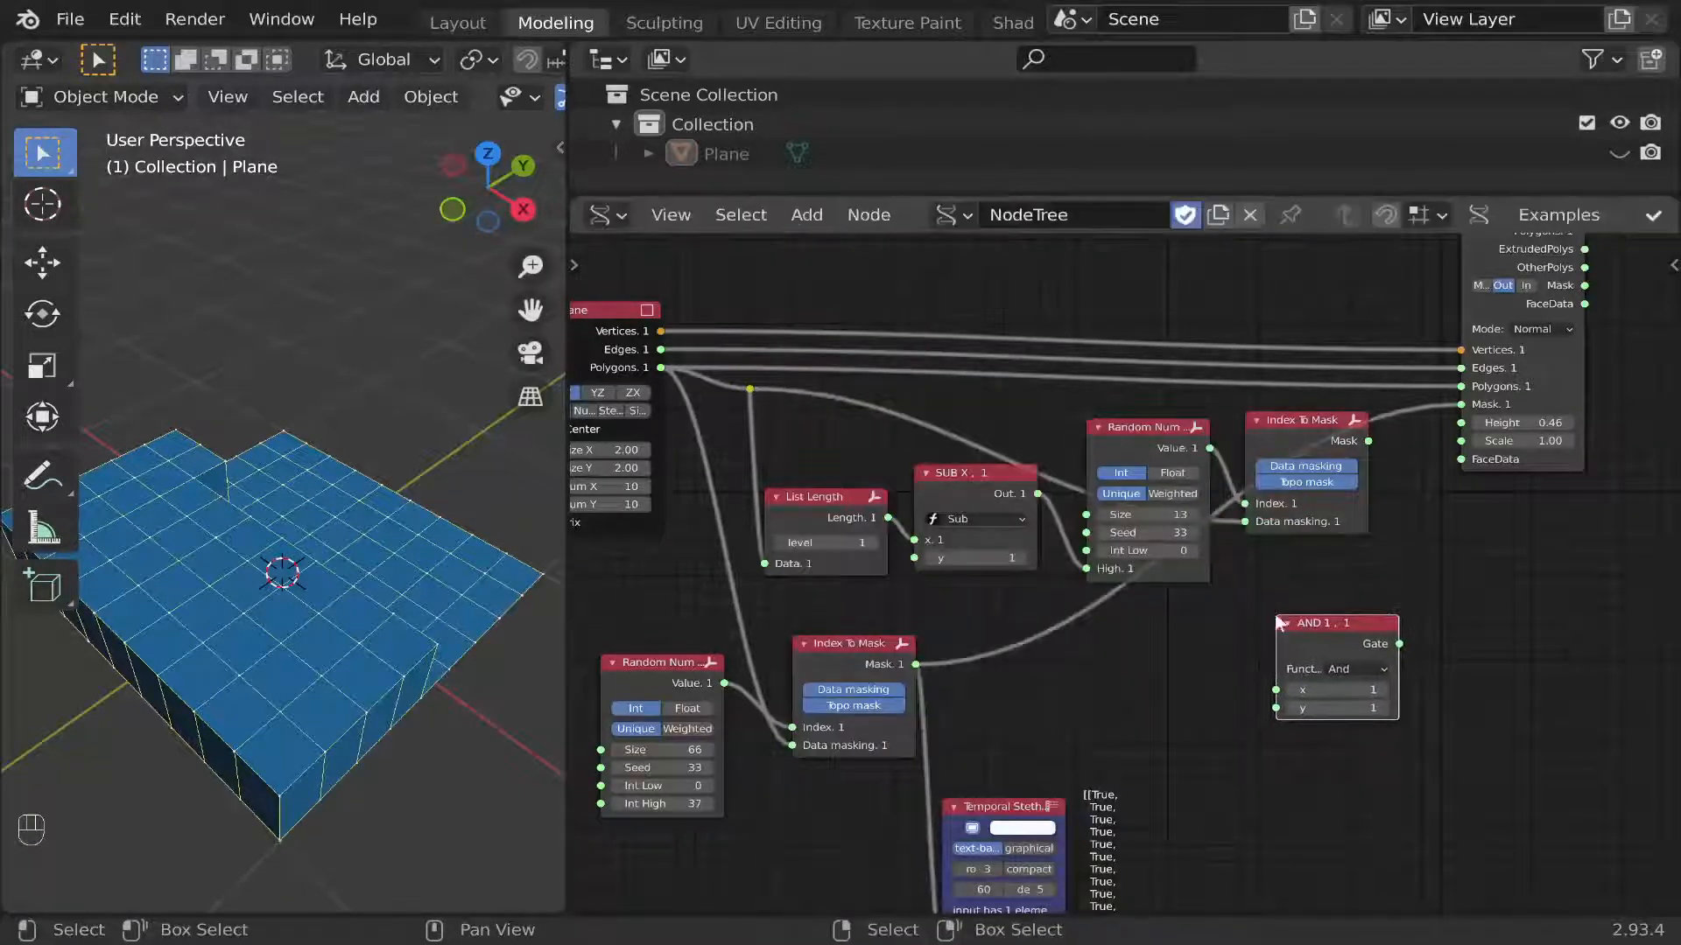
{"action": "scroll", "coordinate": [1380, 638], "scroll_direction": "up", "scroll_amount": 1}
{"action": "left_click_drag", "start_coordinate": [1340, 624], "coordinate": [1319, 625]}
Link the original Index To Mask's output to the And node's X input and the copied one's output to Y.
{"action": "middle_click_drag", "start_coordinate": [1315, 565], "coordinate": [1347, 568]}
{"action": "left_click_drag", "start_coordinate": [1399, 411], "coordinate": [1272, 703]}
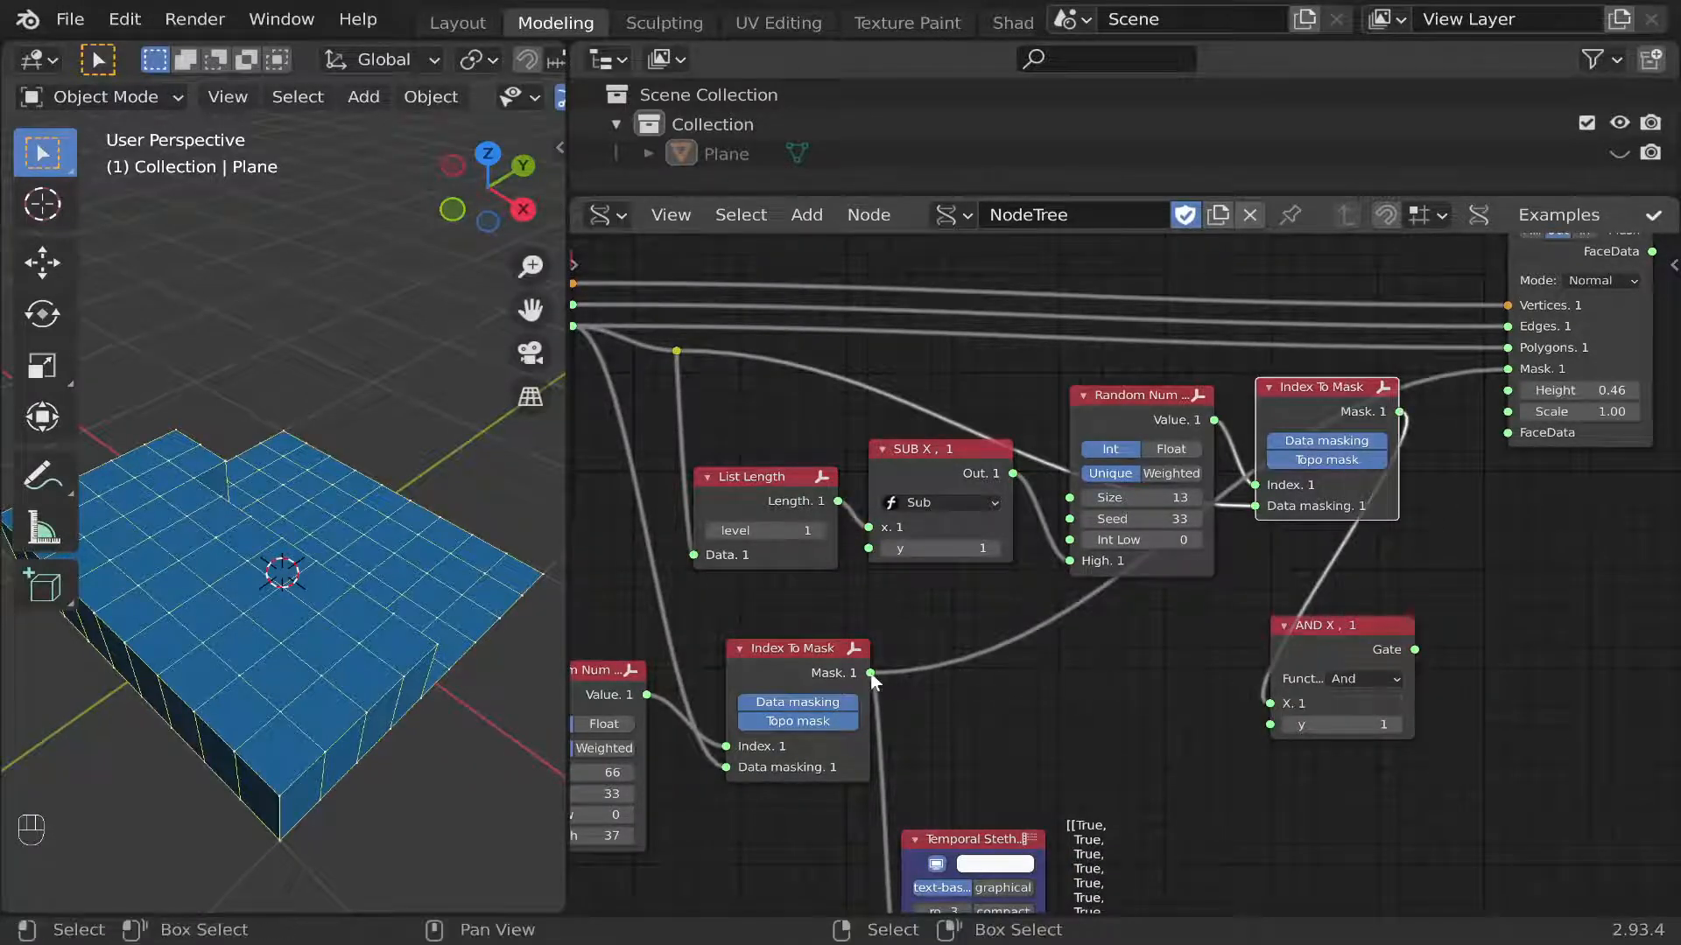
{"action": "left_click_drag", "start_coordinate": [871, 675], "coordinate": [1285, 731]}
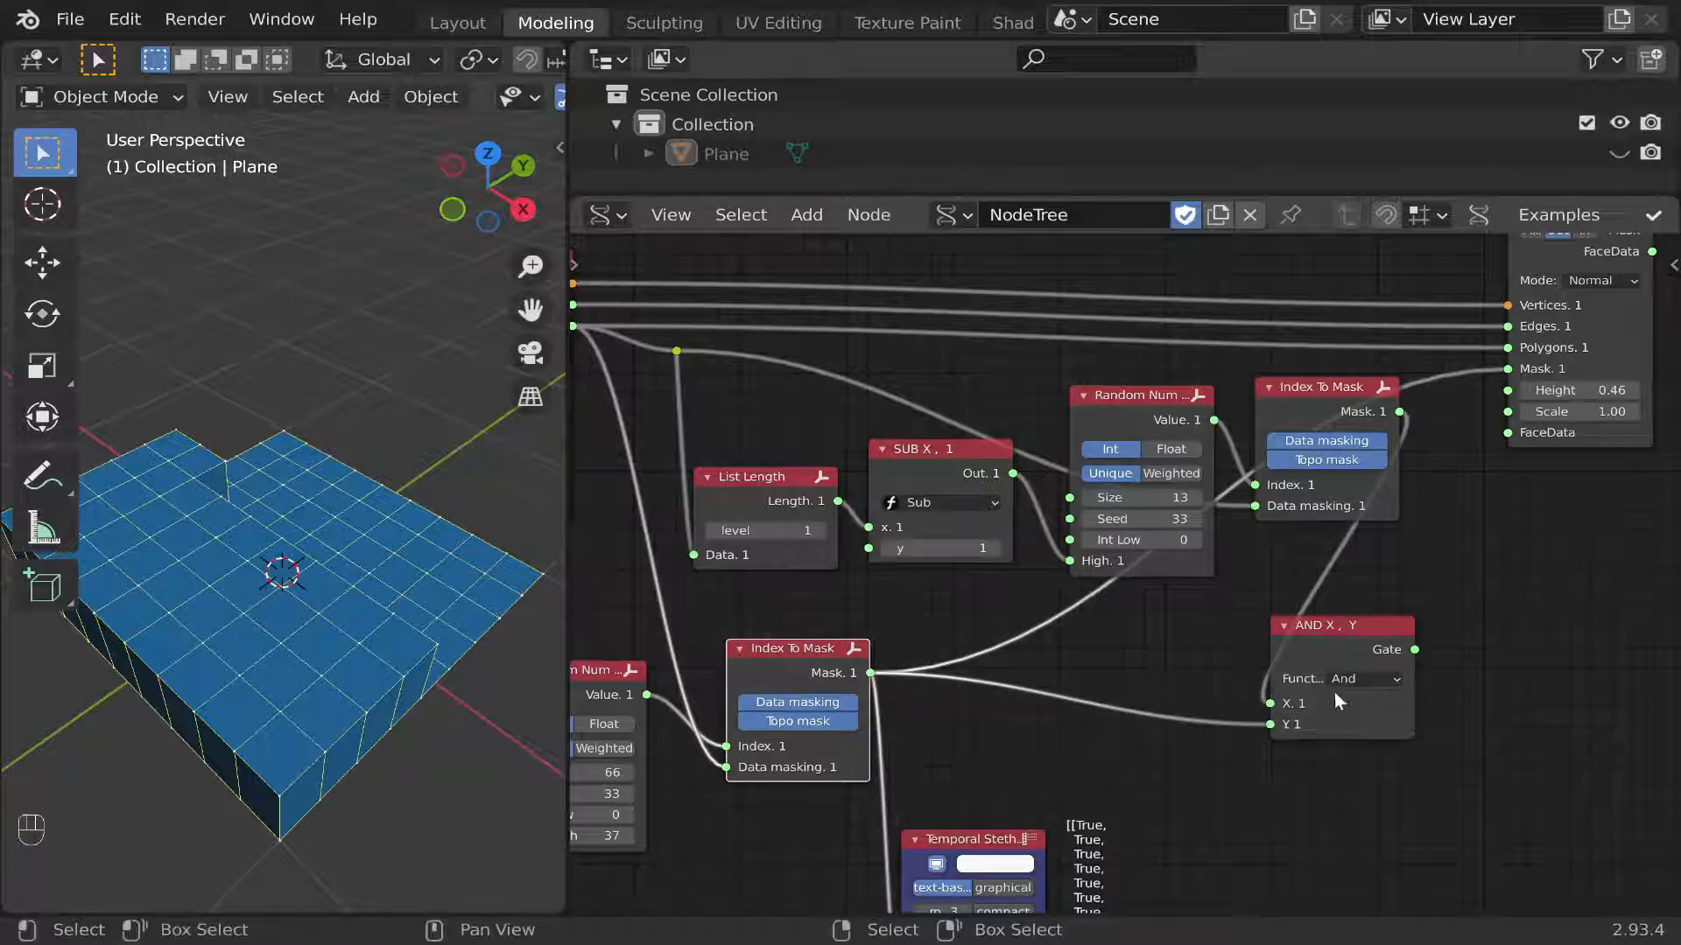
Link the And node's Gate output to the extrude node's Mask input and adjust the original Random Num Gen's Size.
{"action": "middle_click_drag", "start_coordinate": [1403, 681], "coordinate": [1300, 719]}
{"action": "left_click_drag", "start_coordinate": [1304, 690], "coordinate": [1419, 407]}
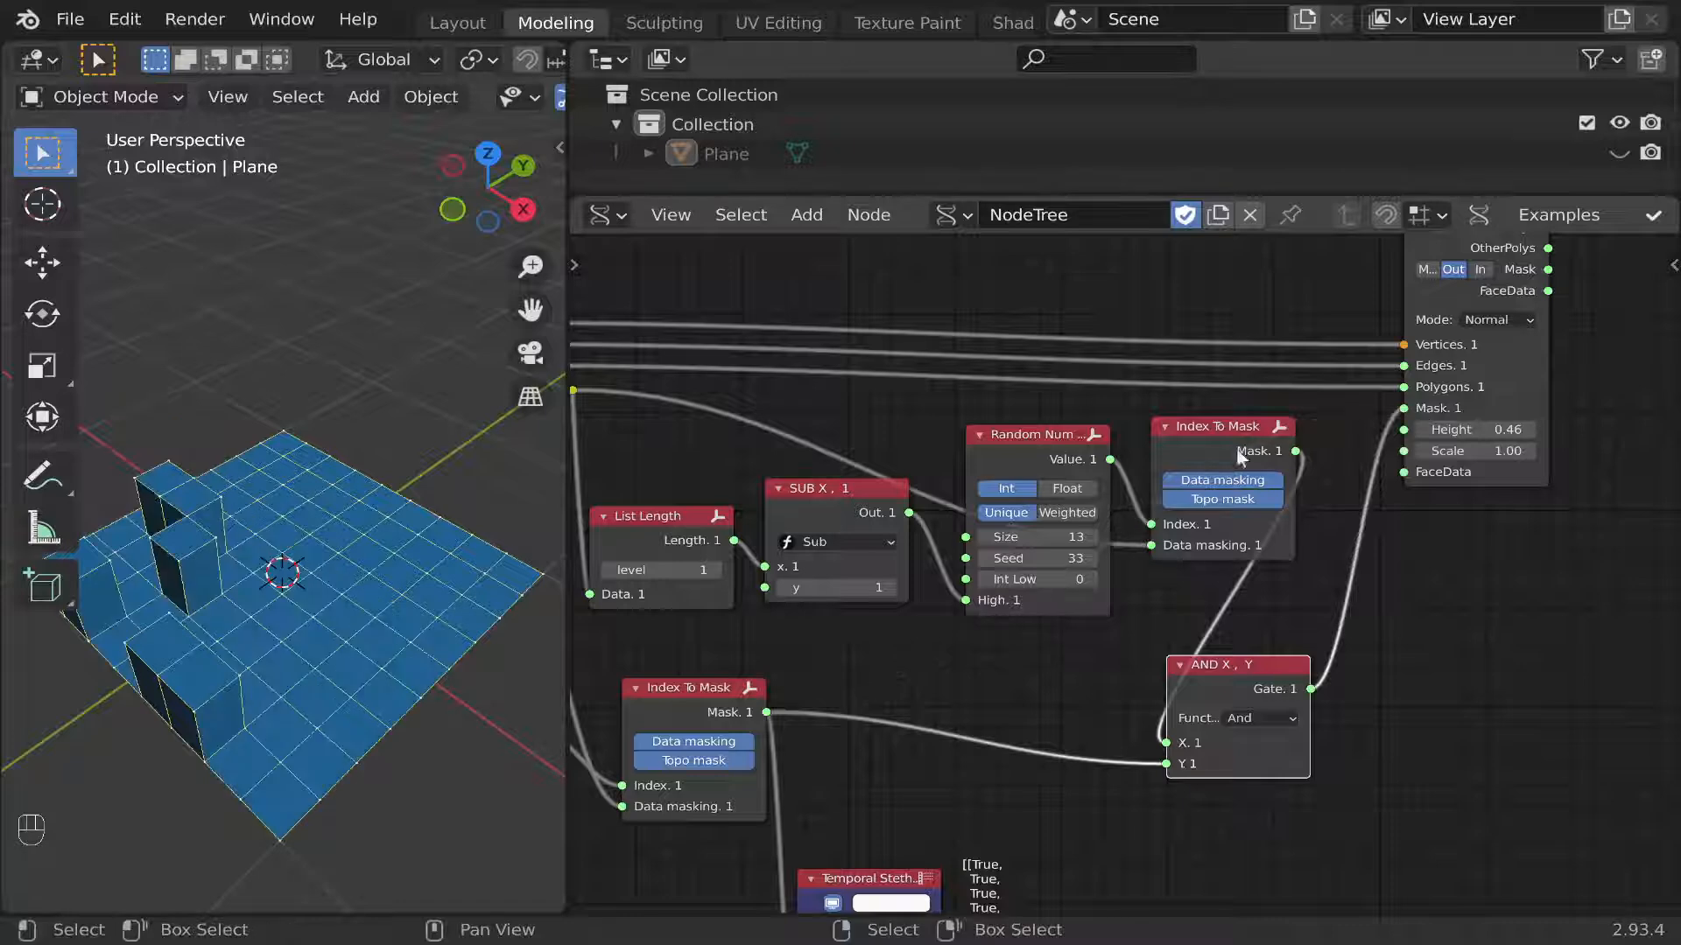
{"action": "left_click_drag", "start_coordinate": [1037, 537], "coordinate": [1164, 580]}
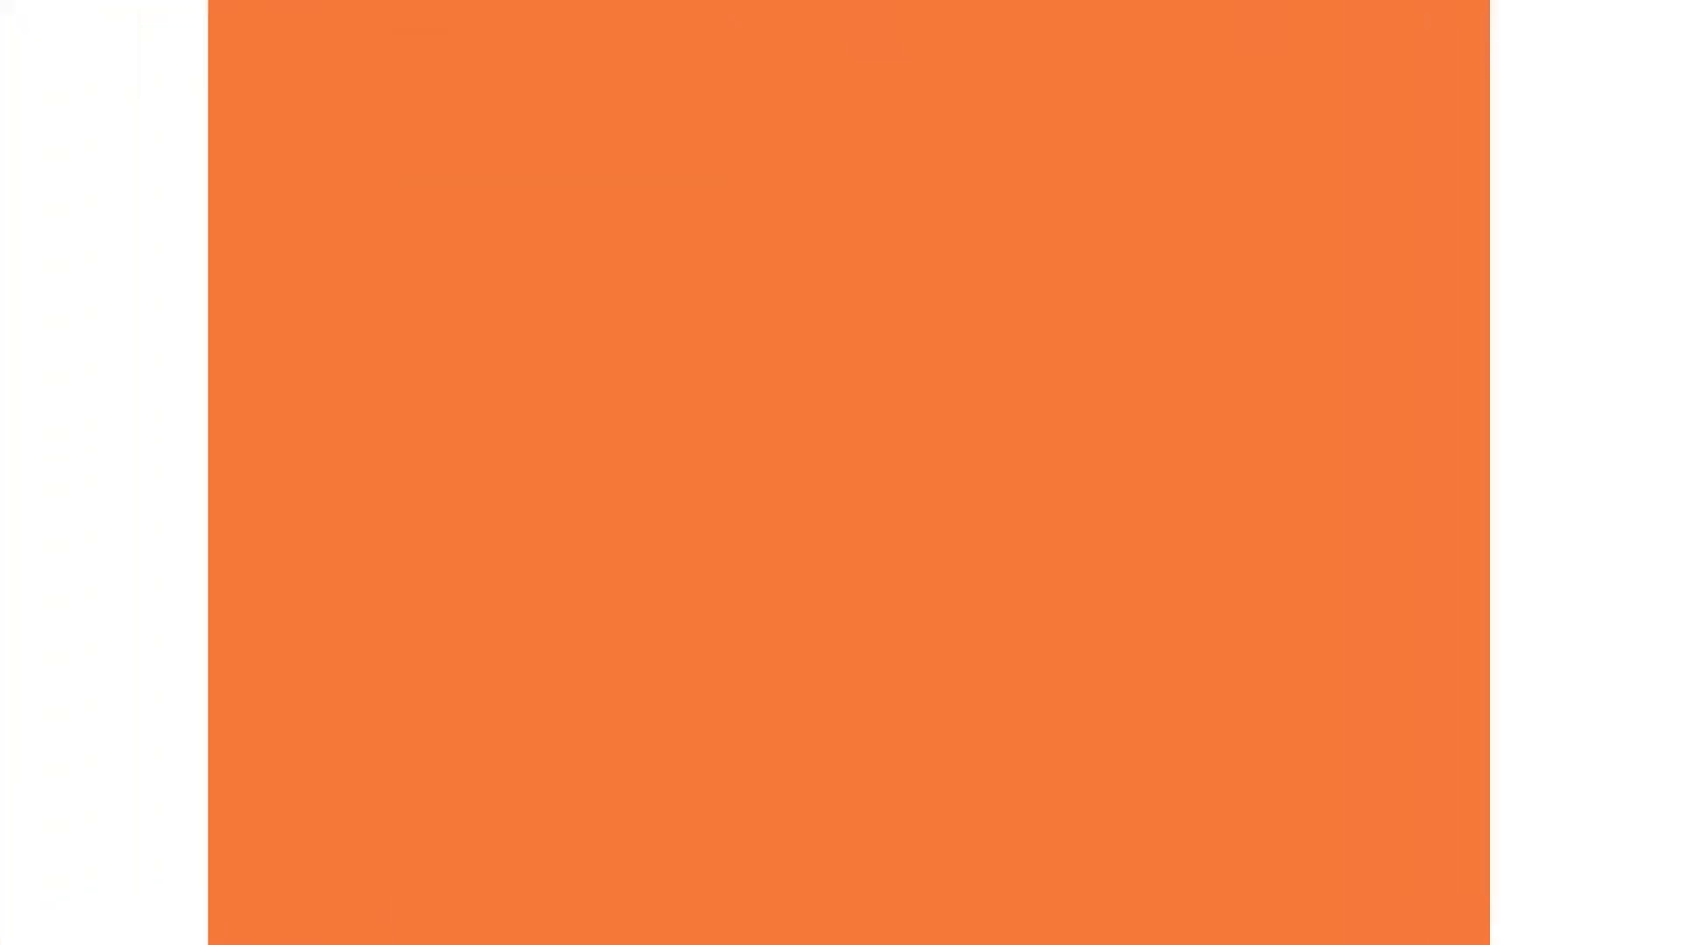